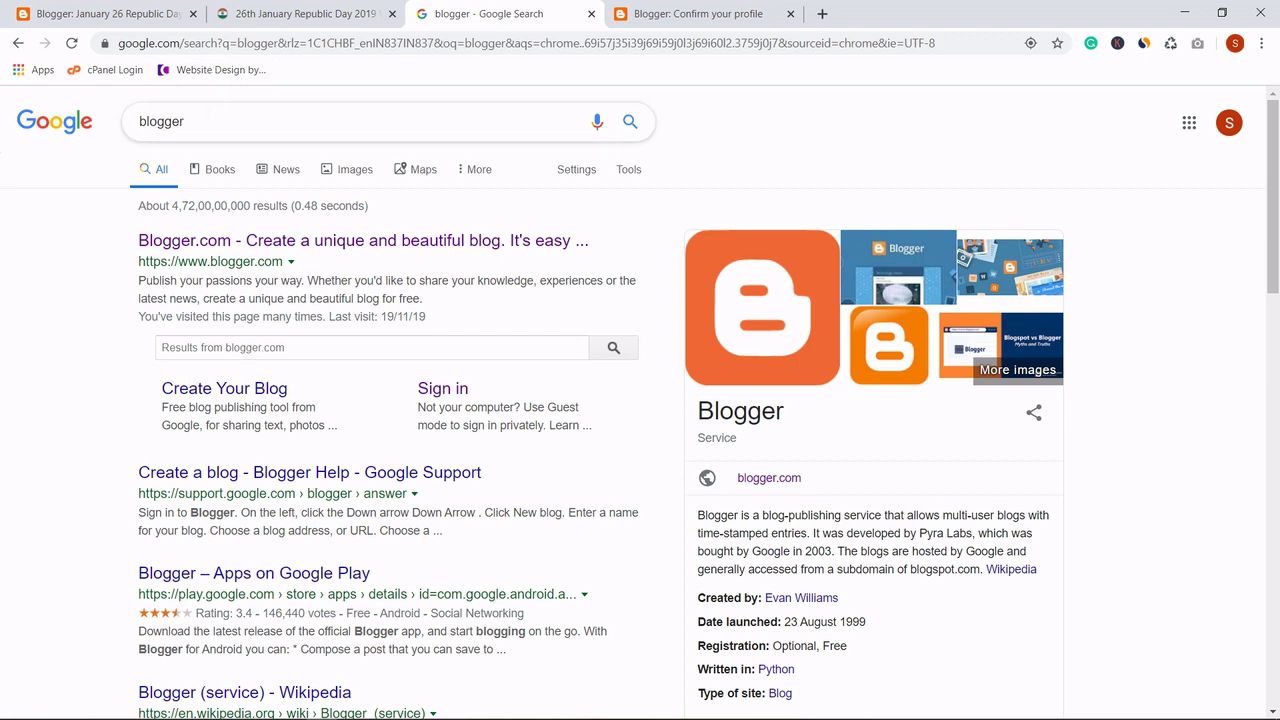
# Confirm the Blogger profile with the display name SocialBro and continue to Blogger.
pyautogui.click(212, 121)
pyautogui.click(886, 223)
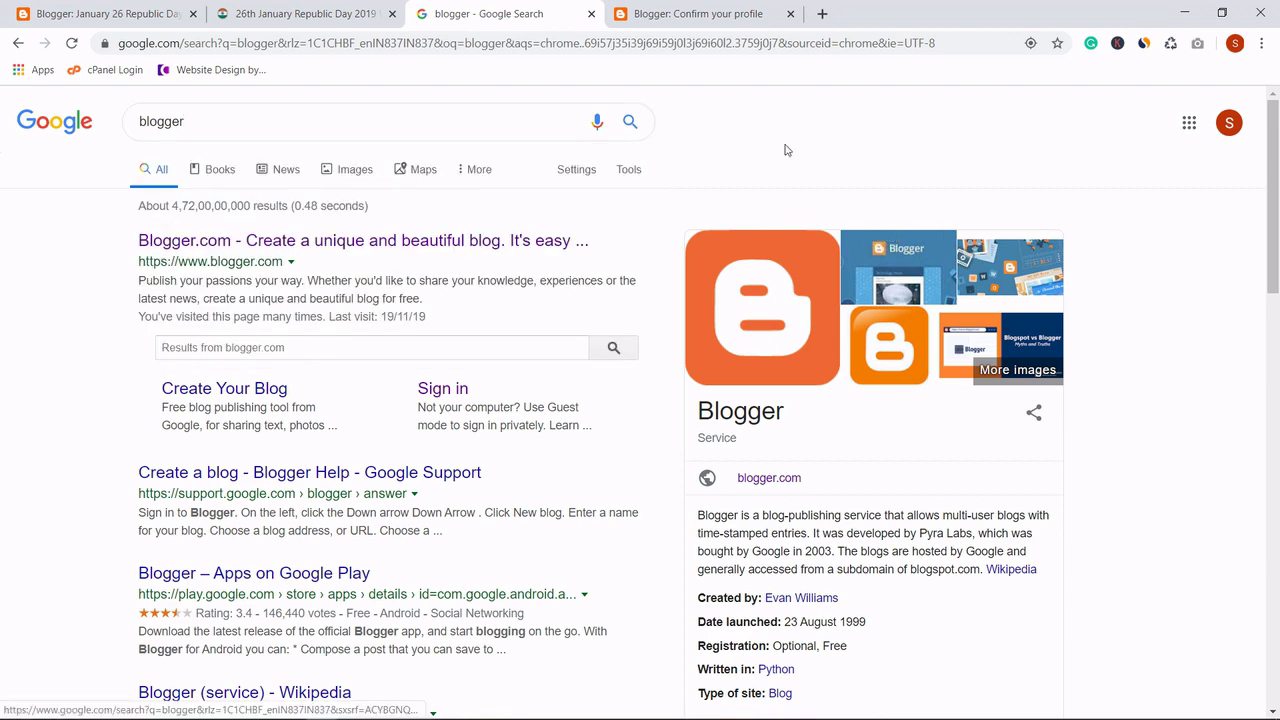
pyautogui.click(690, 12)
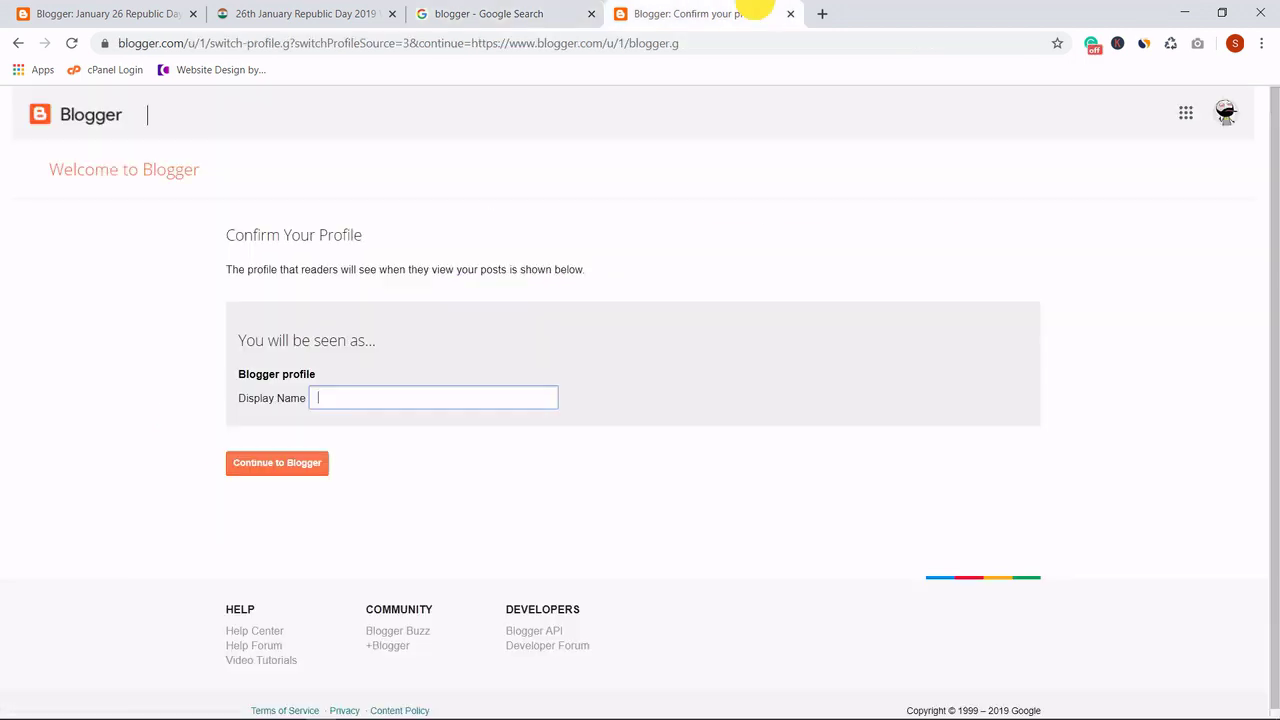
pyautogui.click(369, 397)
pyautogui.moveTo(196, 209); pyautogui.dragTo(609, 403)
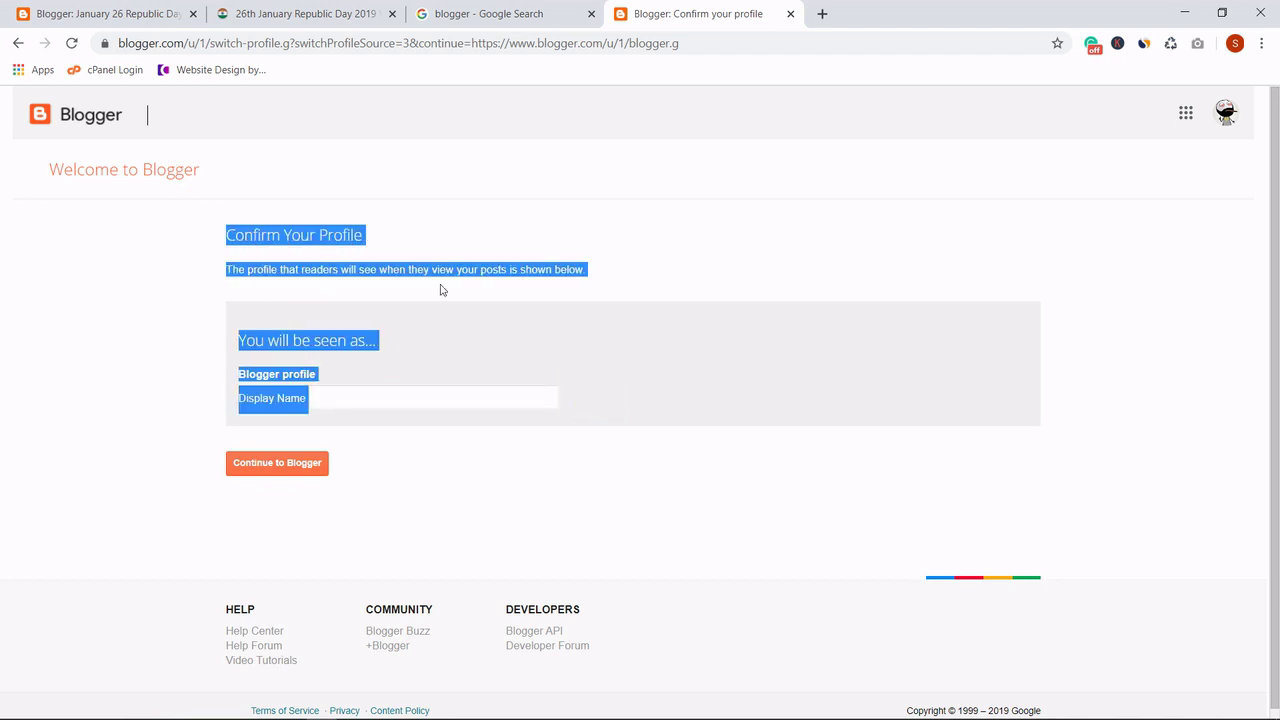
pyautogui.click(397, 421)
pyautogui.click(457, 396)
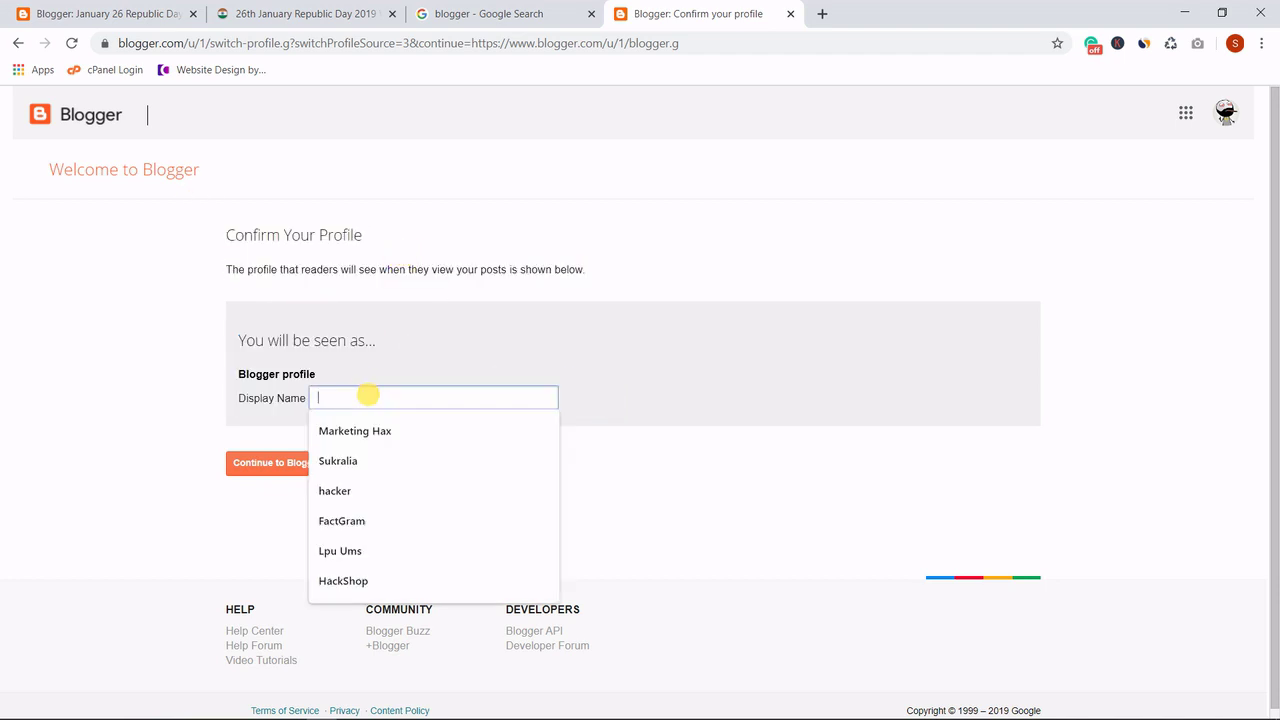
pyautogui.write('SocialBro')
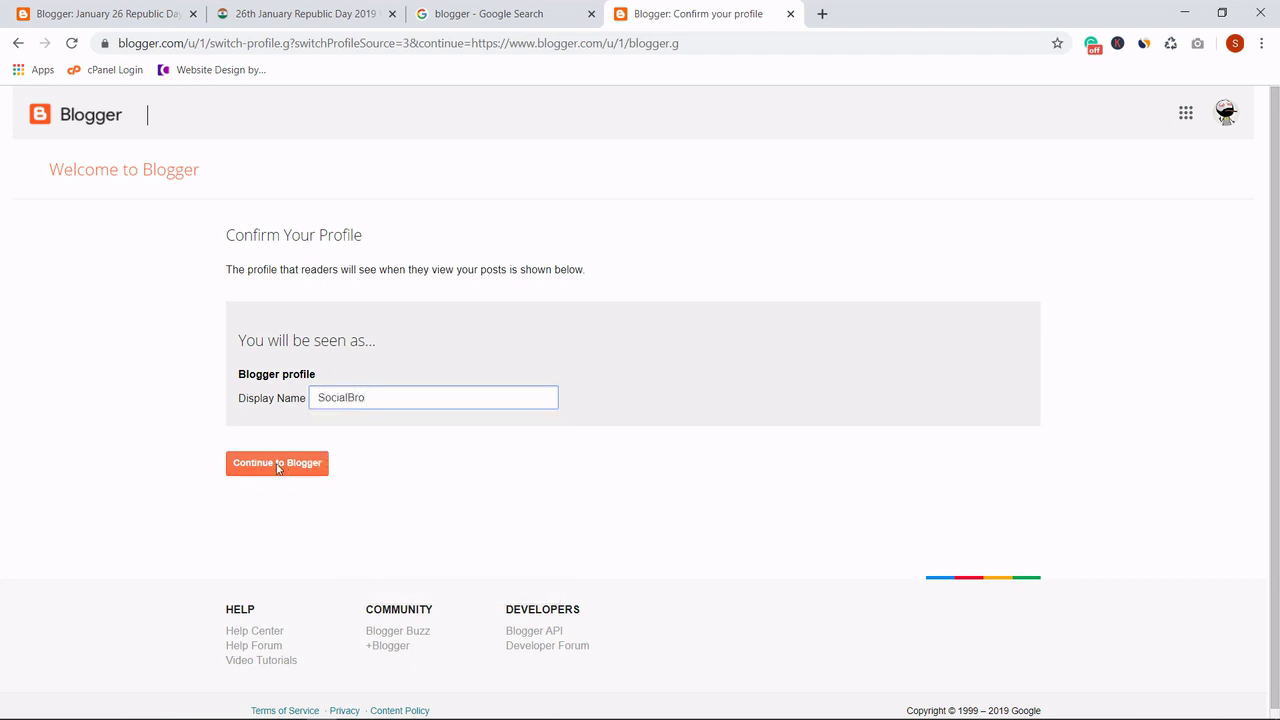
pyautogui.click(277, 464)
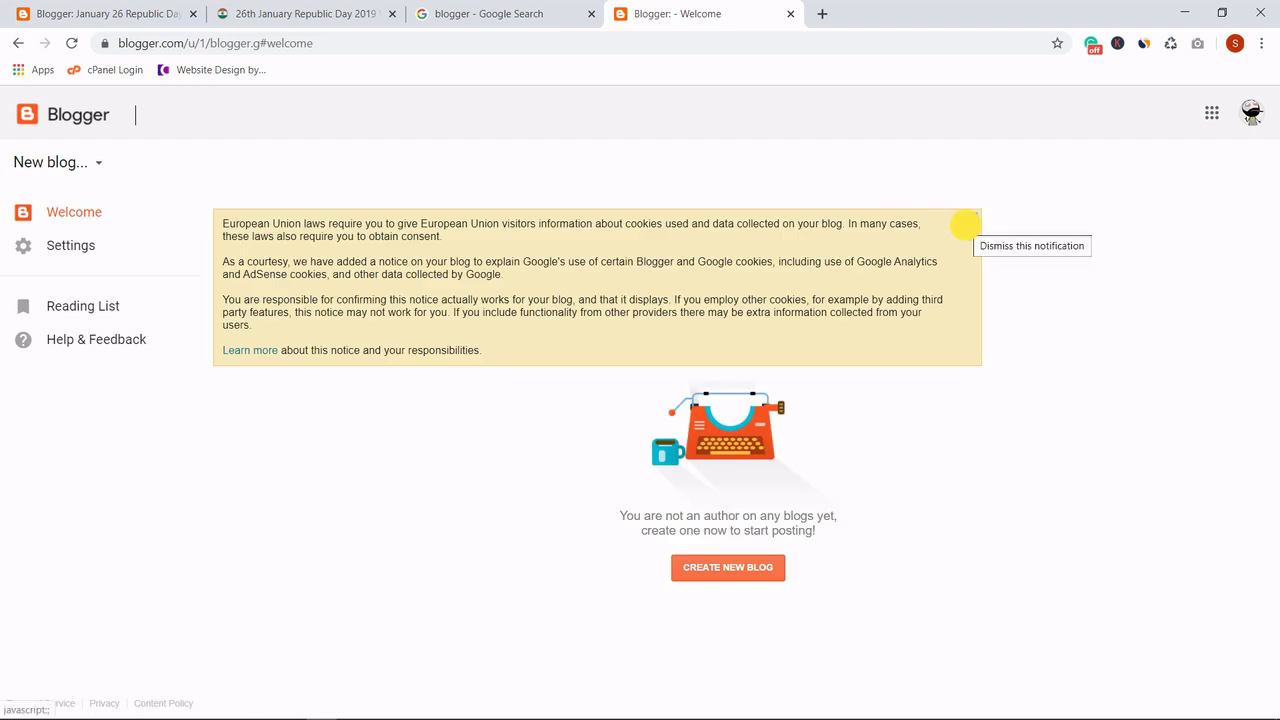
# Dismiss the European Union cookie notice on the Blogger welcome page.
pyautogui.click(968, 221)
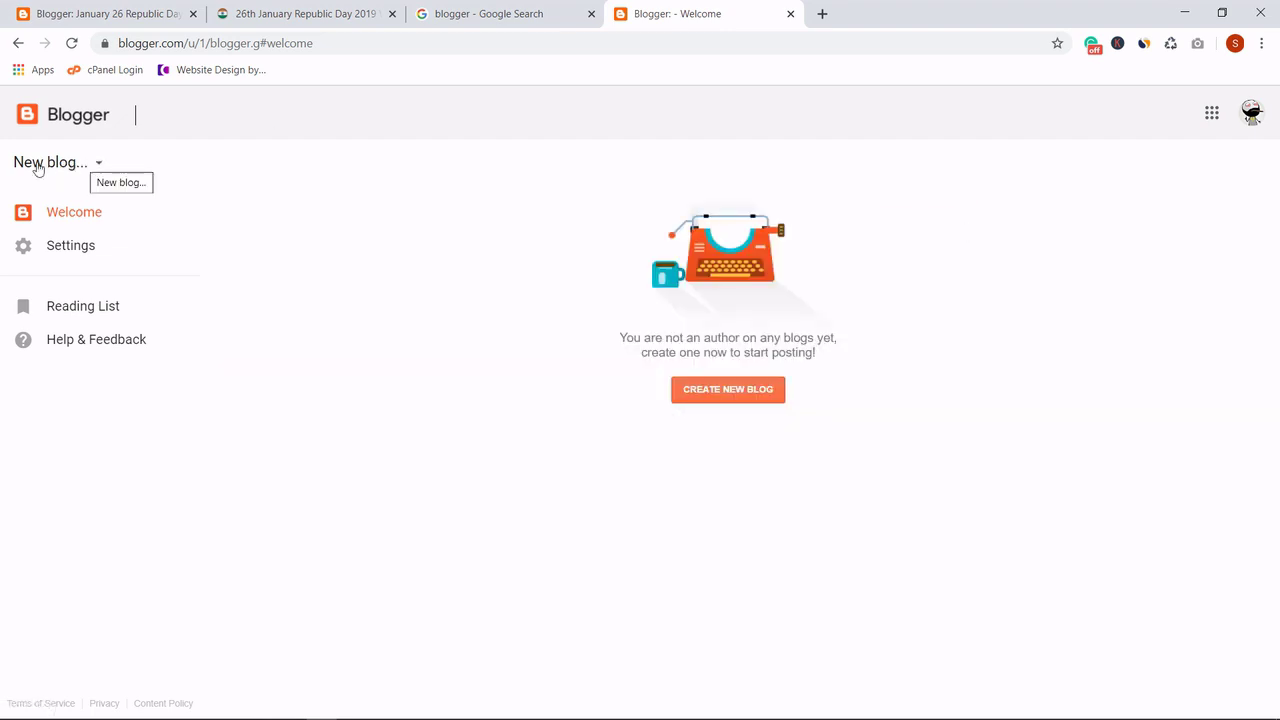
pyautogui.click(1221, 12)
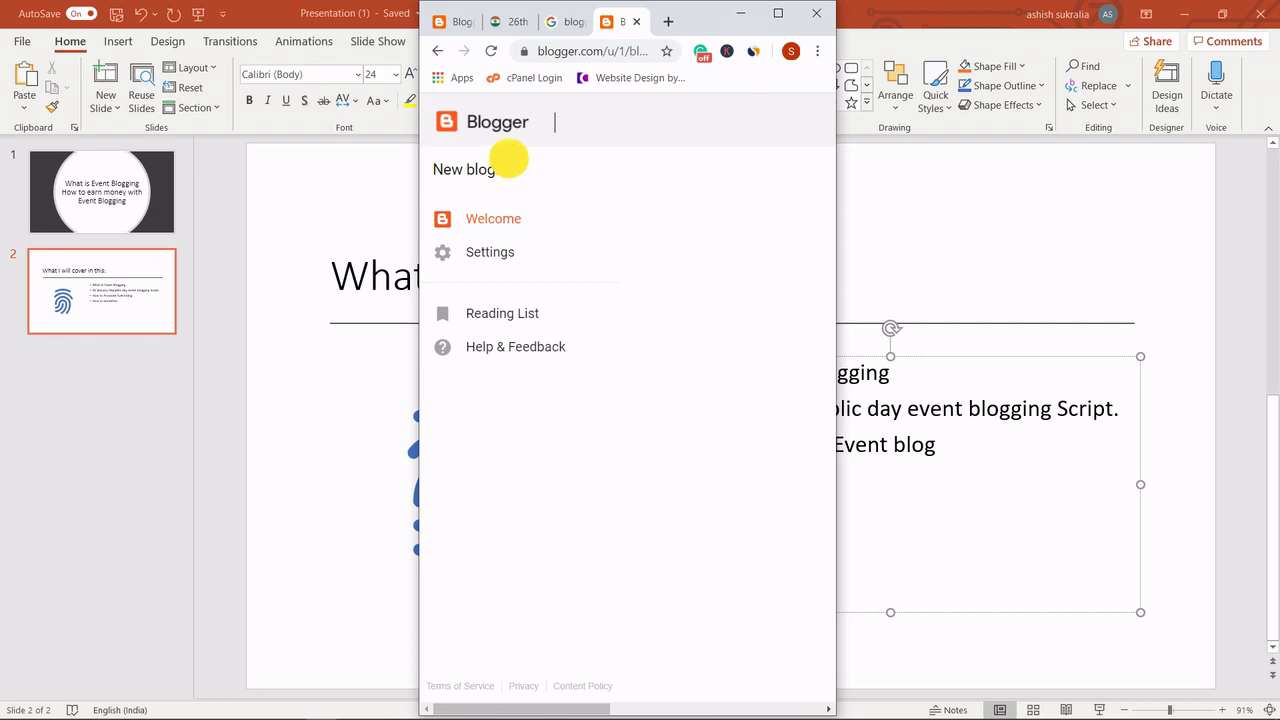
pyautogui.click(777, 13)
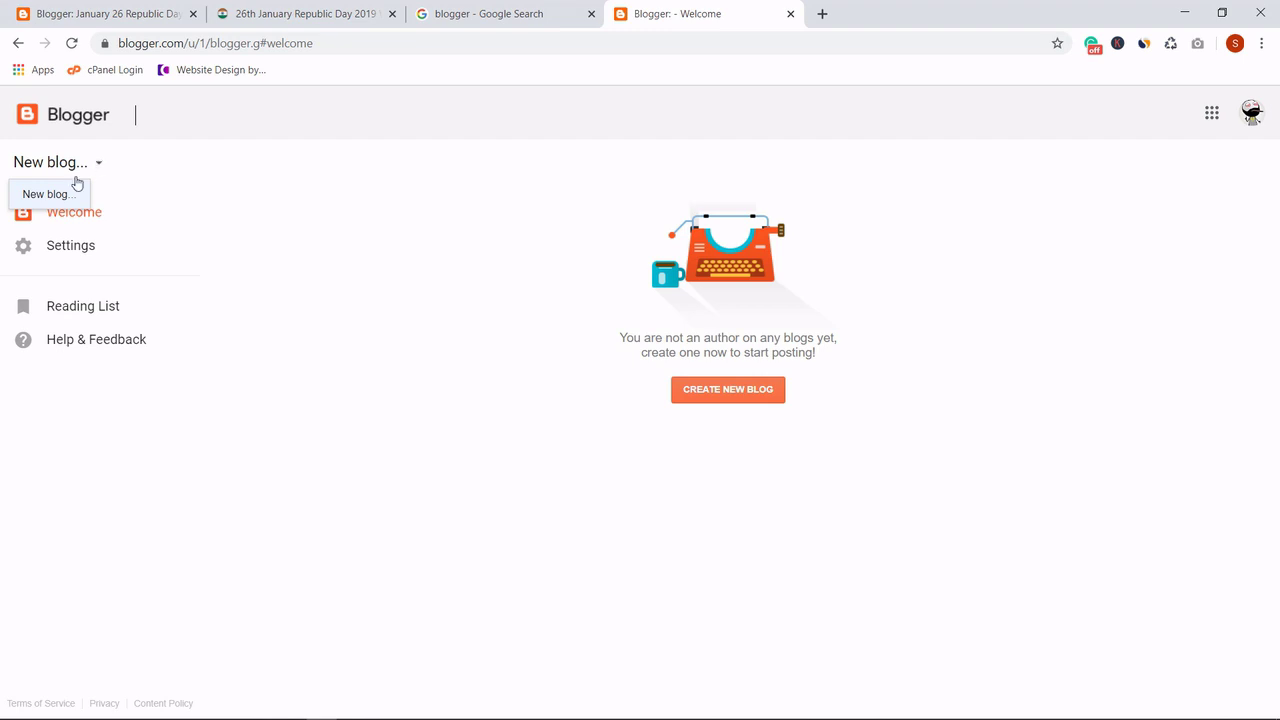
# Start creating a new blog and set its title to Republic Day.
pyautogui.click(49, 194)
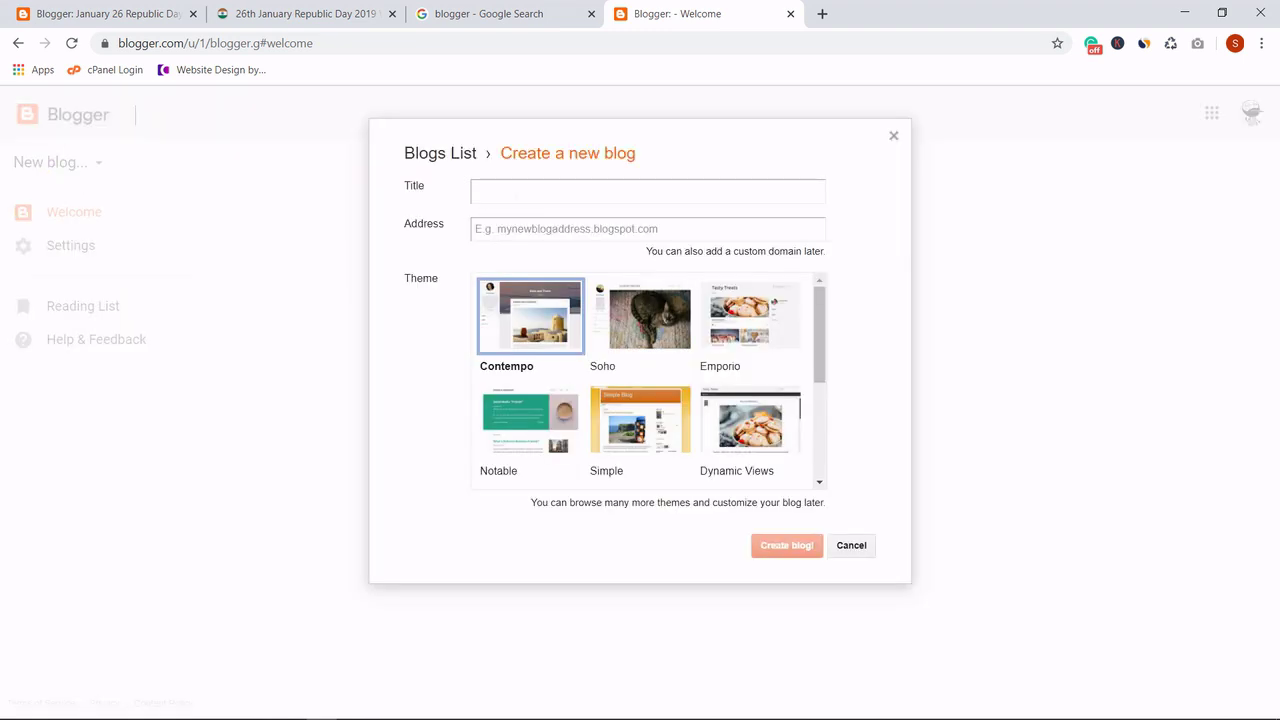
pyautogui.click(500, 192)
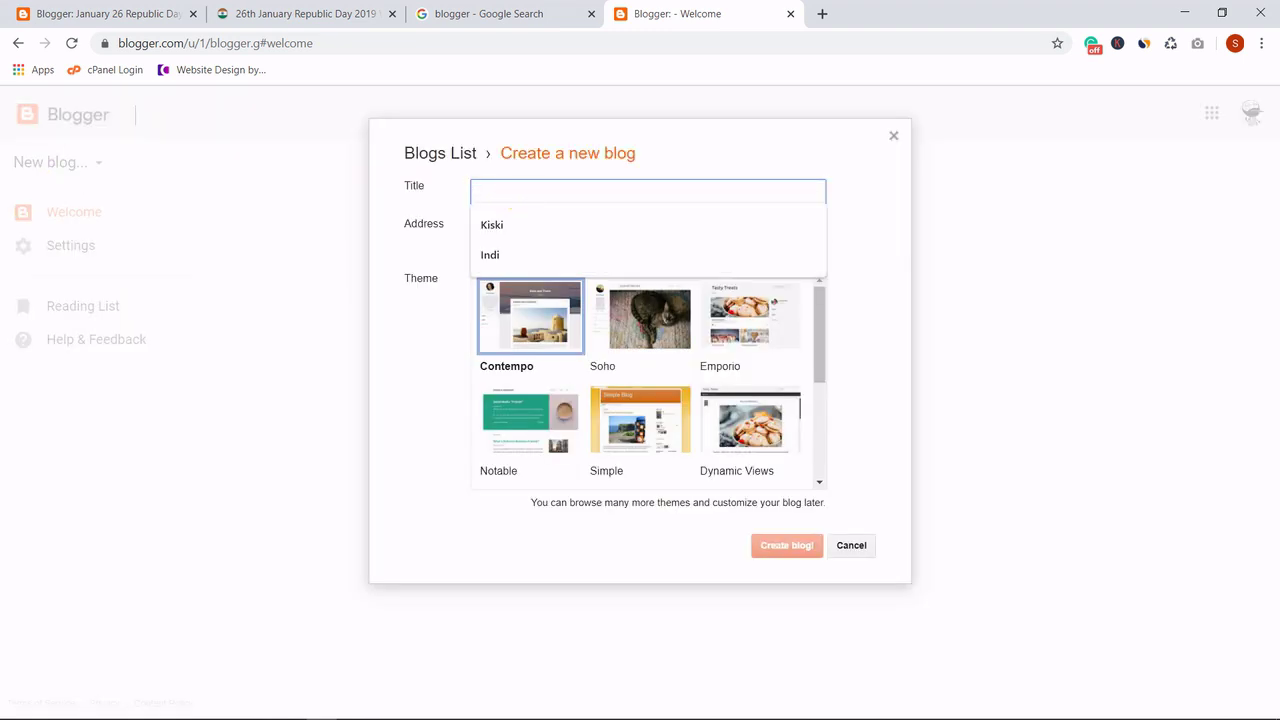
pyautogui.write('0')
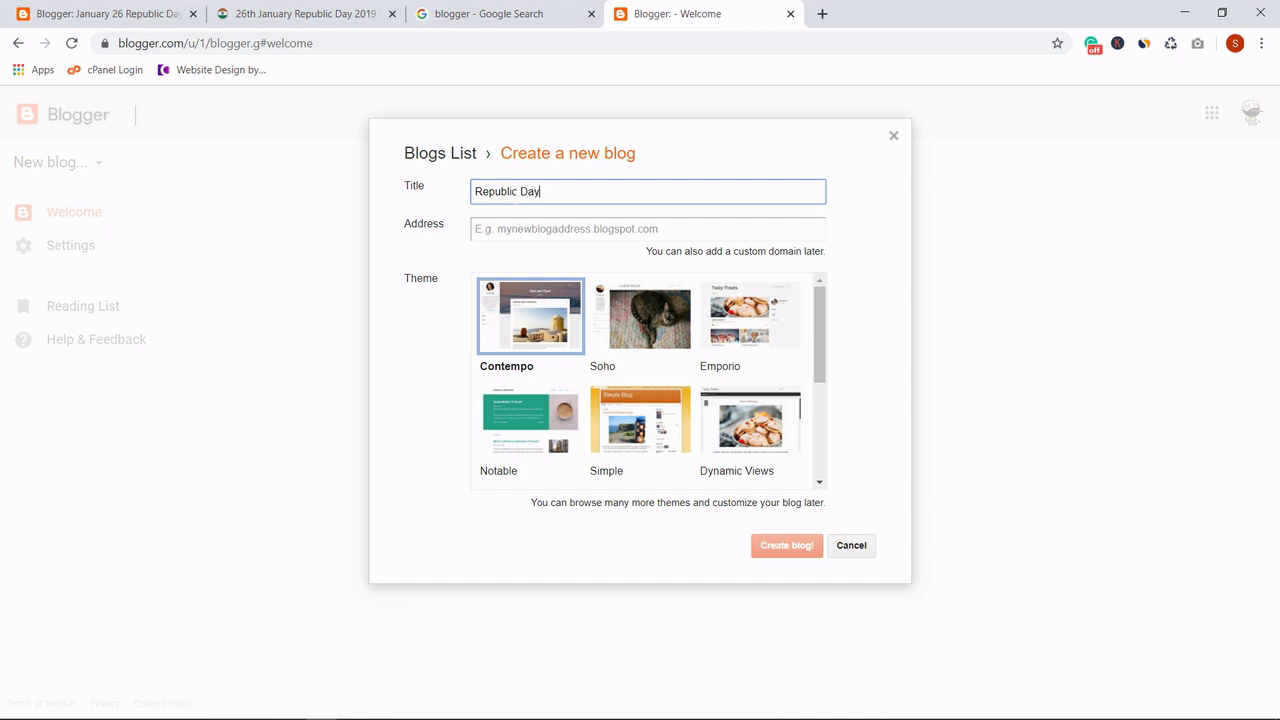
# Enter 26januay as the address of the new blog.
pyautogui.click(517, 229)
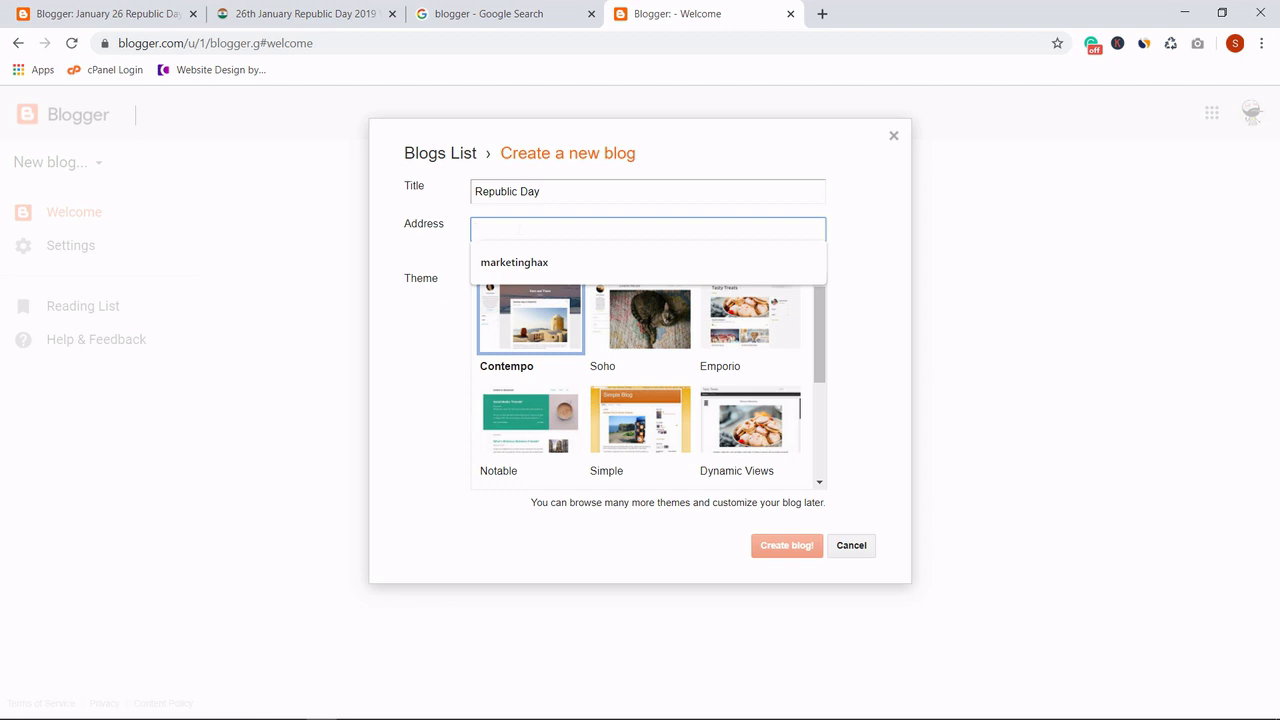
pyautogui.write('20')
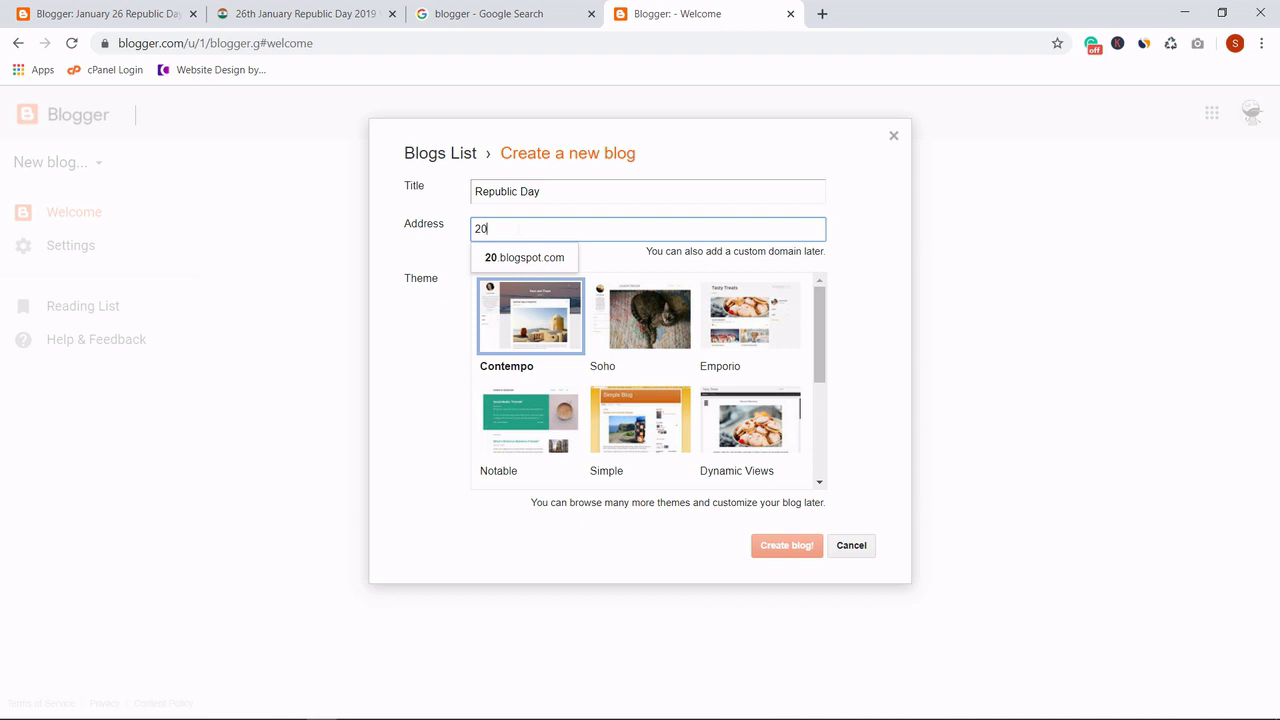
pyautogui.press('BackSpace')
pyautogui.write('6jan')
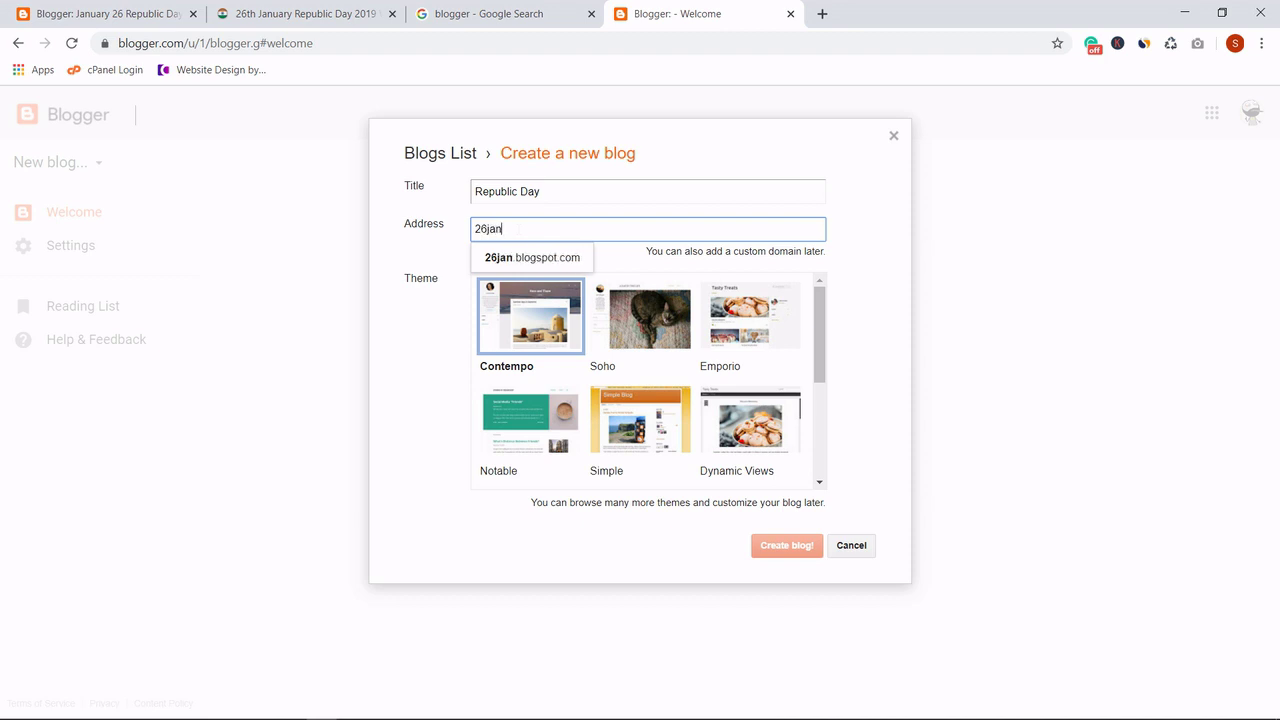
pyautogui.write('uar')
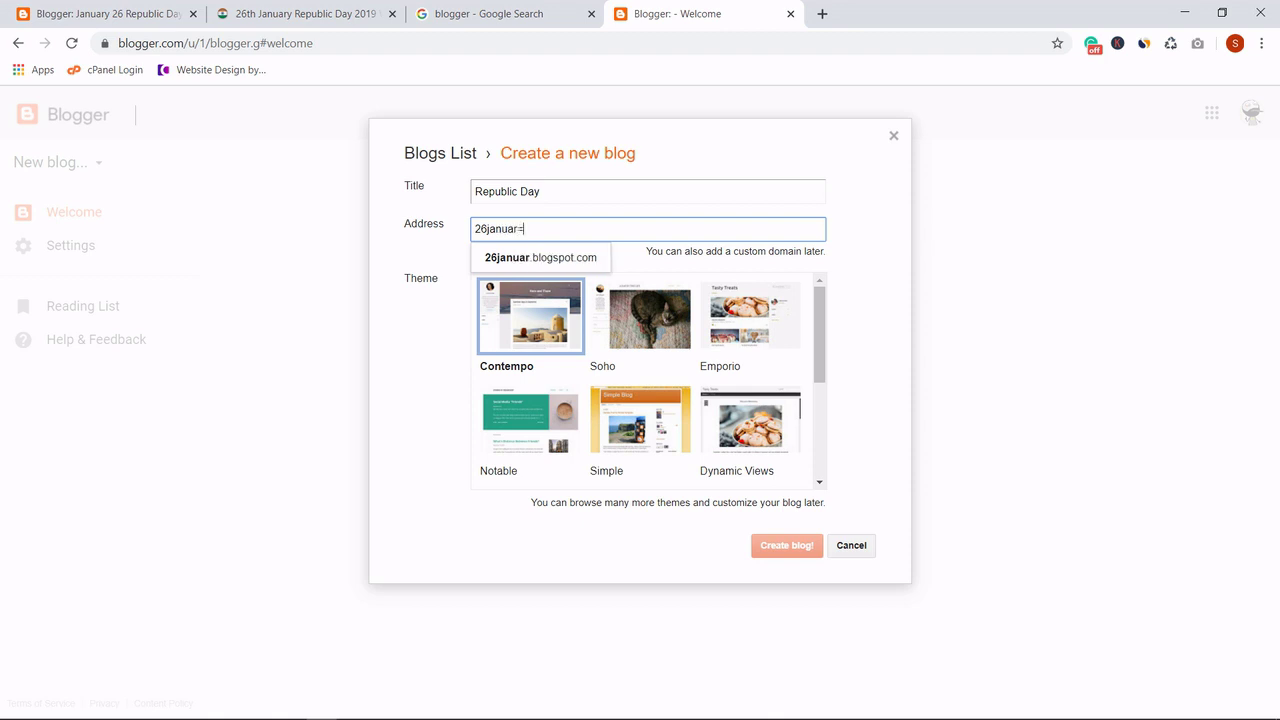
pyautogui.write('=')
pyautogui.press('BackSpace')
pyautogui.press('BackSpace')
pyautogui.write('y')
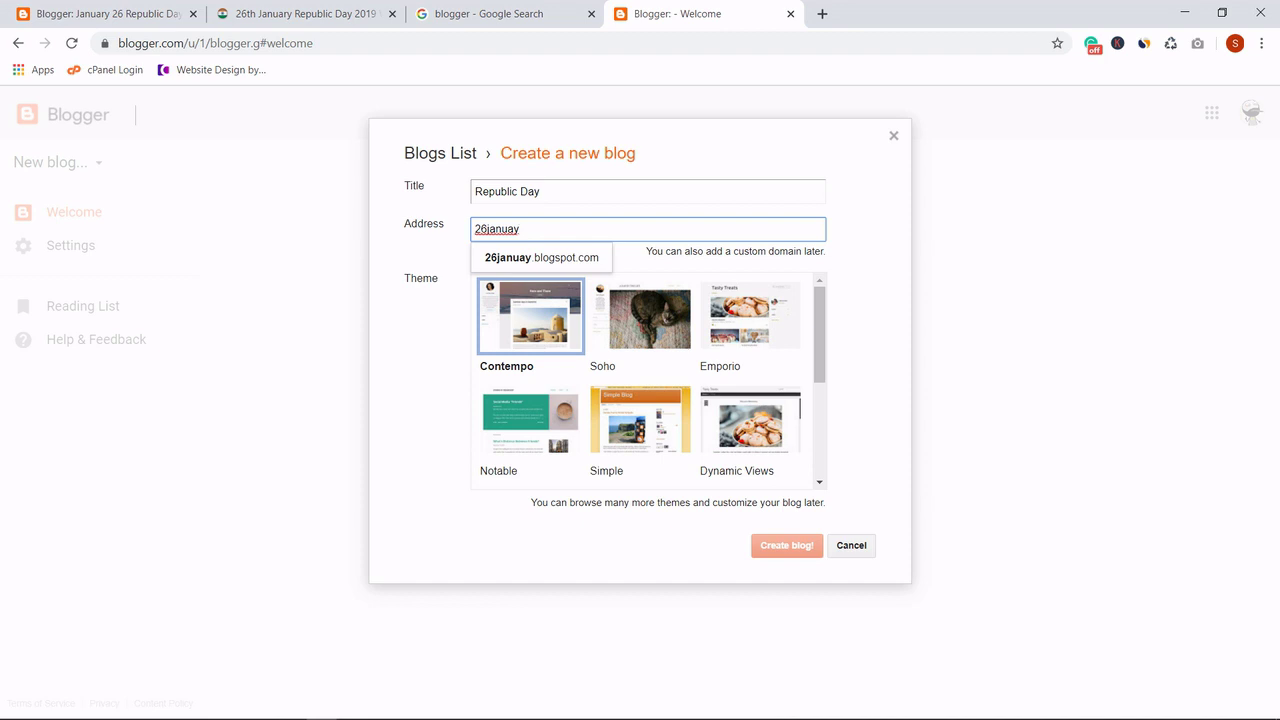
# Complete the blog address as 26januay.blogspot.com.
pyautogui.click(506, 229)
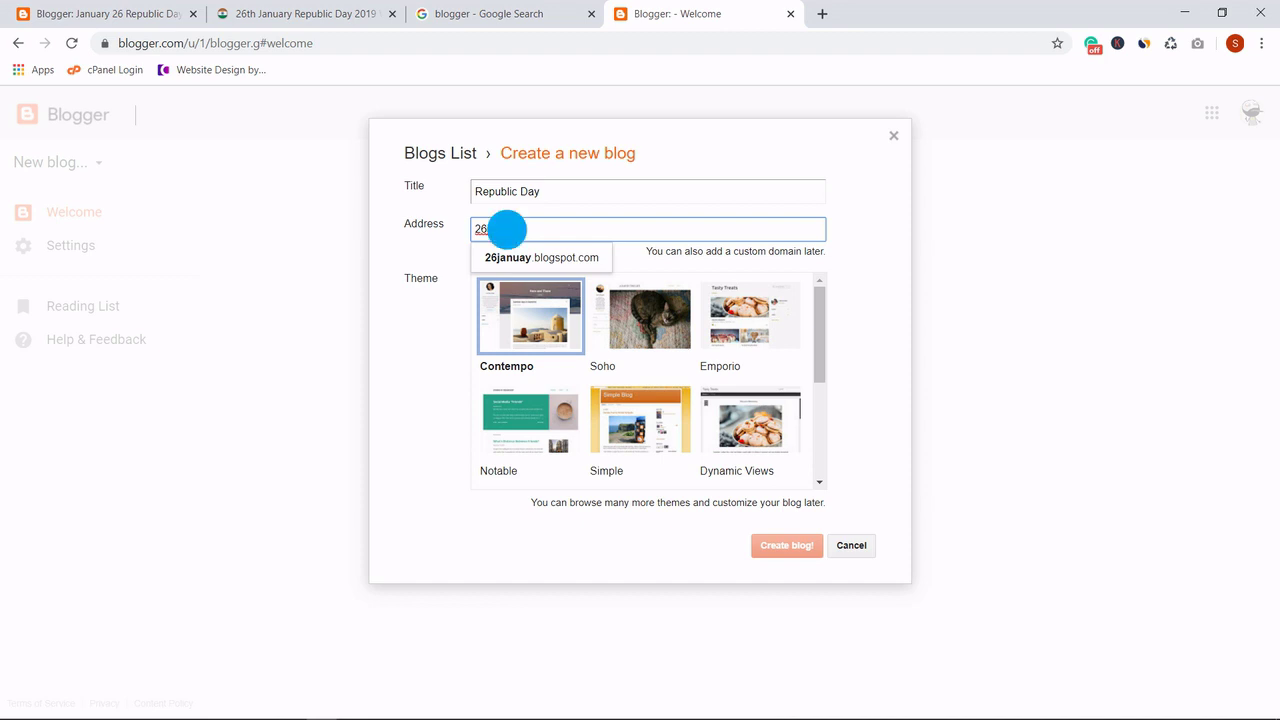
pyautogui.rightClick(506, 229)
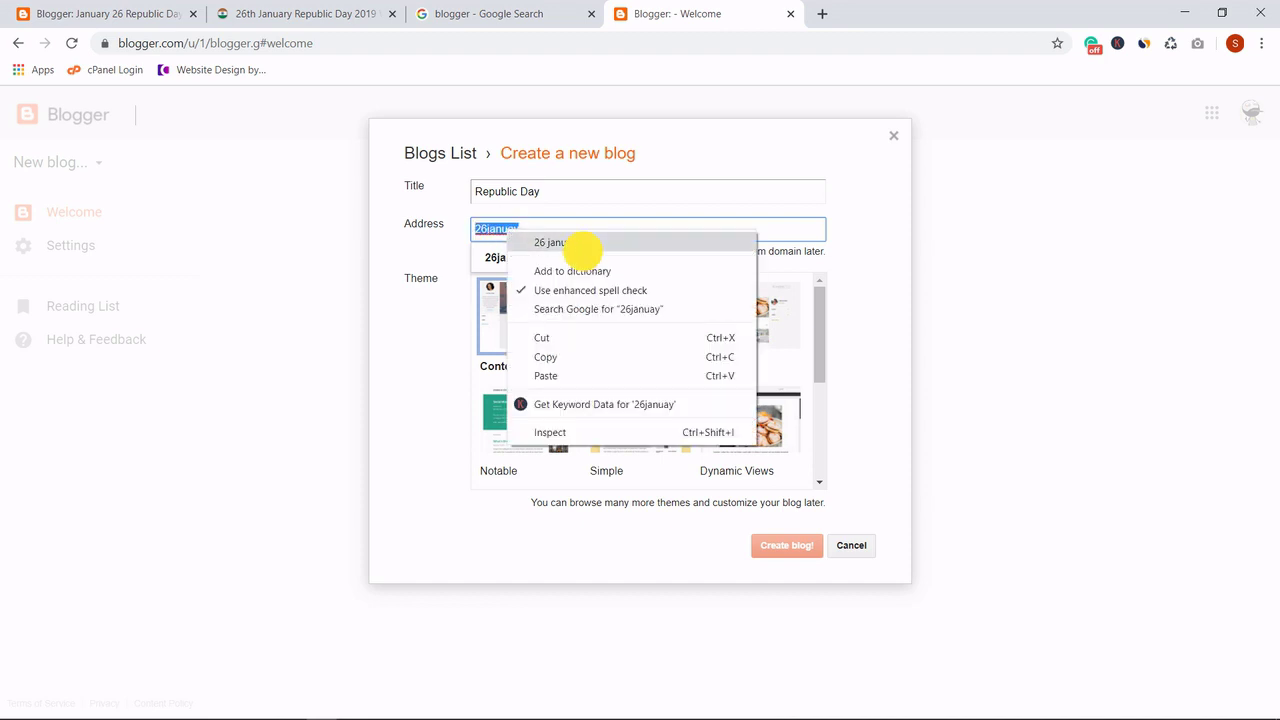
pyautogui.click(583, 243)
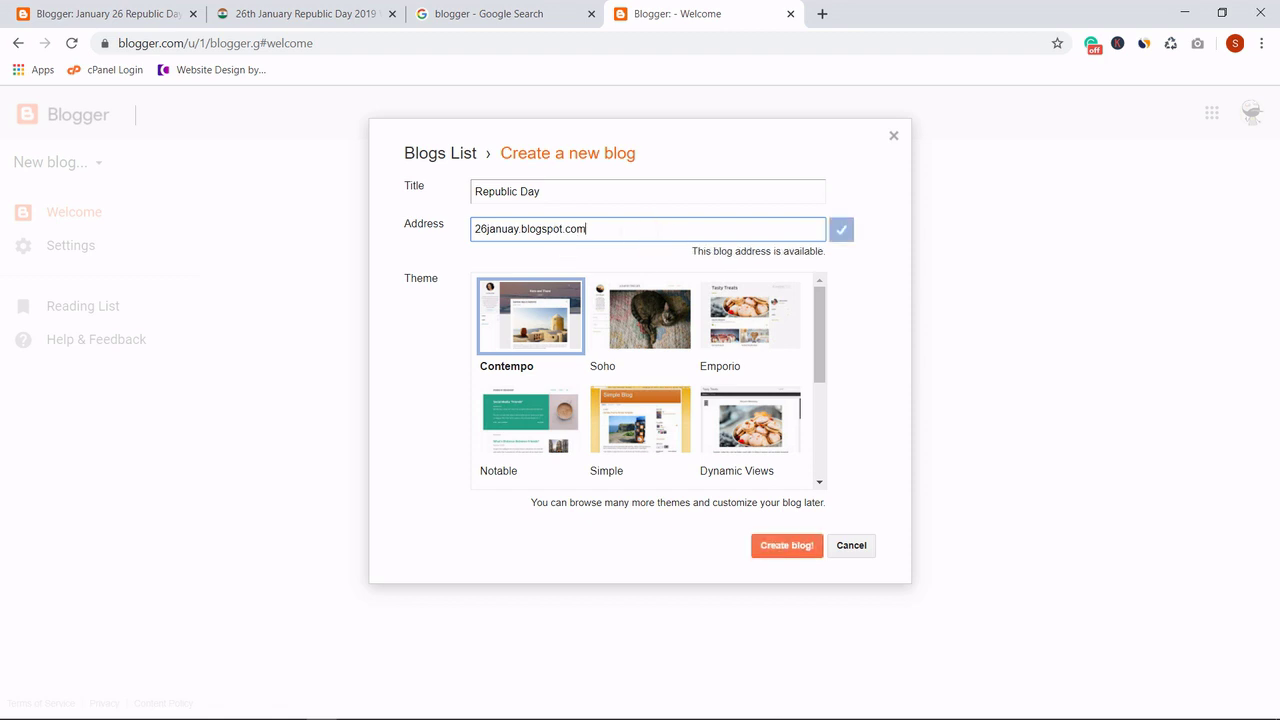
pyautogui.moveTo(566, 229)
pyautogui.mouseDown()
pyautogui.moveTo(491, 229)
pyautogui.moveTo(588, 232)
pyautogui.mouseUp()
pyautogui.click(588, 231)
# Create the blog with the Contempo theme and decline the Google Domains offer.
pyautogui.scroll(-4, 686, 362)
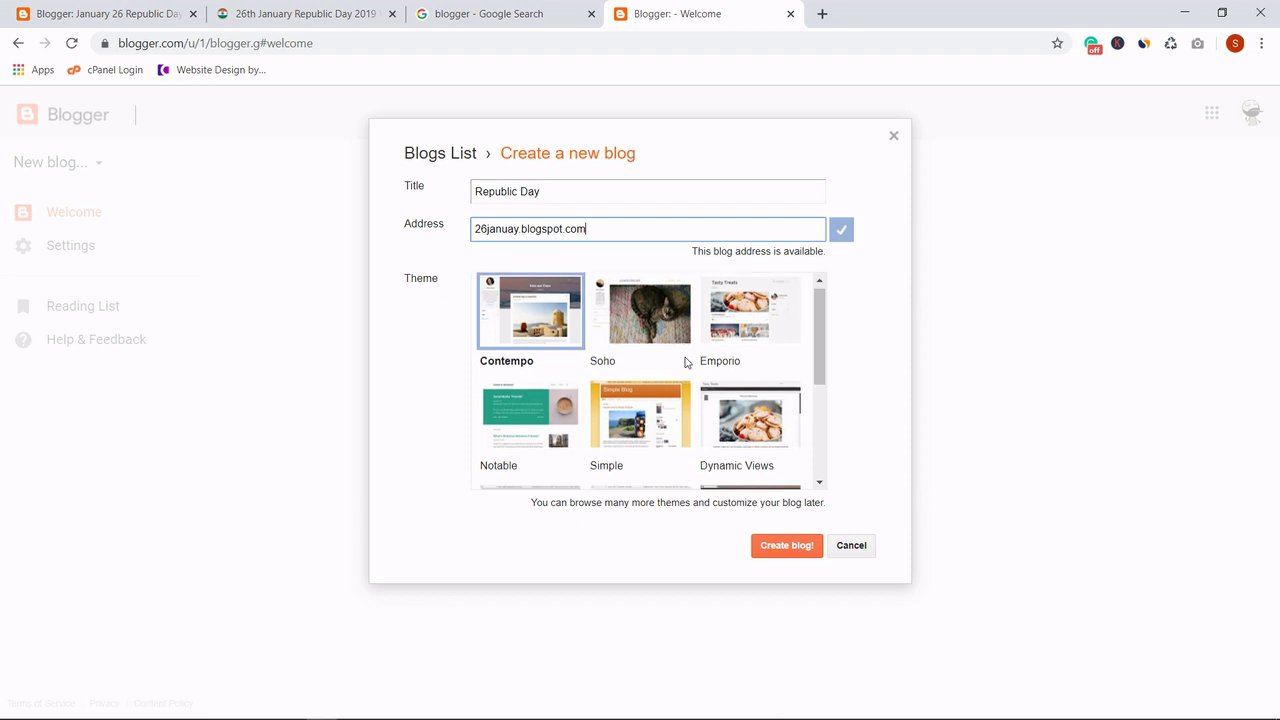
pyautogui.click(805, 550)
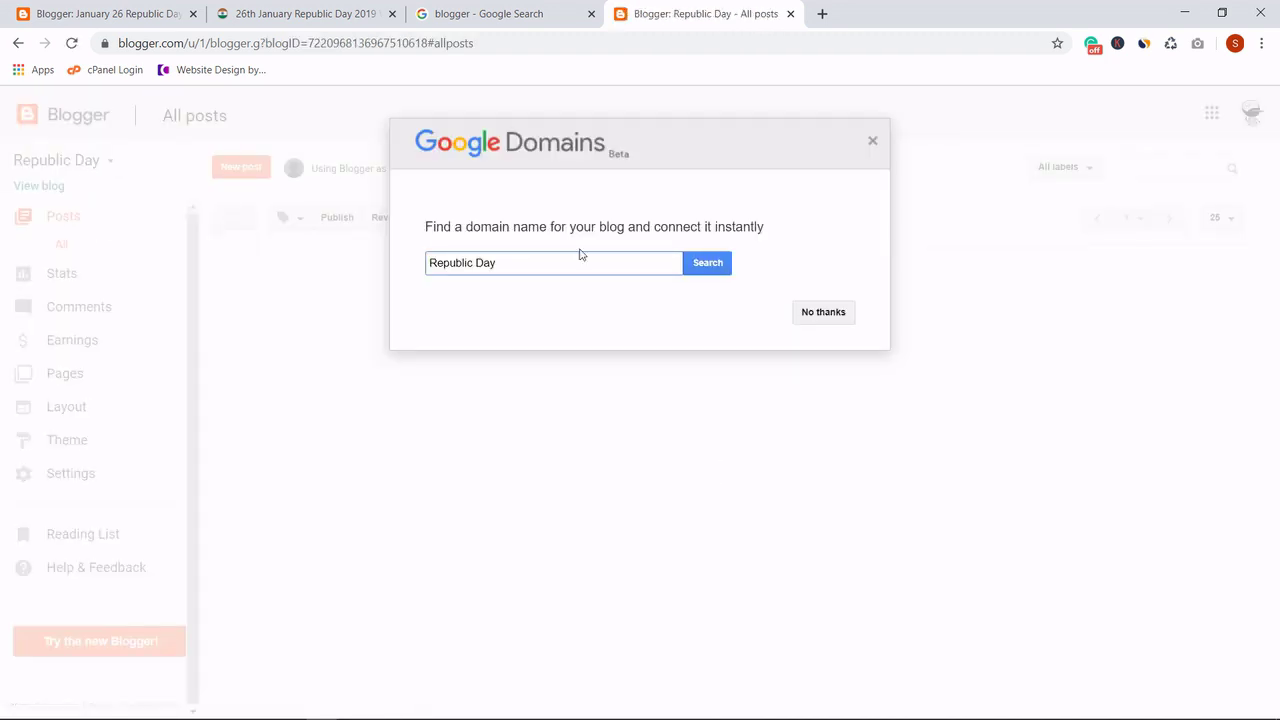
pyautogui.click(571, 260)
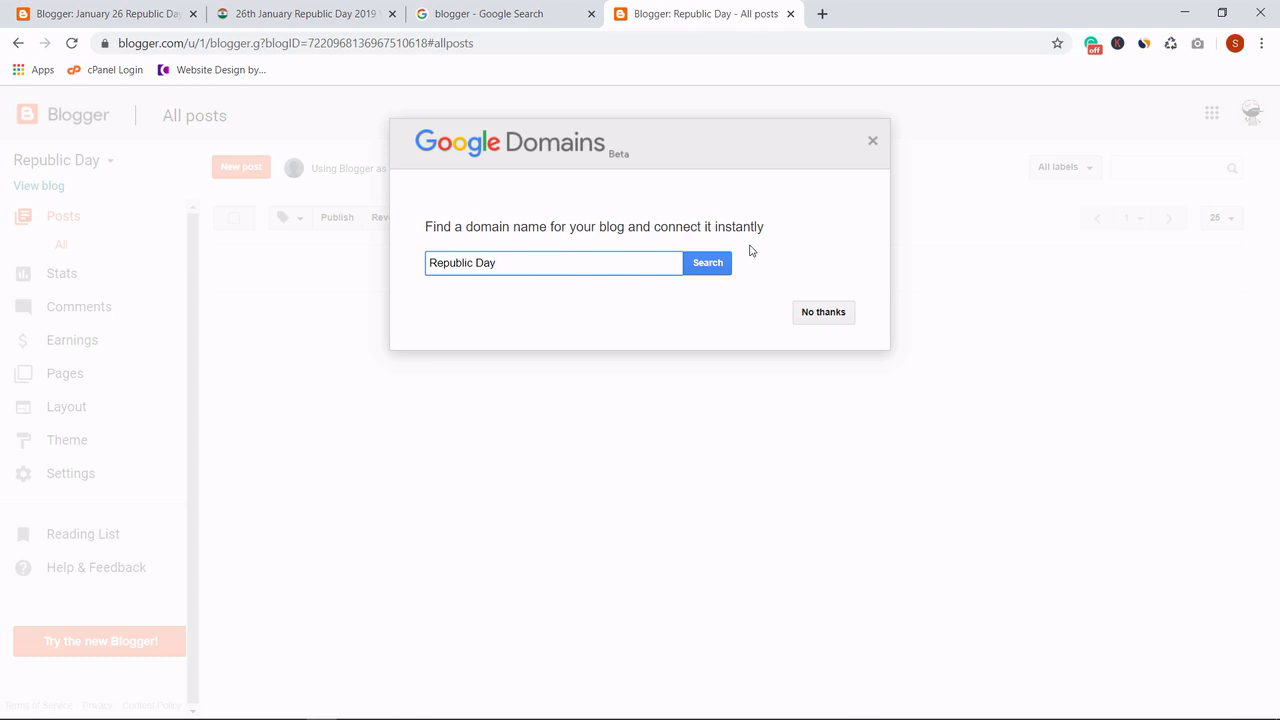
pyautogui.click(812, 314)
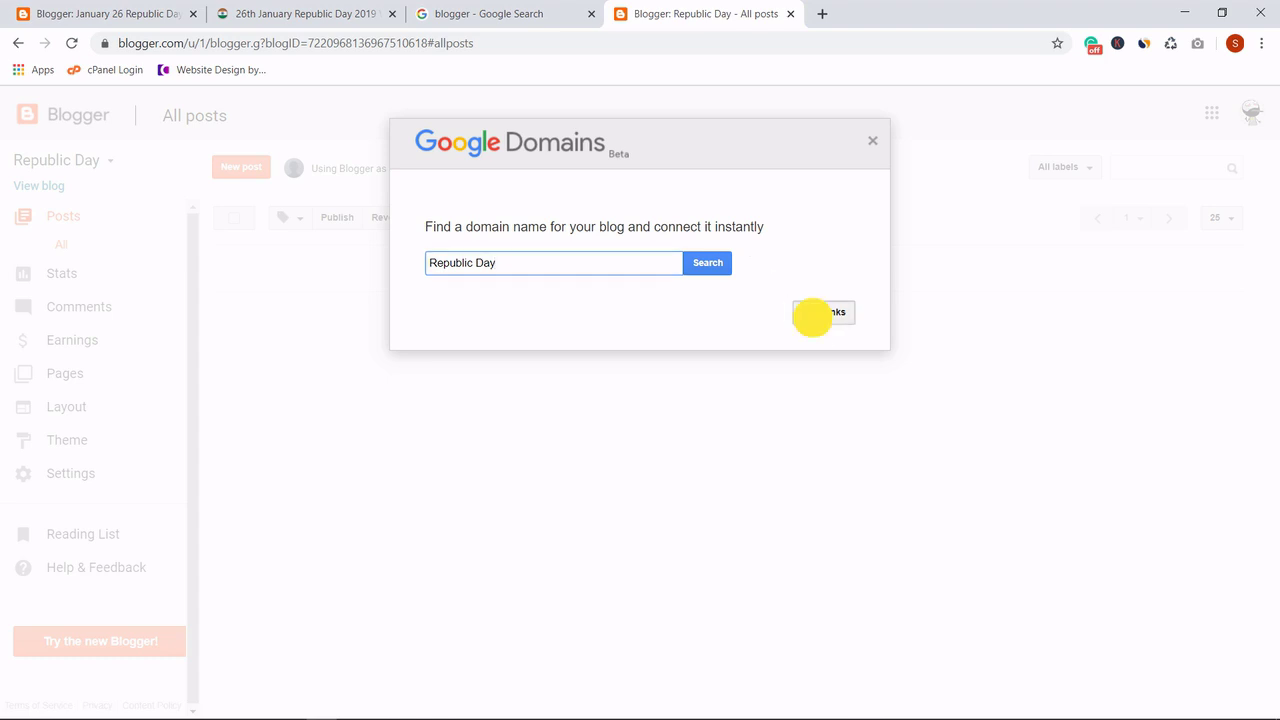
# View the new blog's public page and compare it with the finished 20republicday.blogspot.com greeting site and its theme HTML.
pyautogui.click(38, 186)
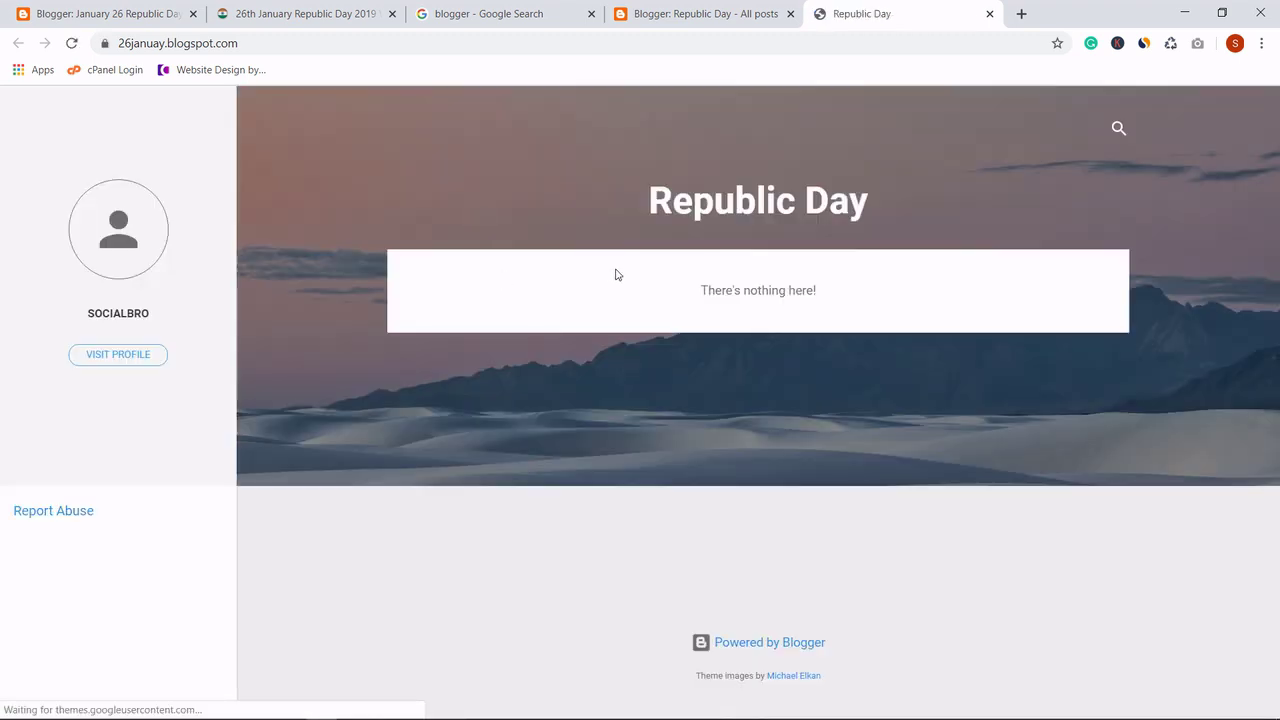
pyautogui.moveTo(444, 191); pyautogui.dragTo(1096, 565)
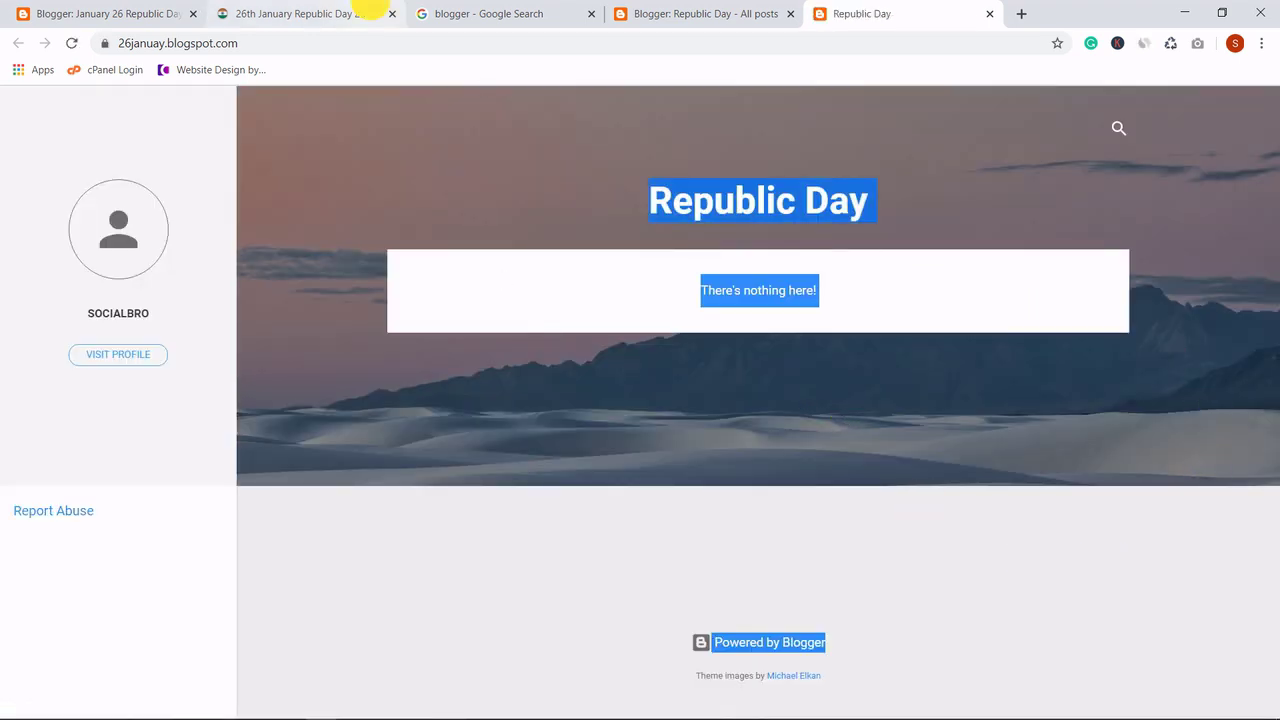
pyautogui.click(366, 12)
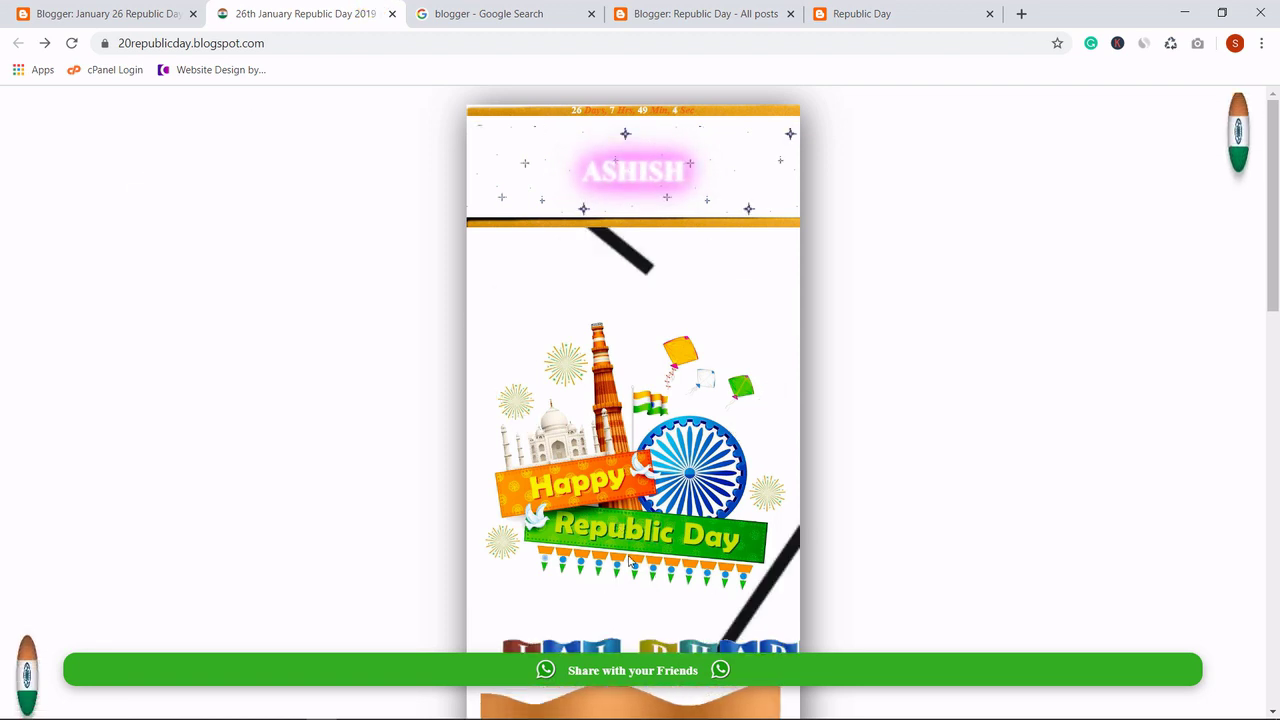
pyautogui.click(14, 15)
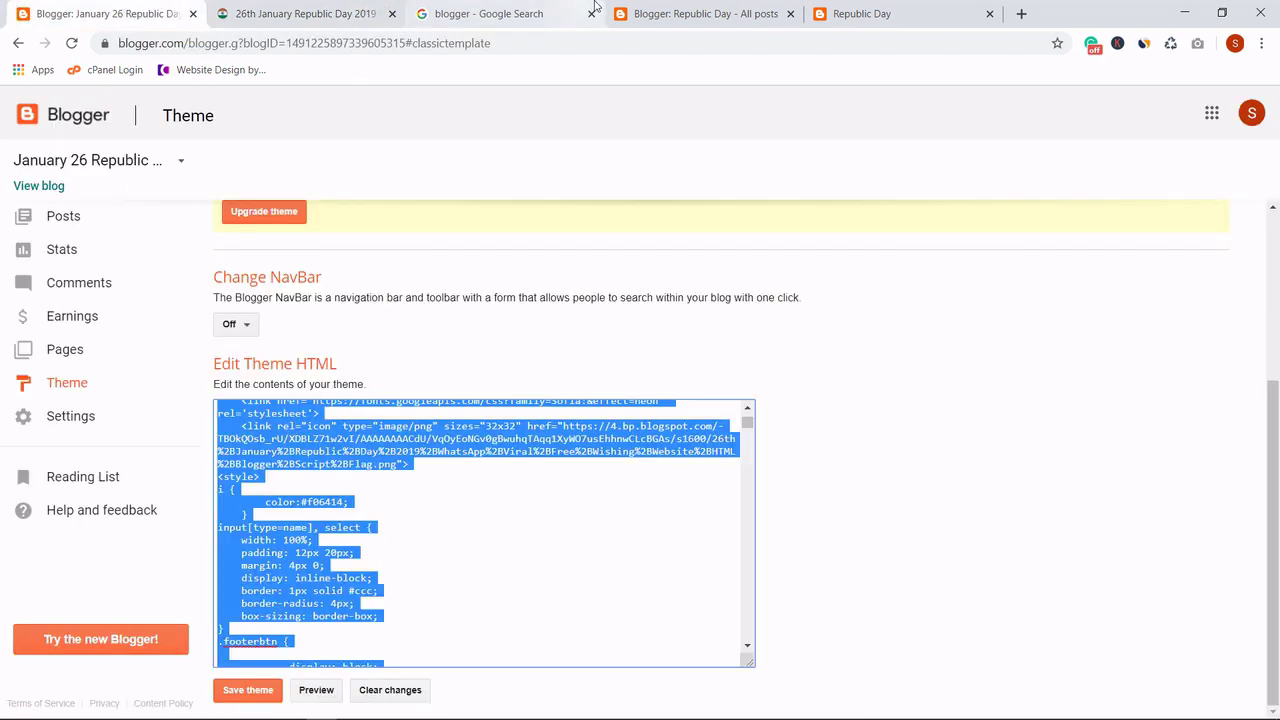
pyautogui.click(855, 11)
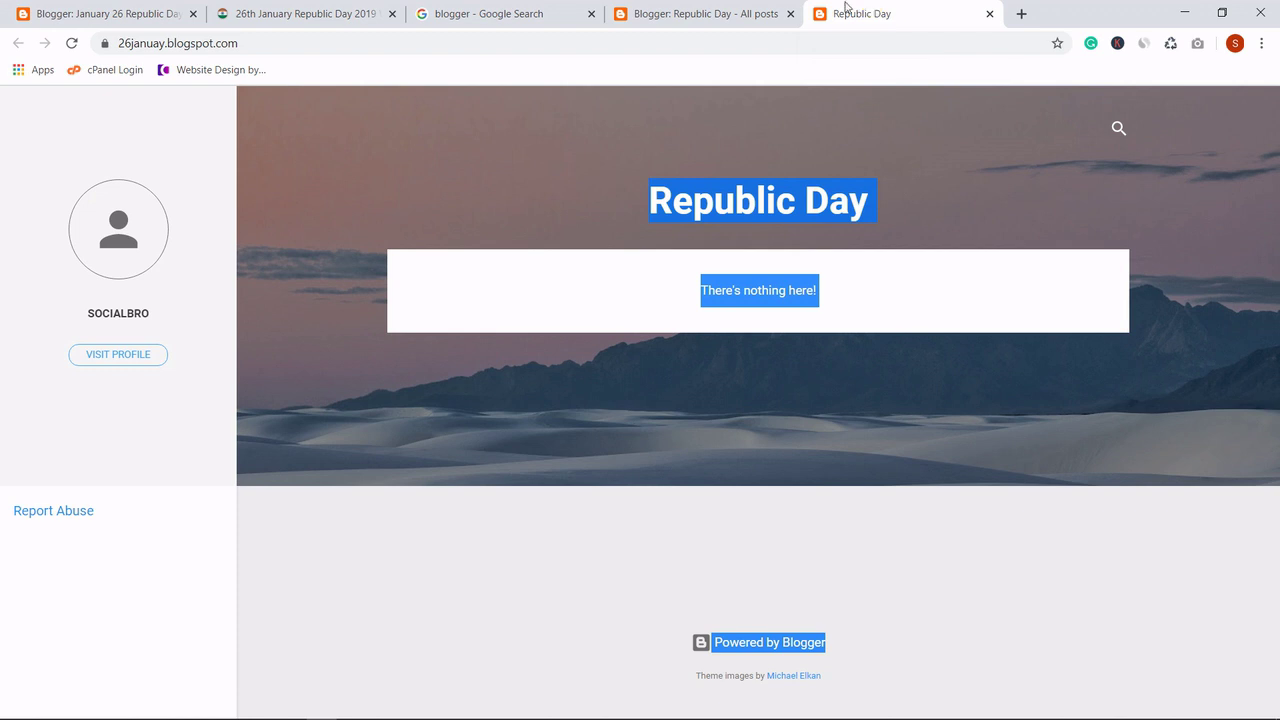
pyautogui.click(733, 11)
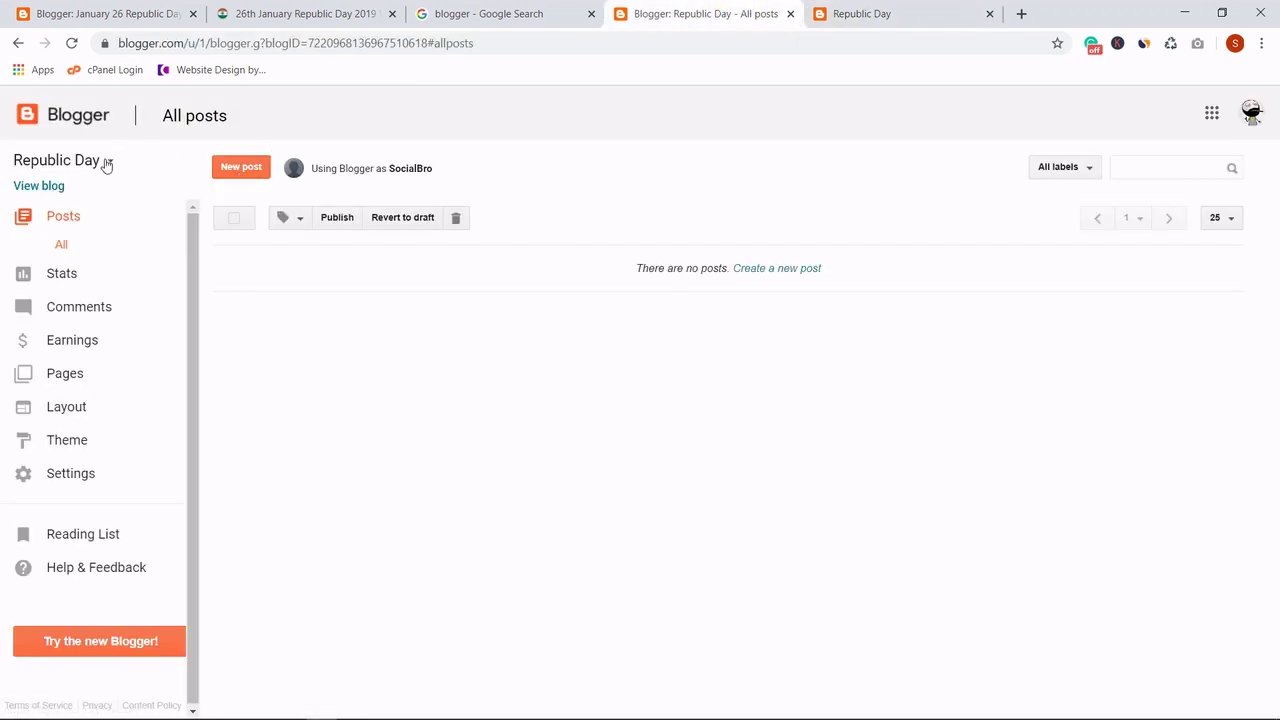
pyautogui.click(895, 10)
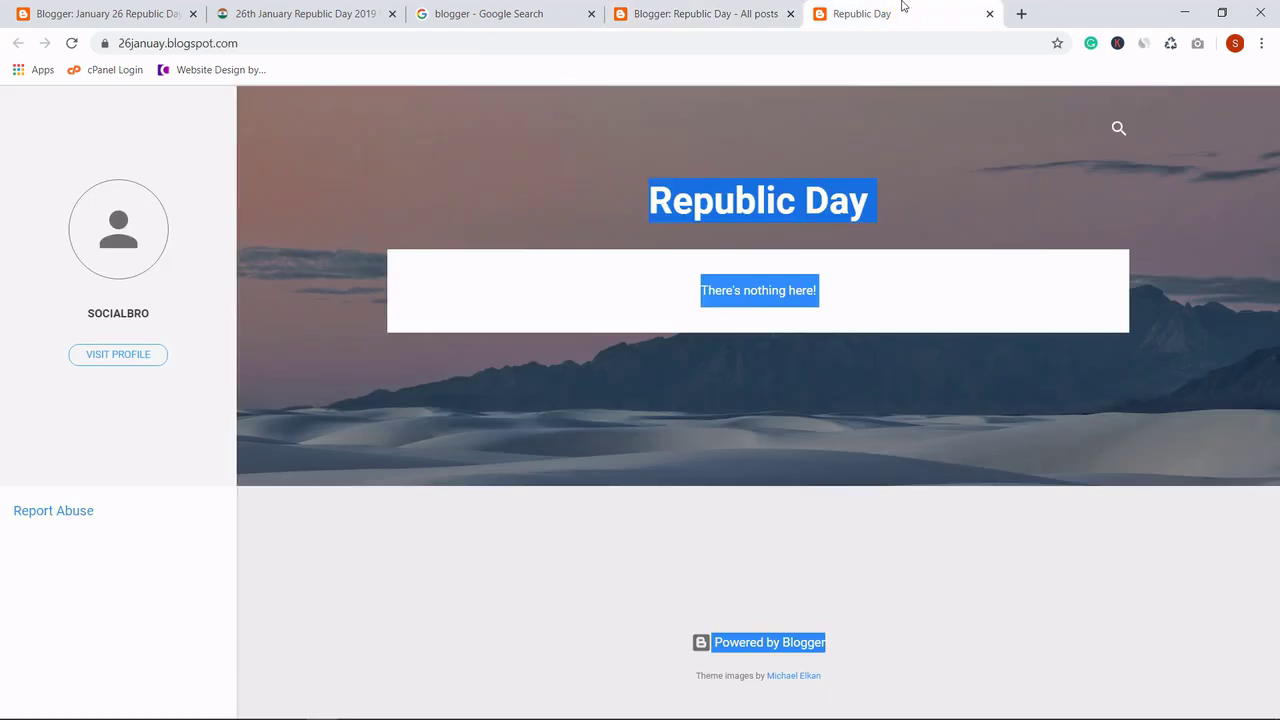
# Apply the orange Simple theme to the Republic Day blog and acknowledge the notice about hidden gadgets.
pyautogui.click(726, 12)
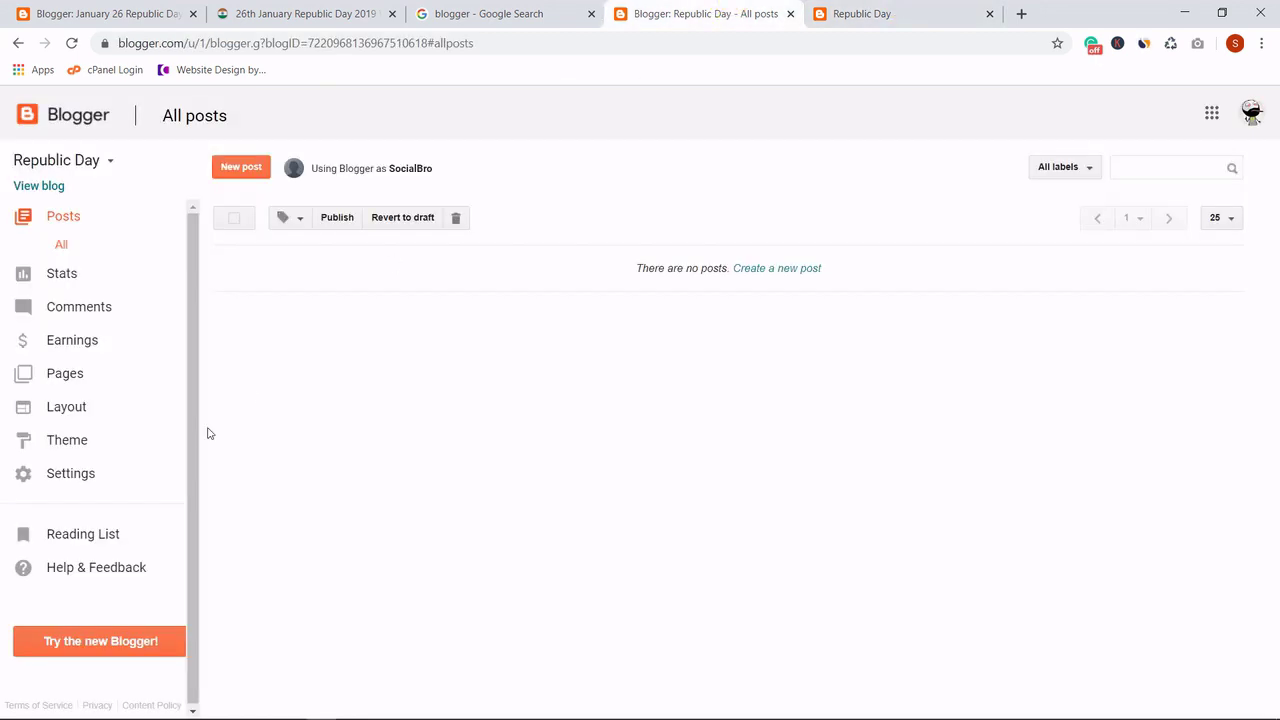
pyautogui.click(89, 446)
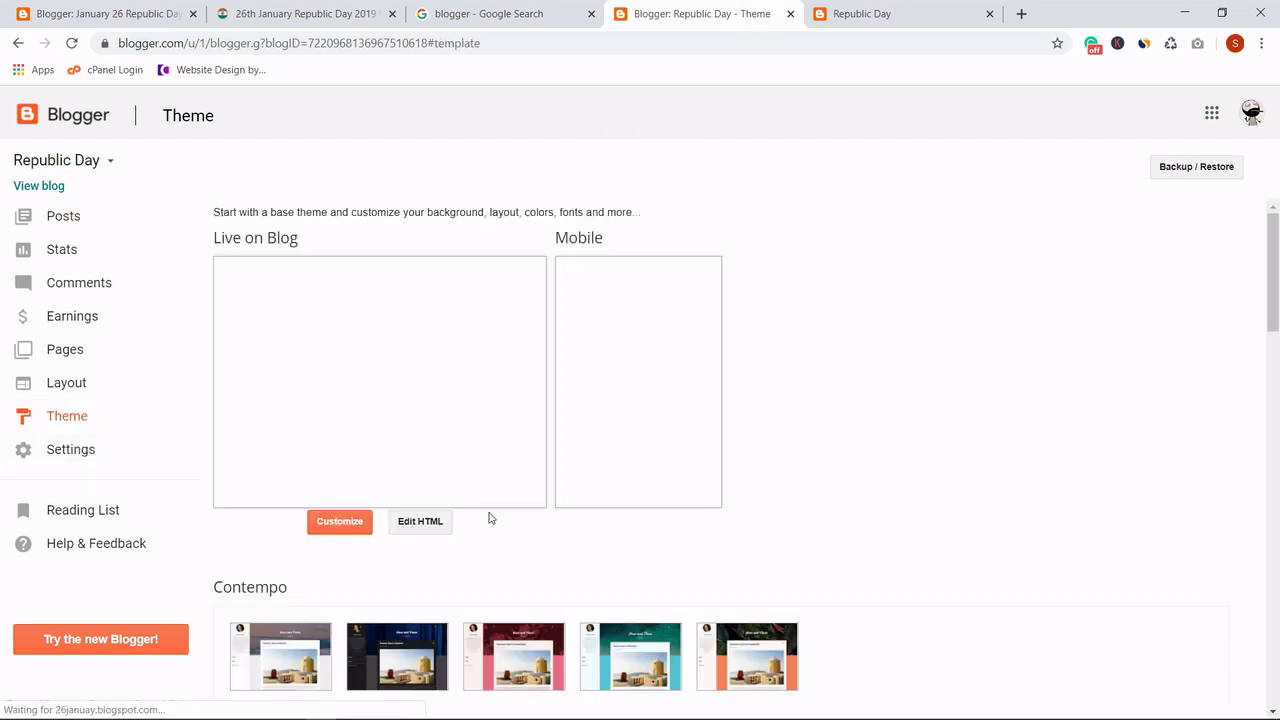
pyautogui.scroll(-9, 459, 538)
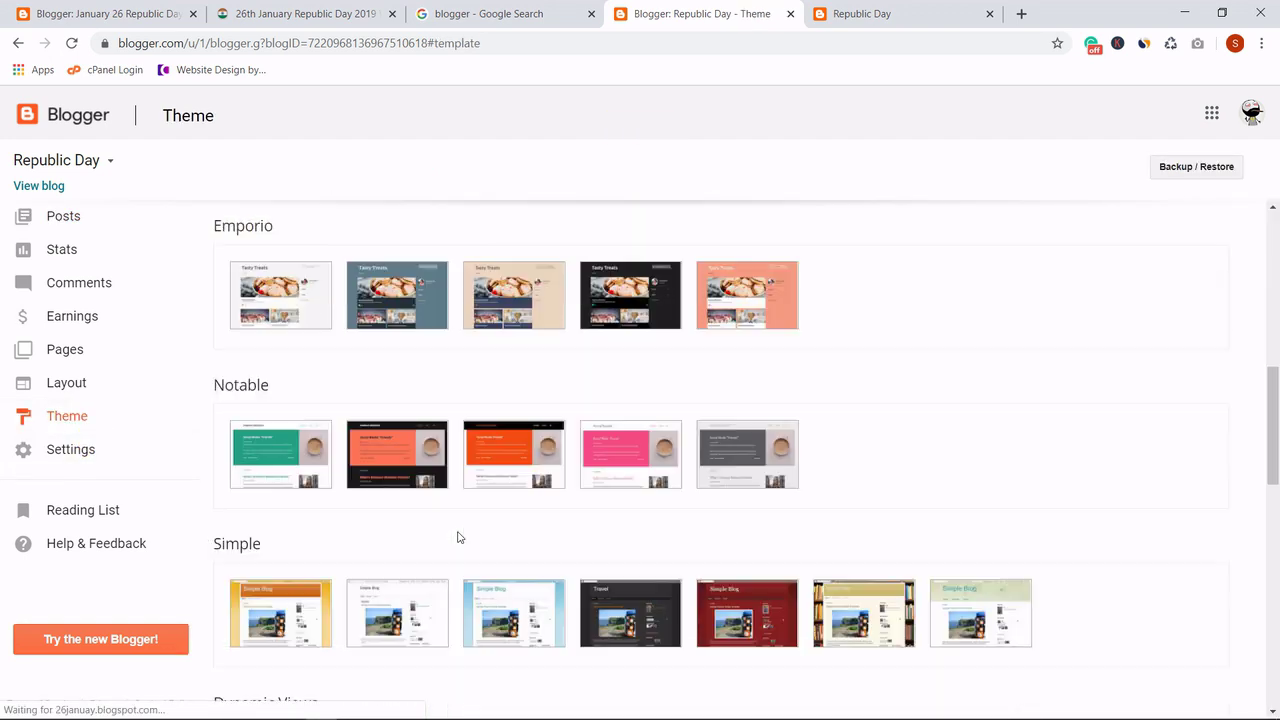
pyautogui.scroll(-1, 269, 529)
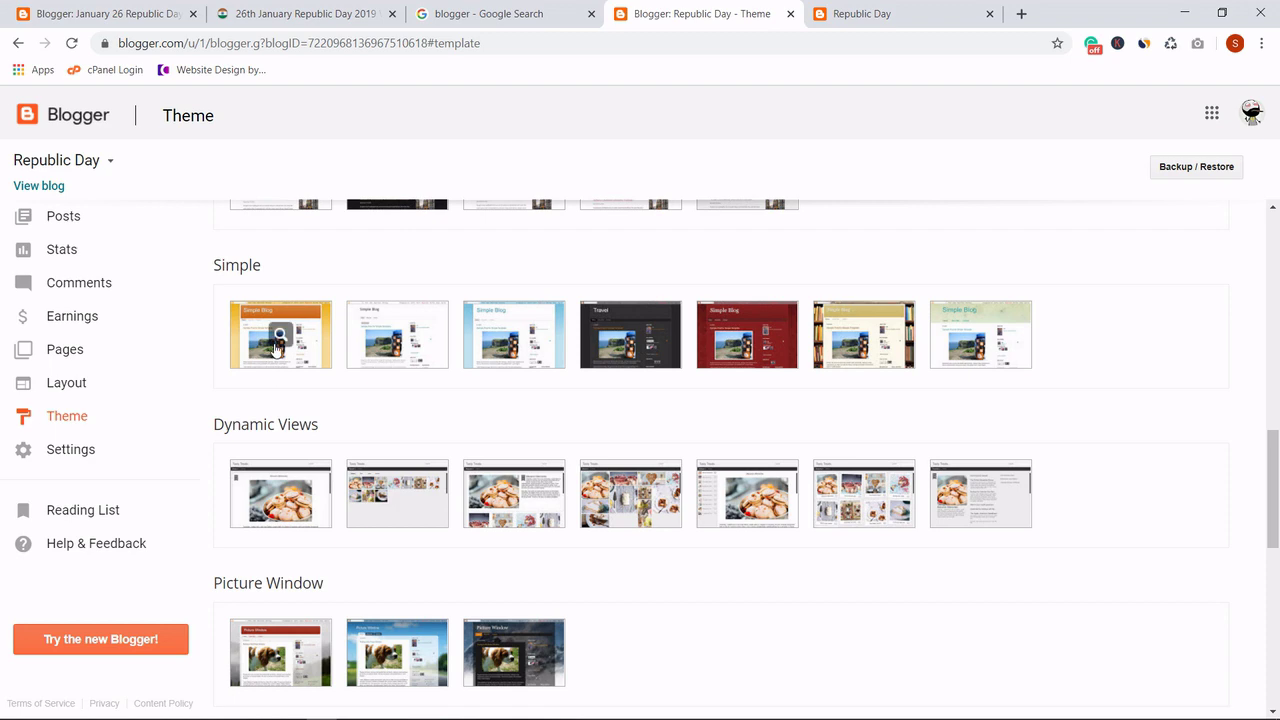
pyautogui.click(277, 340)
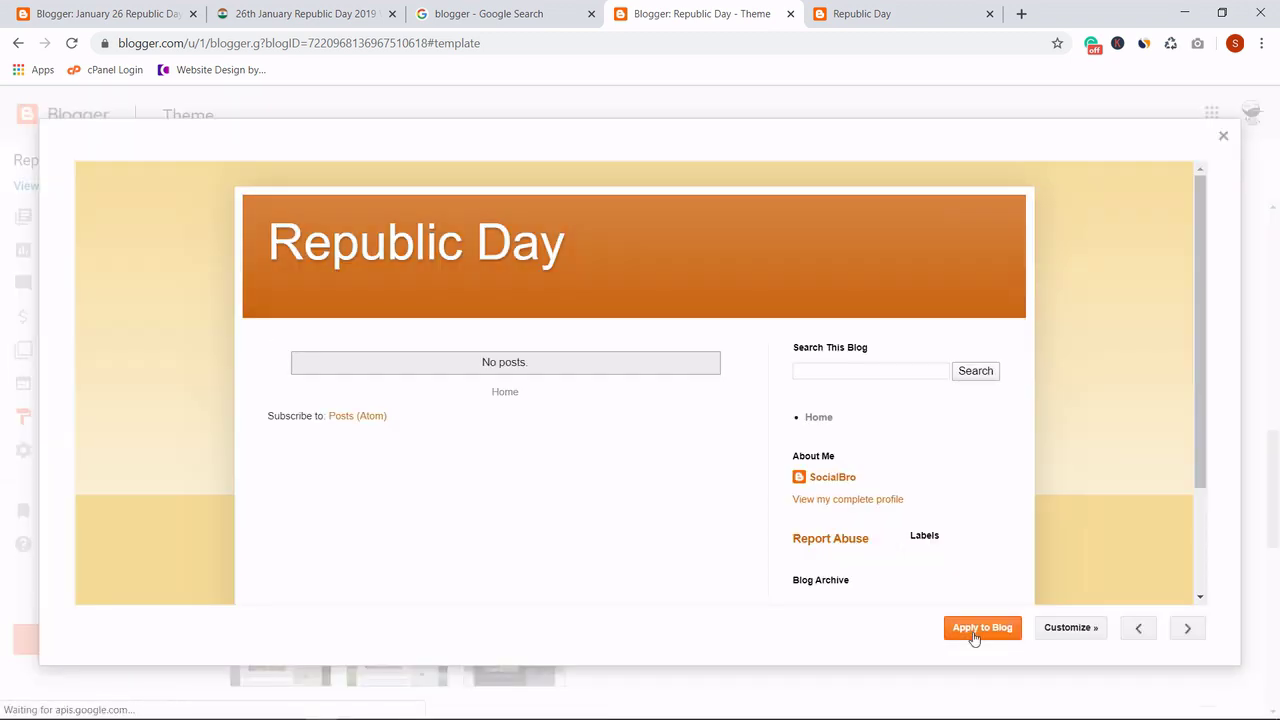
pyautogui.click(975, 638)
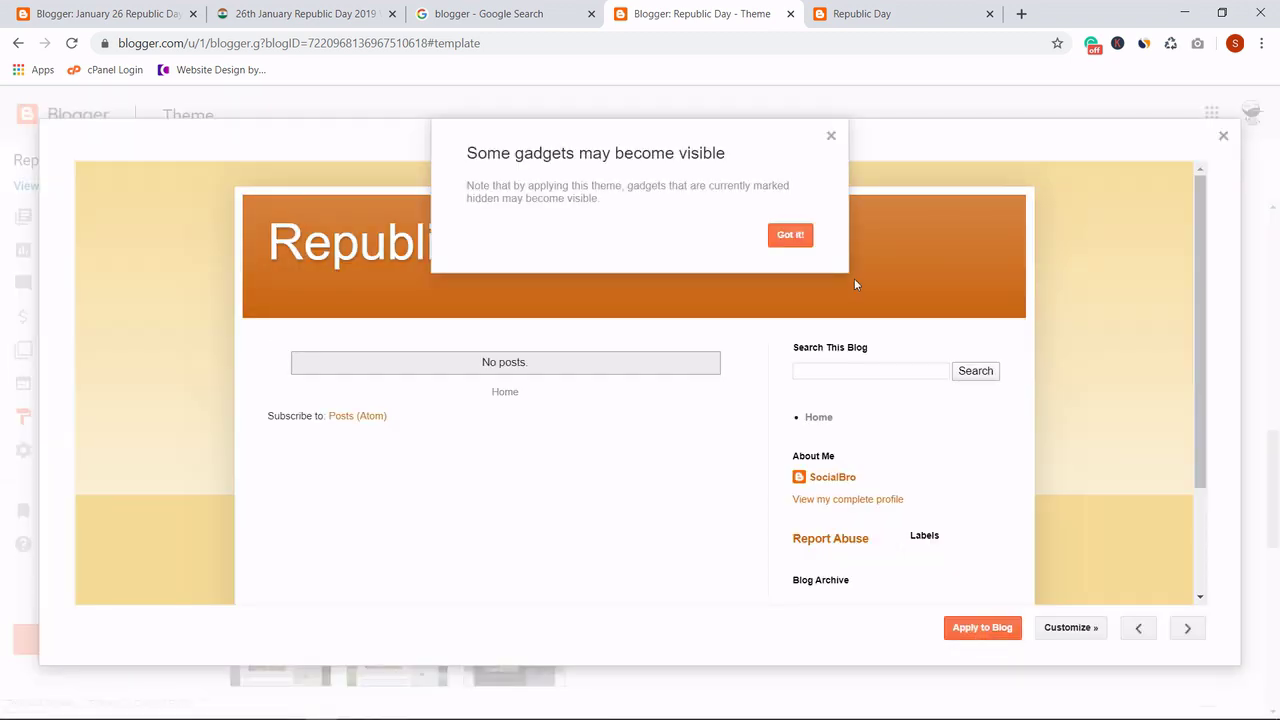
pyautogui.click(790, 232)
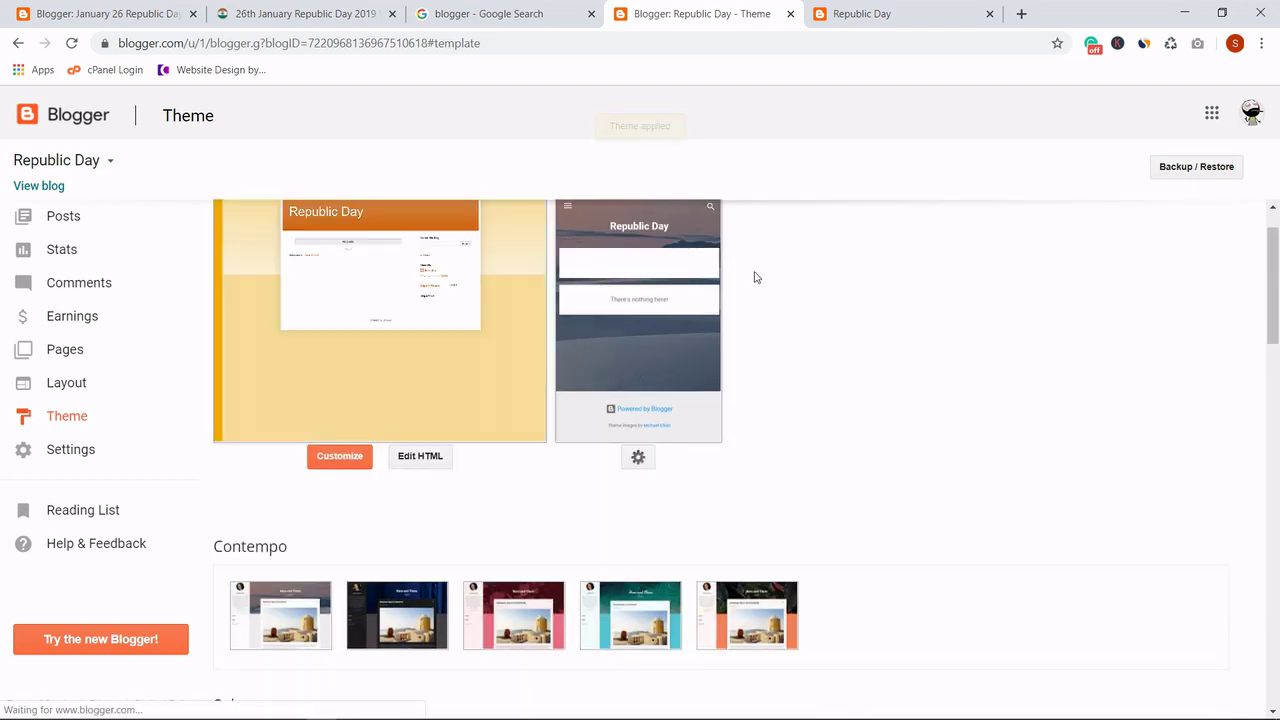
# Set the blog to show the desktop theme on mobile devices and save the choice.
pyautogui.click(638, 457)
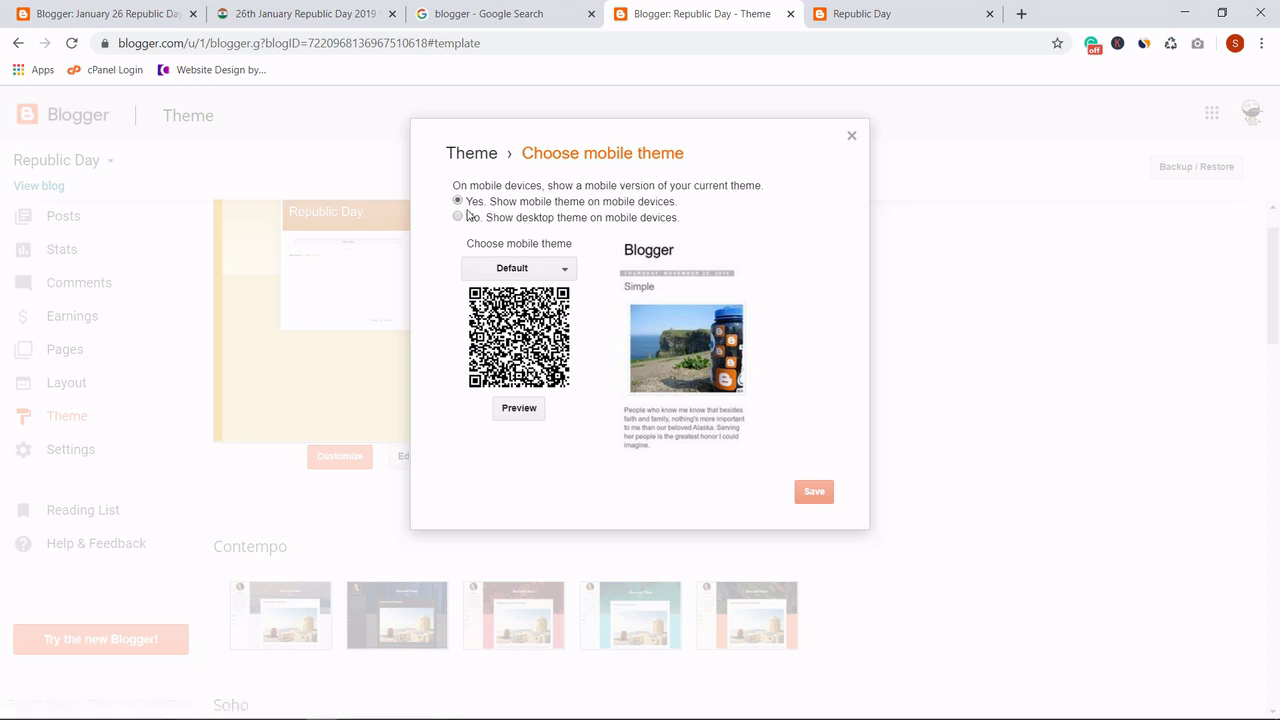
pyautogui.click(657, 219)
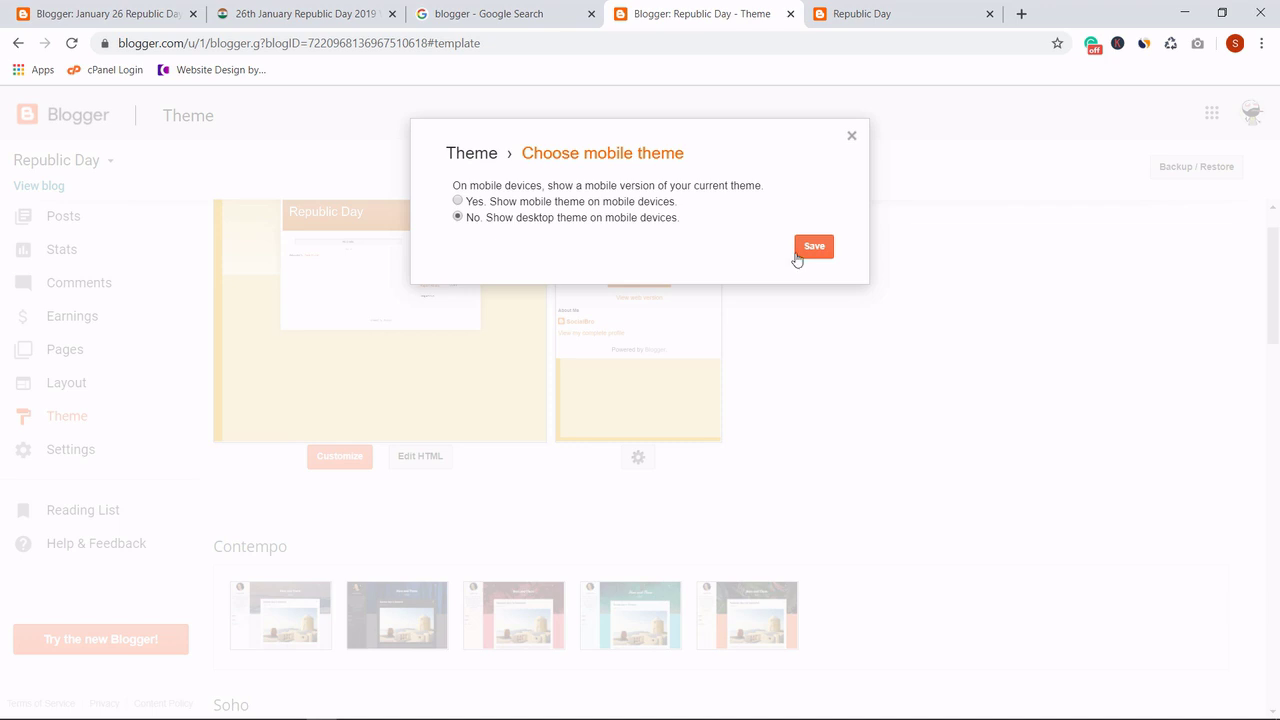
pyautogui.click(814, 245)
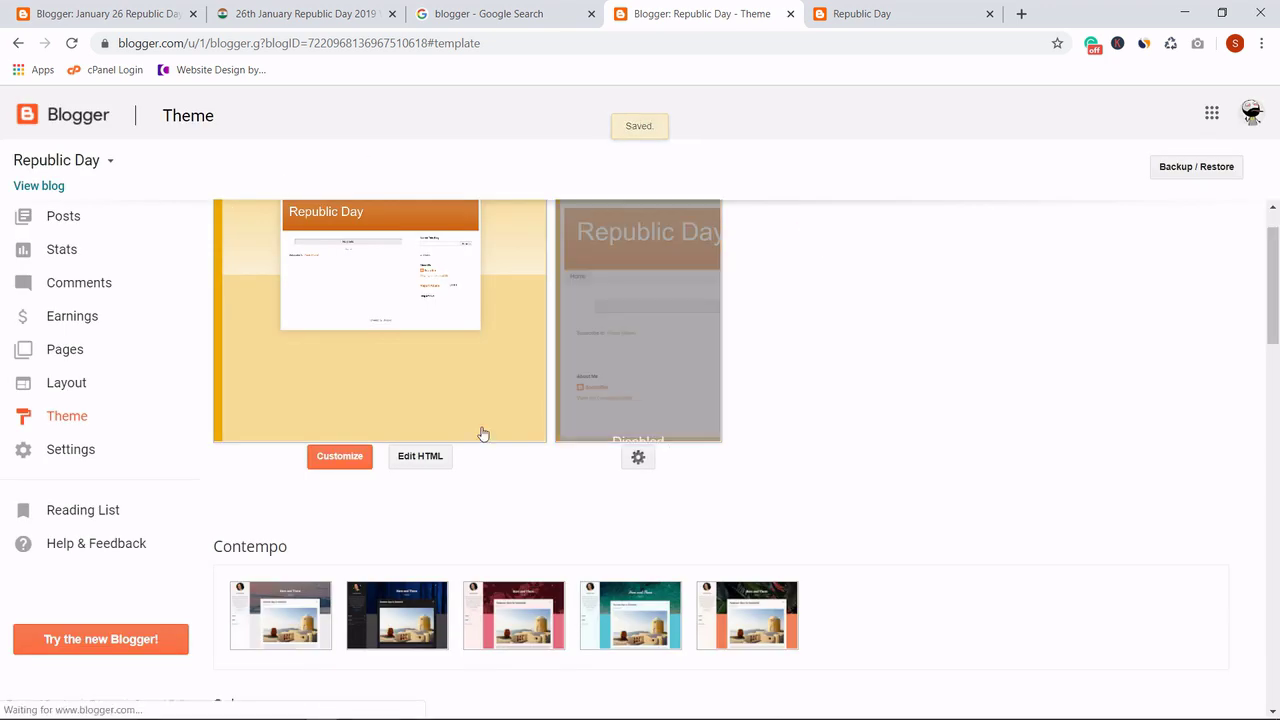
# Look over the available themes and recheck the mobile theme setting.
pyautogui.scroll(-4, 360, 455)
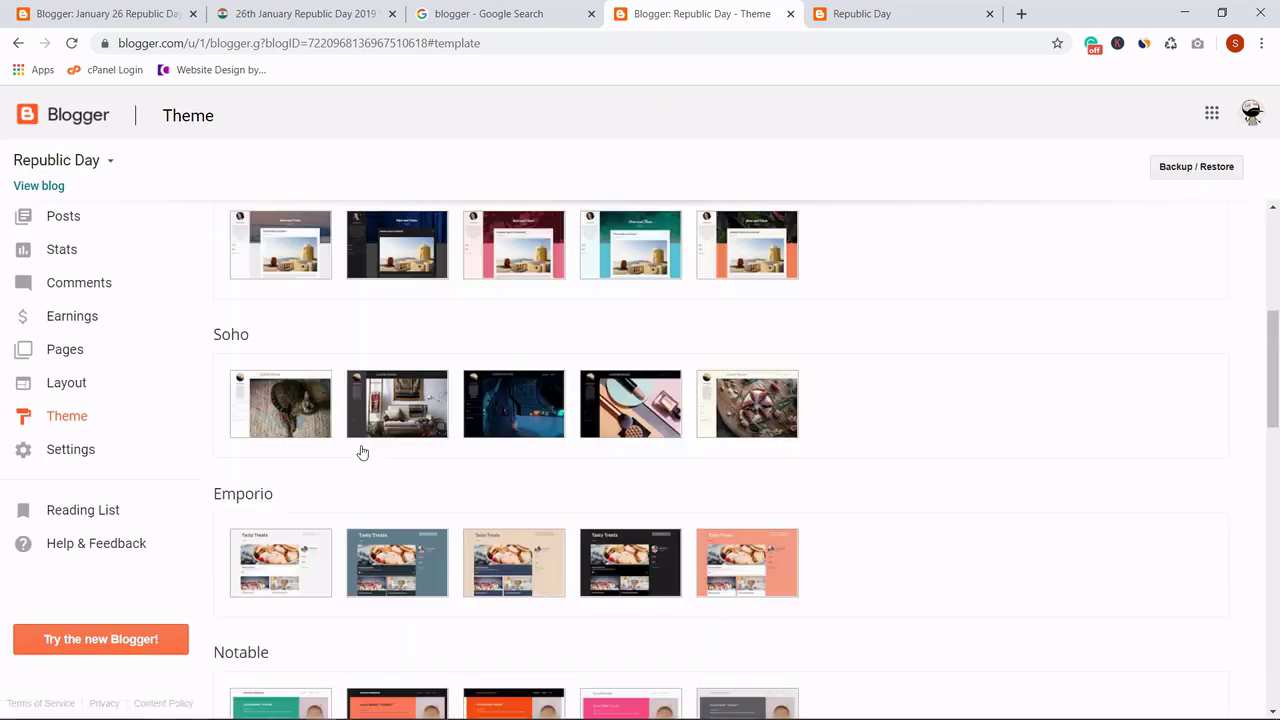
pyautogui.scroll(-4, 362, 453)
pyautogui.scroll(4, 284, 440)
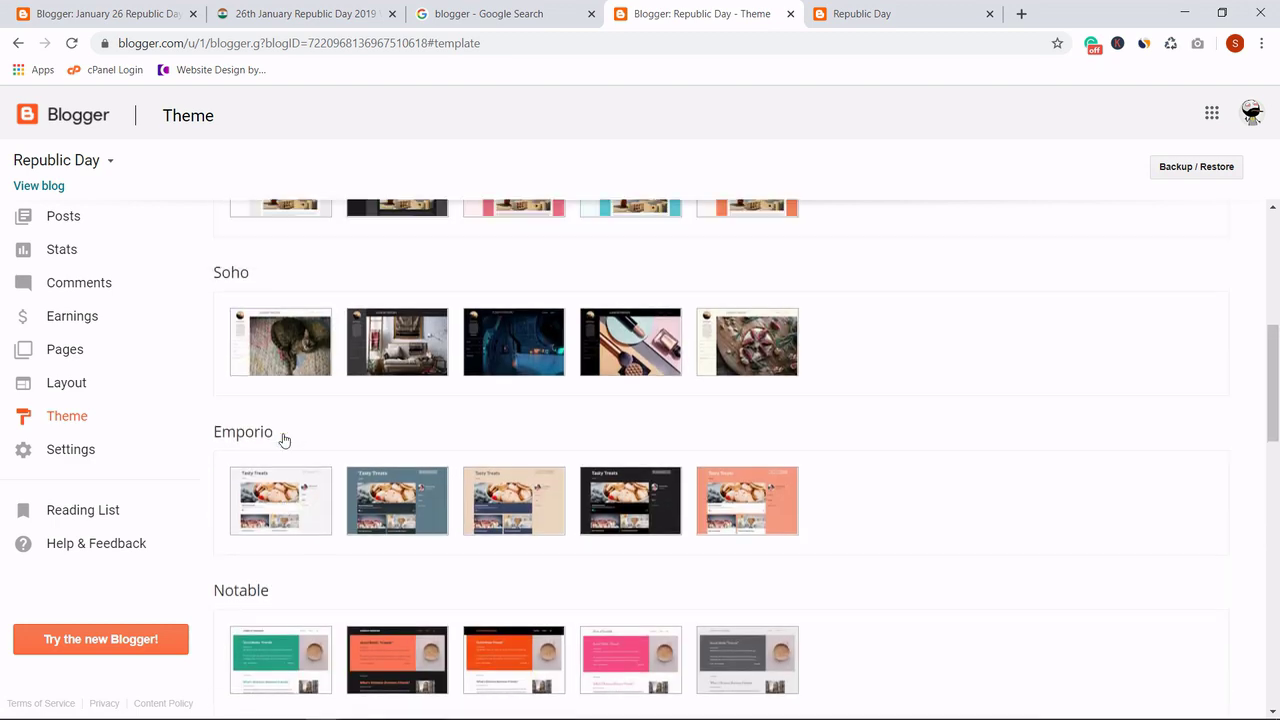
pyautogui.scroll(5, 284, 440)
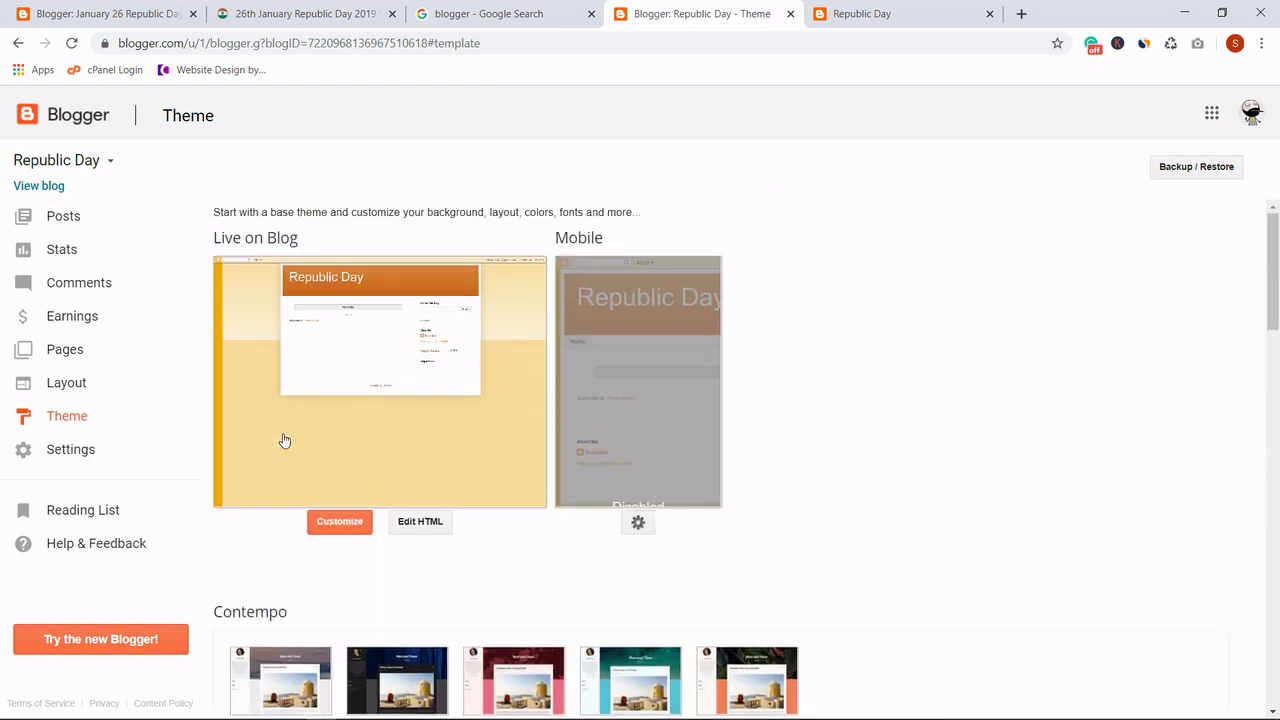
pyautogui.click(634, 521)
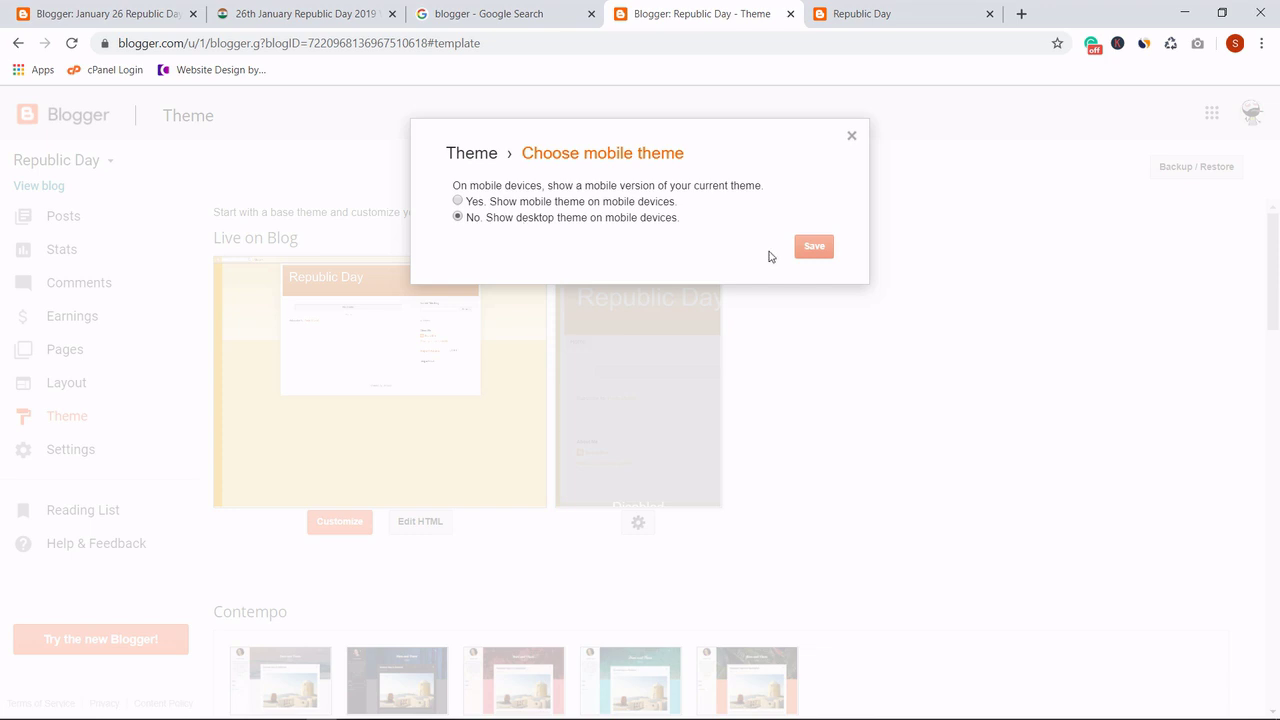
pyautogui.click(825, 257)
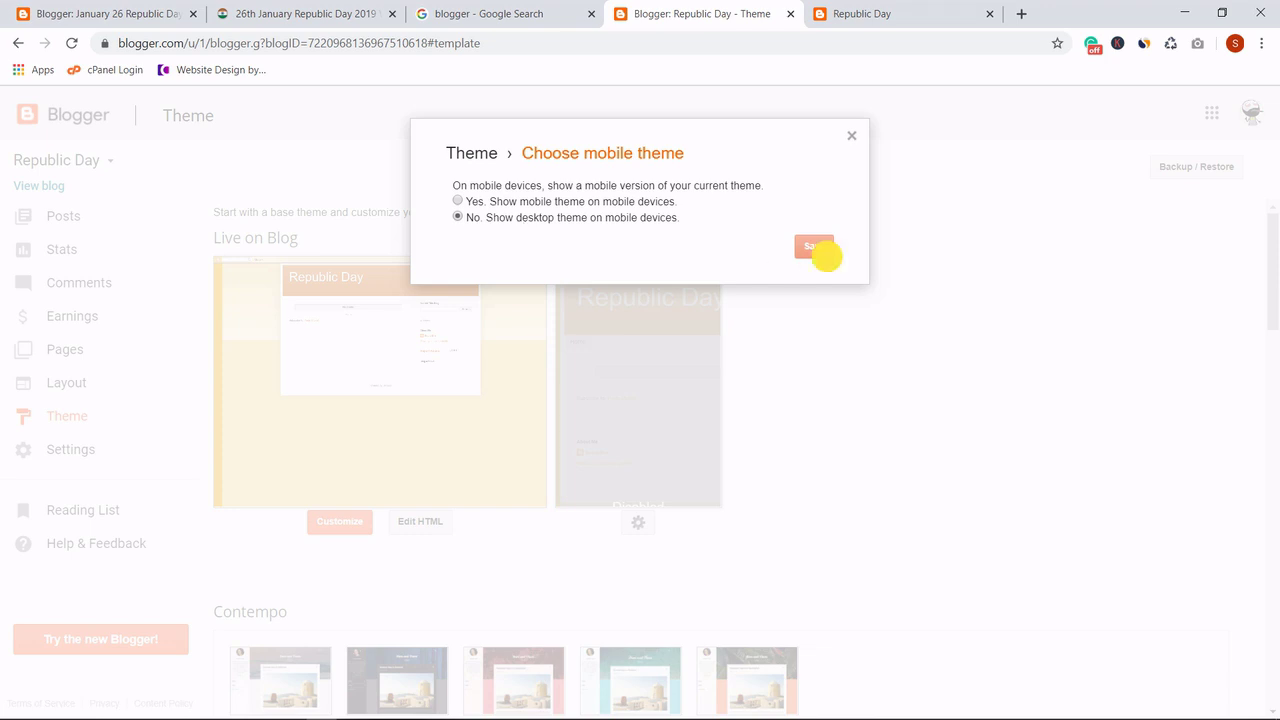
pyautogui.click(853, 137)
# Revert the blog to the classic theme using the option below the Travel themes.
pyautogui.scroll(-7, 517, 337)
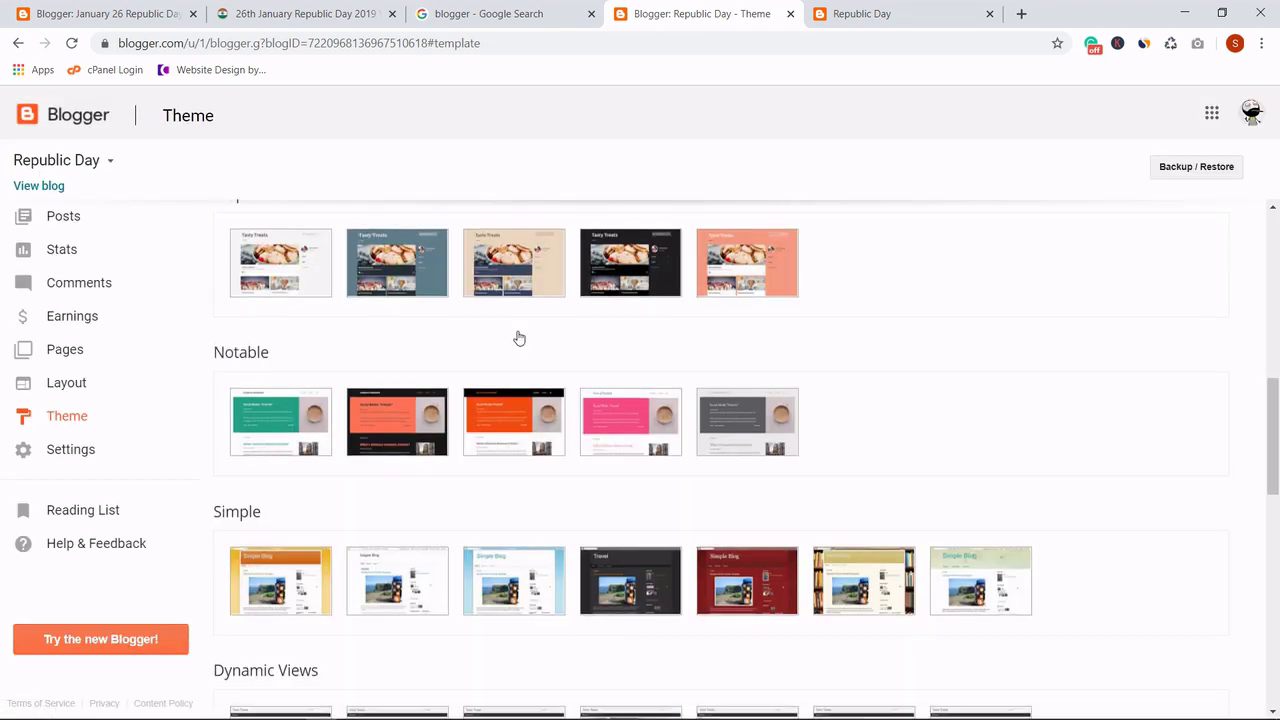
pyautogui.scroll(-9, 517, 337)
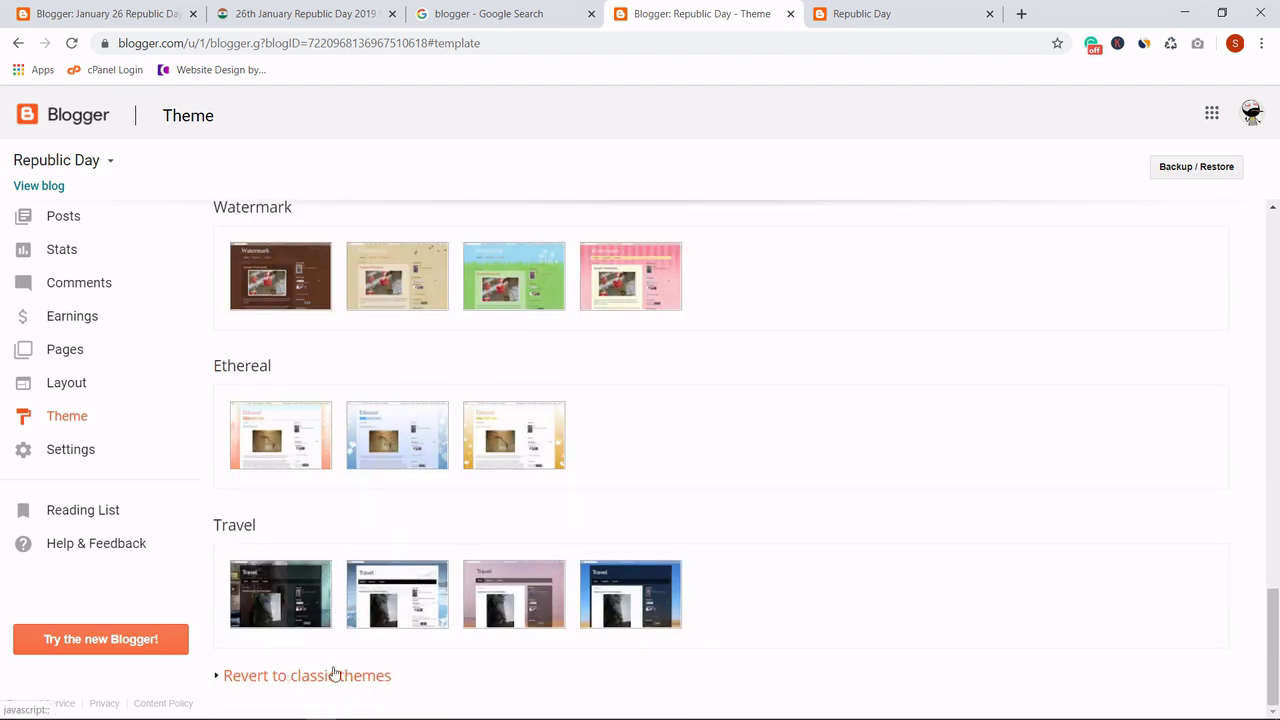
pyautogui.click(292, 677)
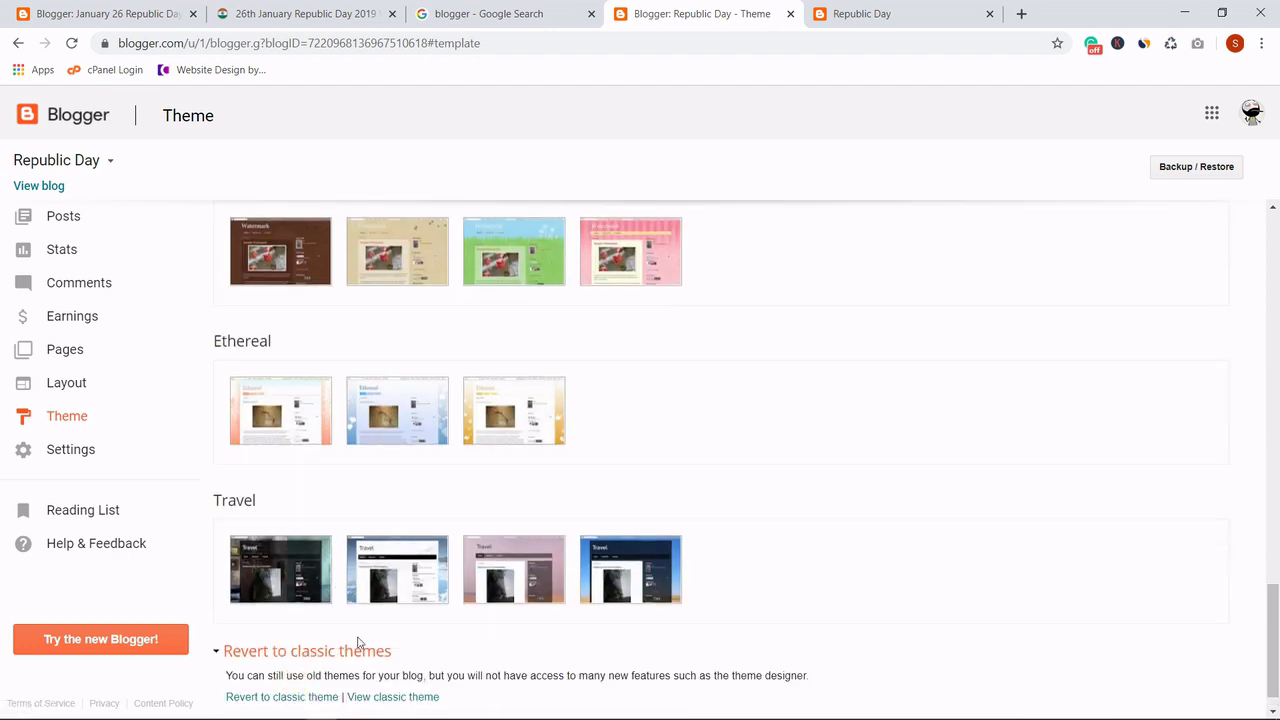
pyautogui.click(309, 698)
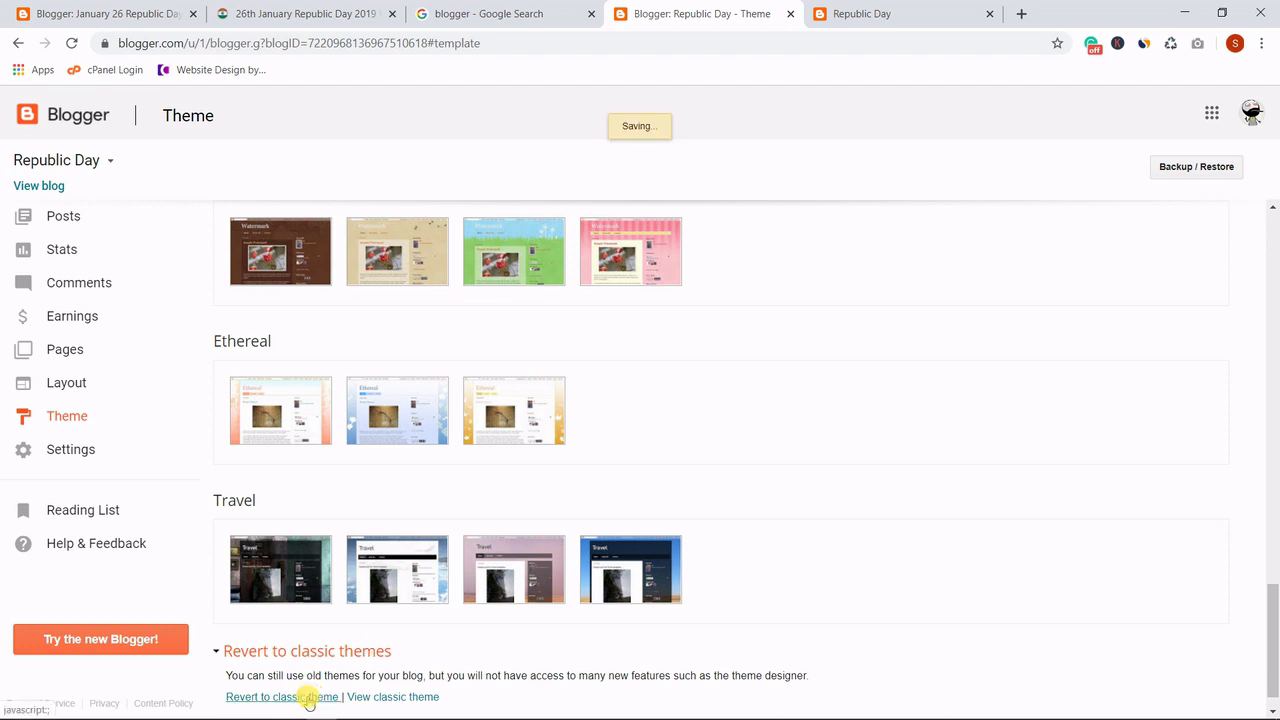
# Replace the entire classic theme HTML with the complete greeting-site code from the untitled Notepad file and save the theme.
pyautogui.scroll(-3, 370, 570)
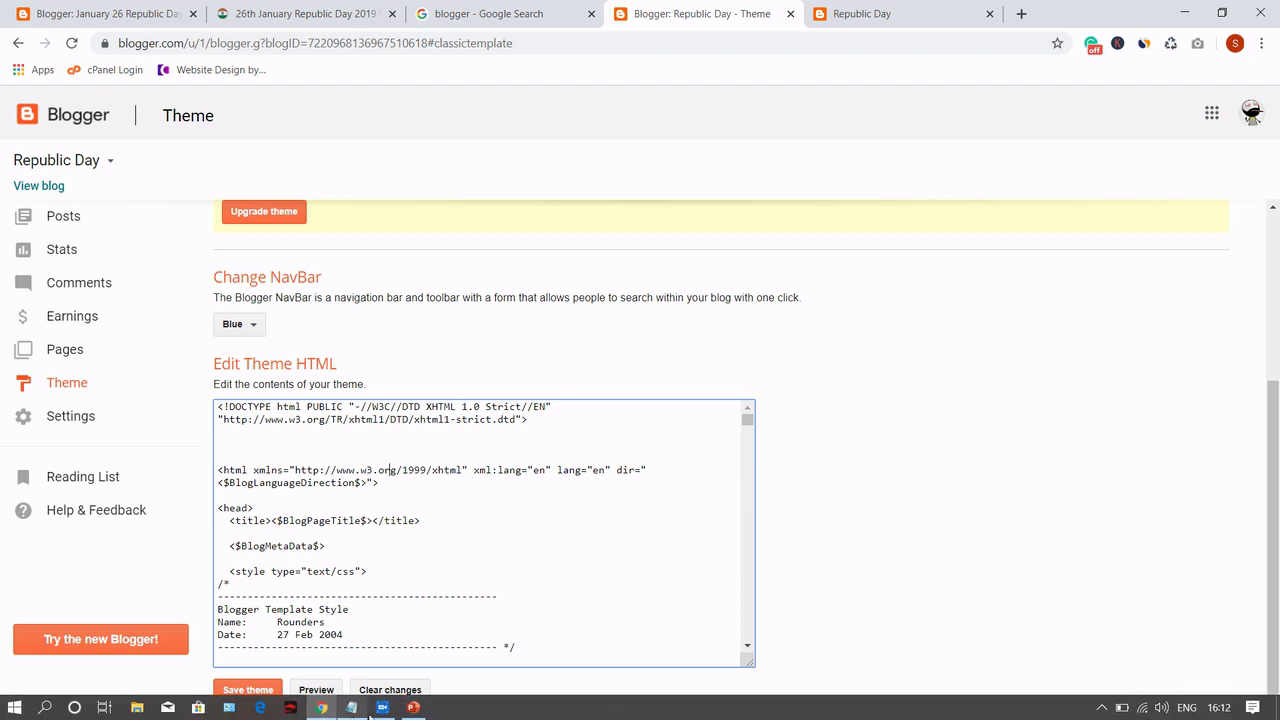
pyautogui.click(350, 707)
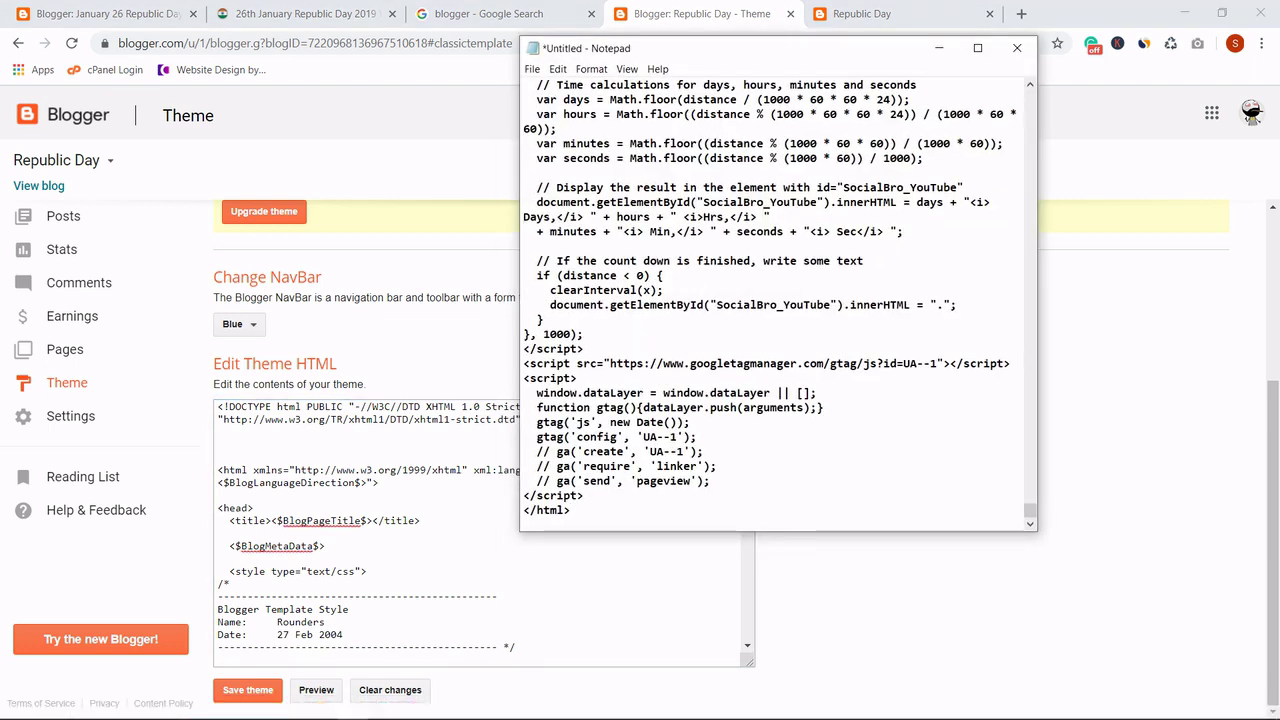
pyautogui.hotkey('ctrl', 'a')
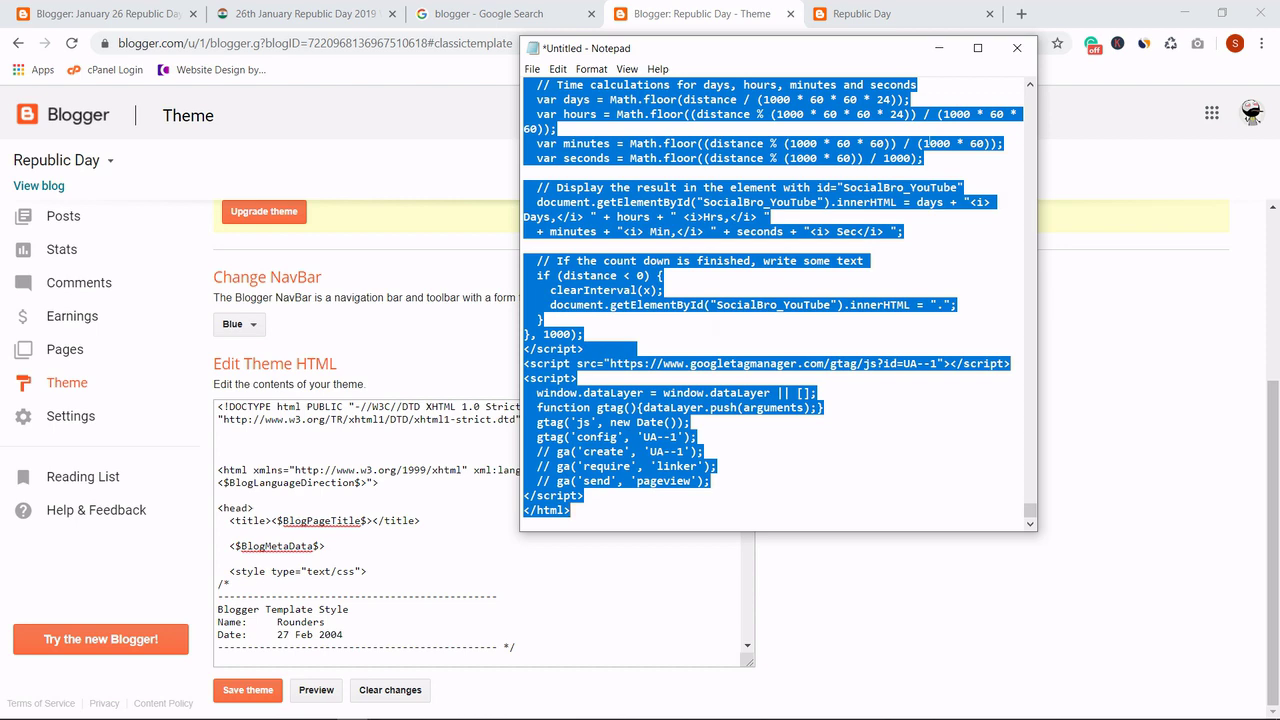
pyautogui.click(434, 408)
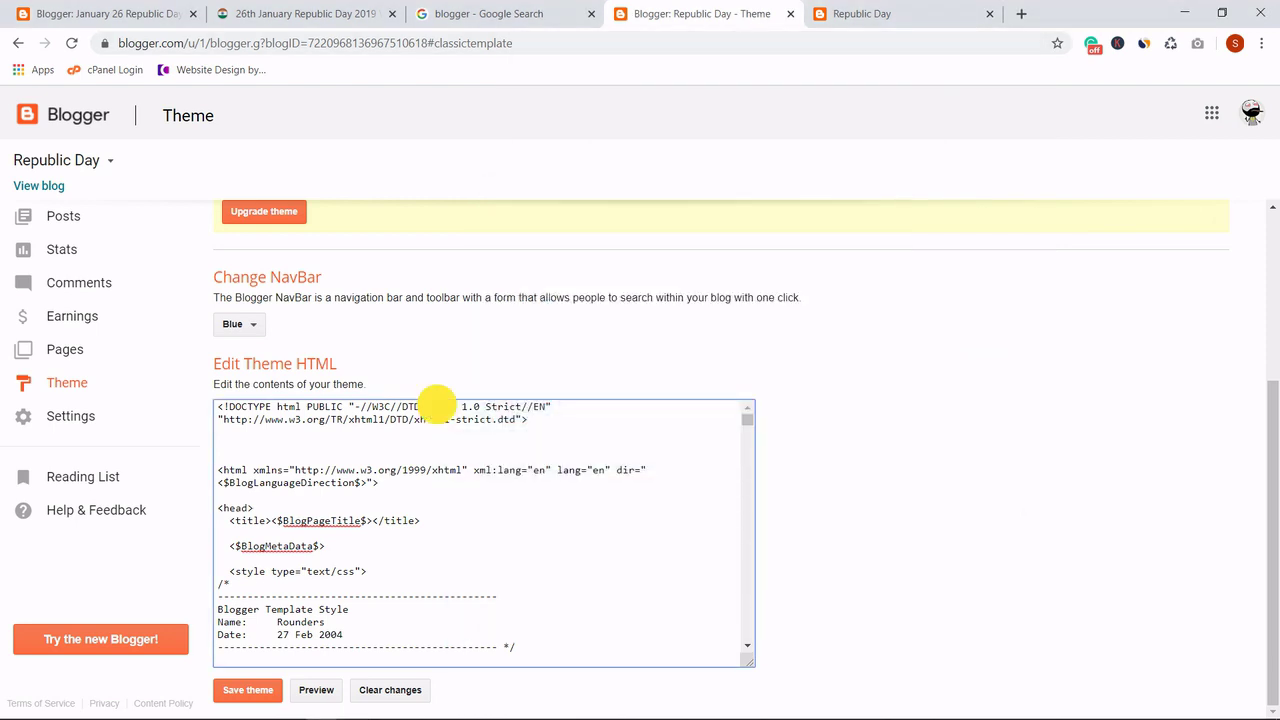
pyautogui.hotkey('ctrl', 'a')
pyautogui.hotkey('ctrl', 'v')
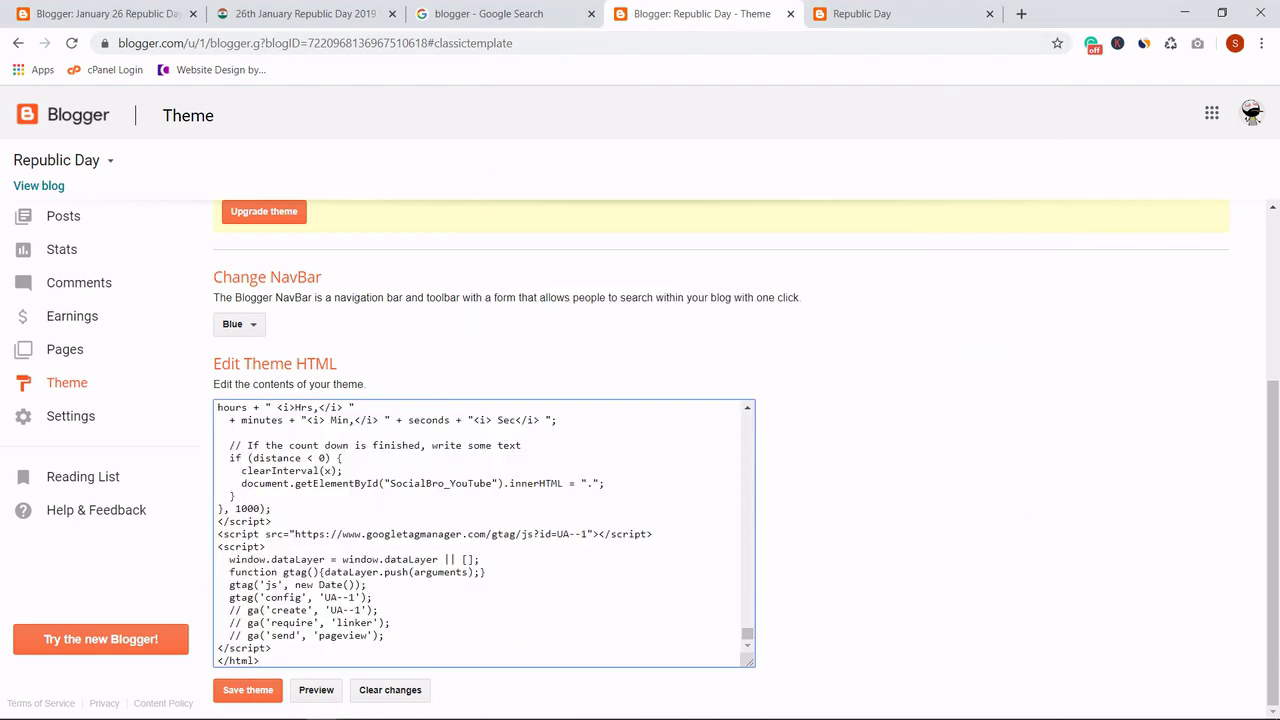
pyautogui.click(230, 698)
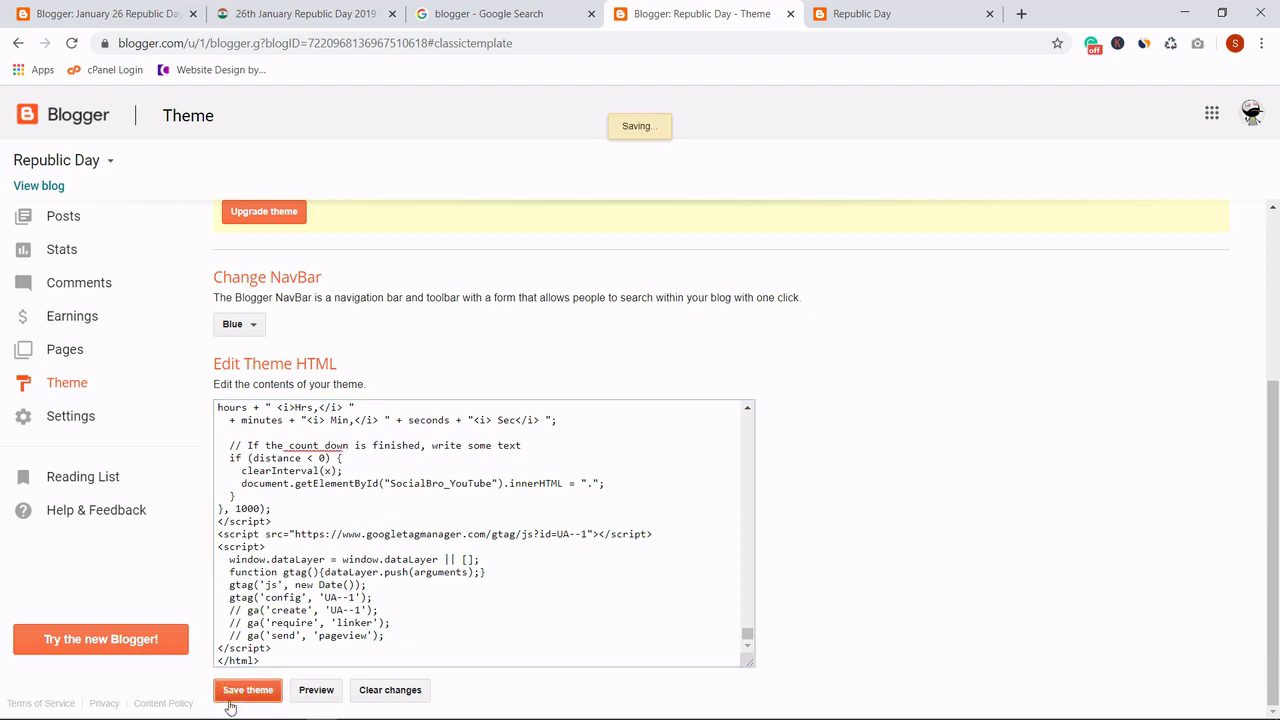
# View the public page of 26januay.blogspot.com and check its Republic Day greeting content from start to end.
pyautogui.click(52, 188)
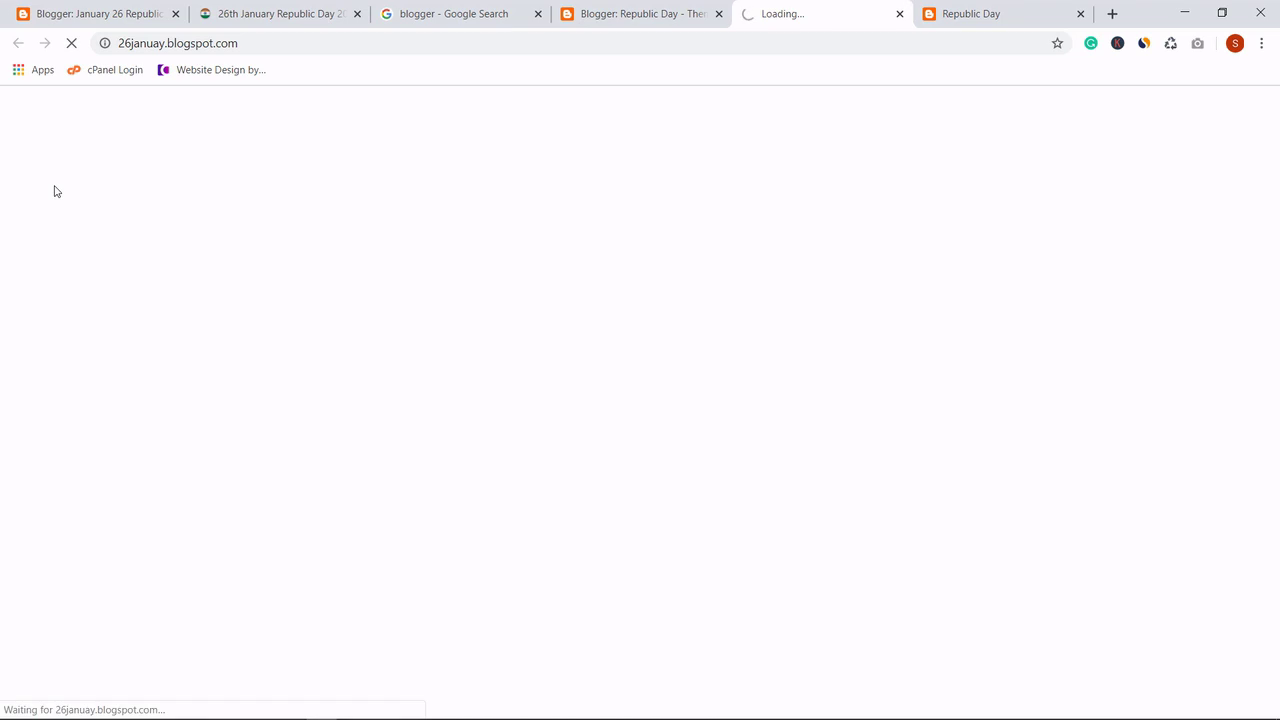
pyautogui.scroll(-5, 517, 343)
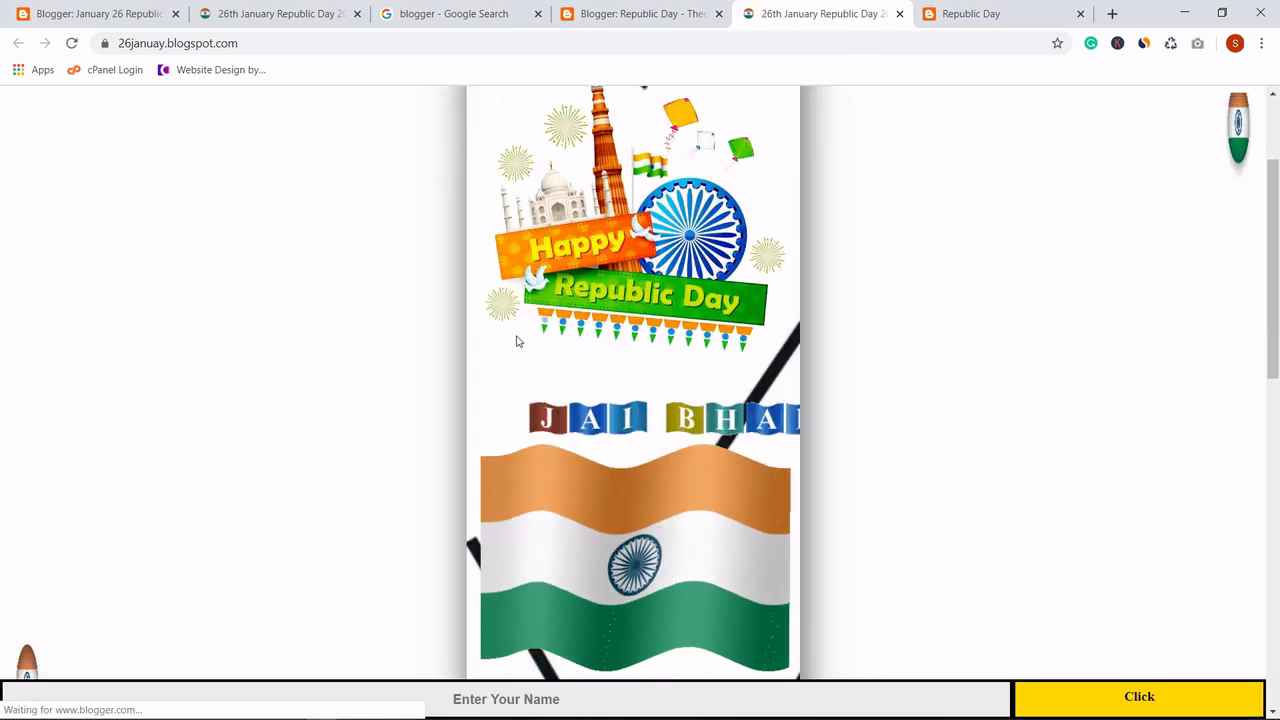
pyautogui.scroll(-6, 517, 342)
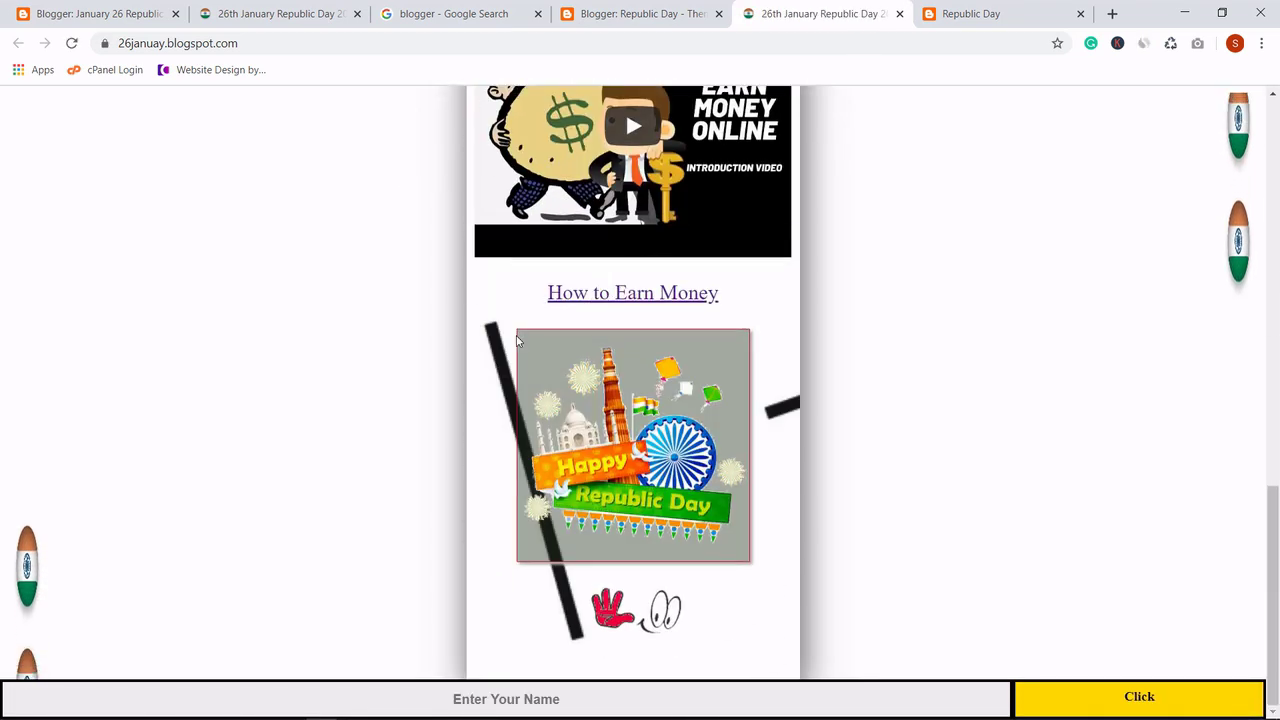
pyautogui.scroll(10, 517, 342)
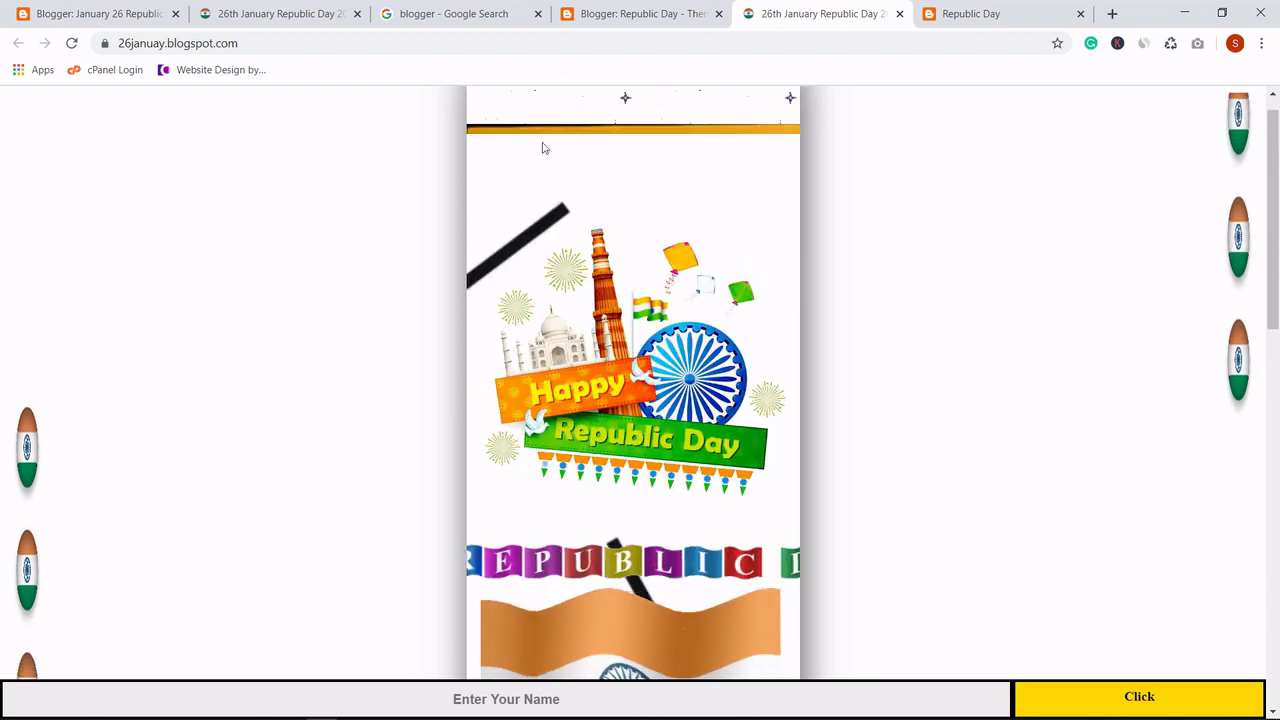
# Search the theme HTML for "20rep" to locate the sample blog address in the og:url meta tag.
pyautogui.click(656, 6)
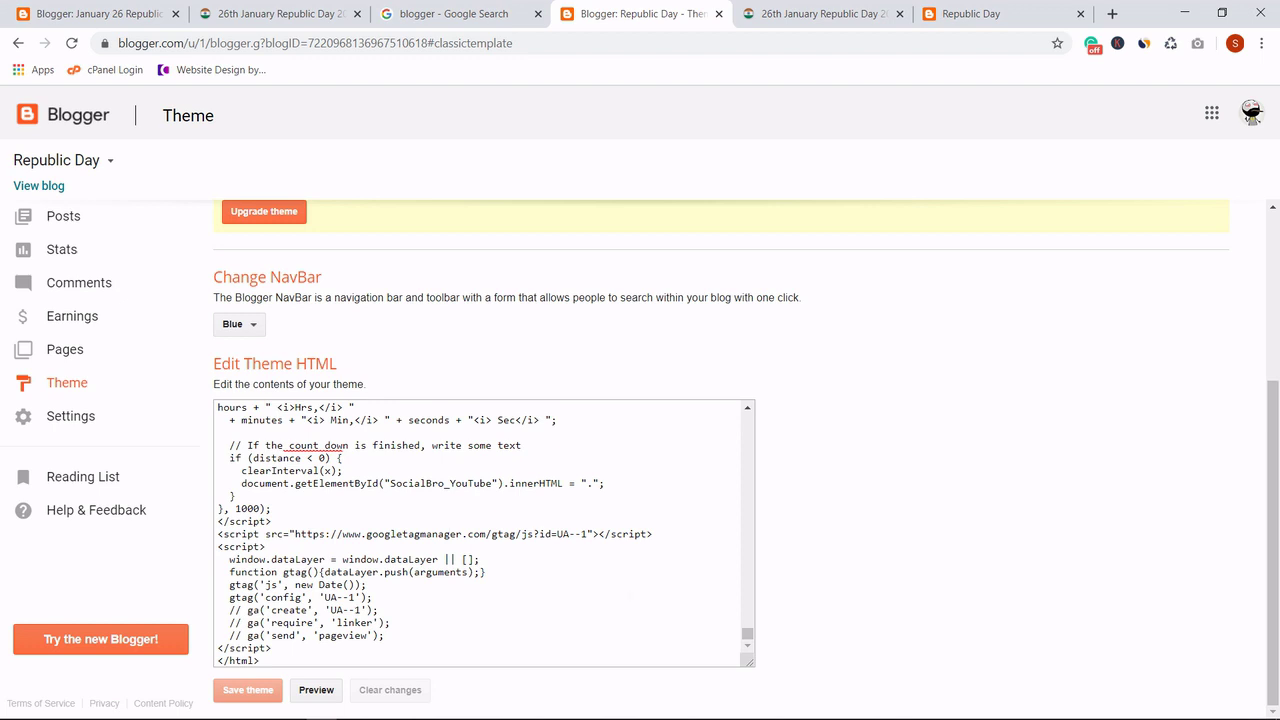
pyautogui.scroll(2, 484, 533)
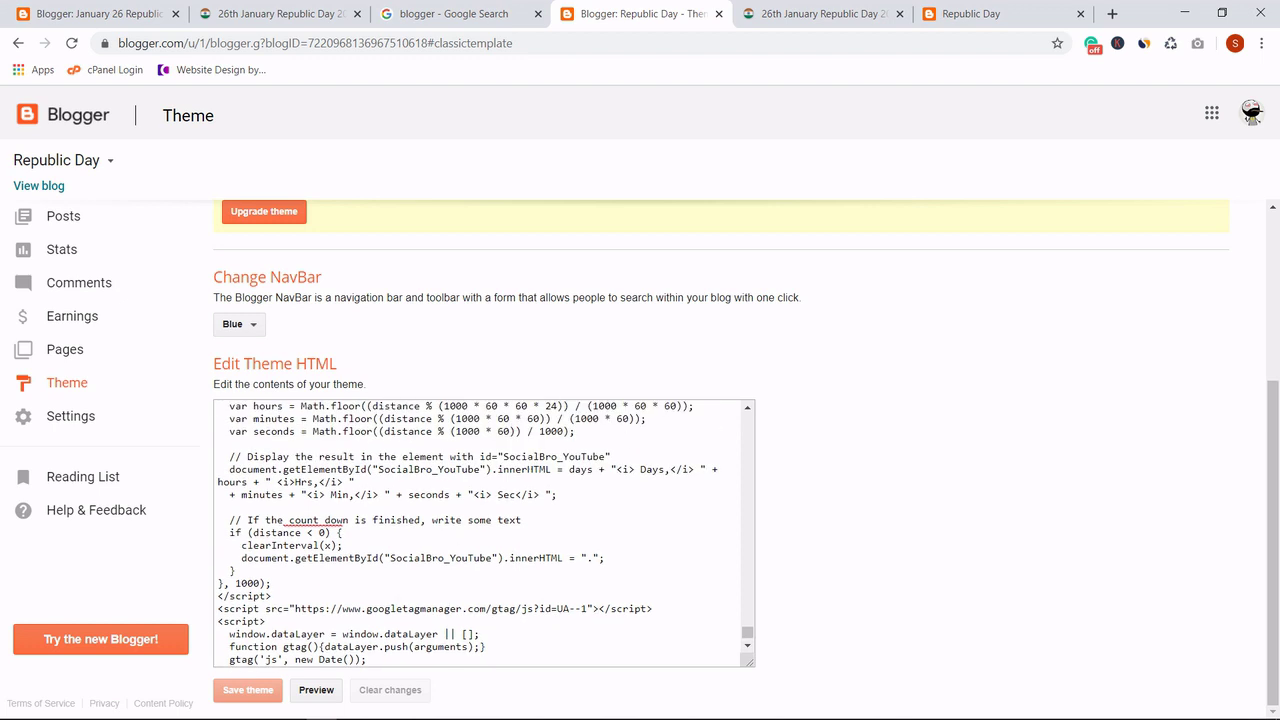
pyautogui.scroll(4, 484, 533)
pyautogui.scroll(-6, 484, 533)
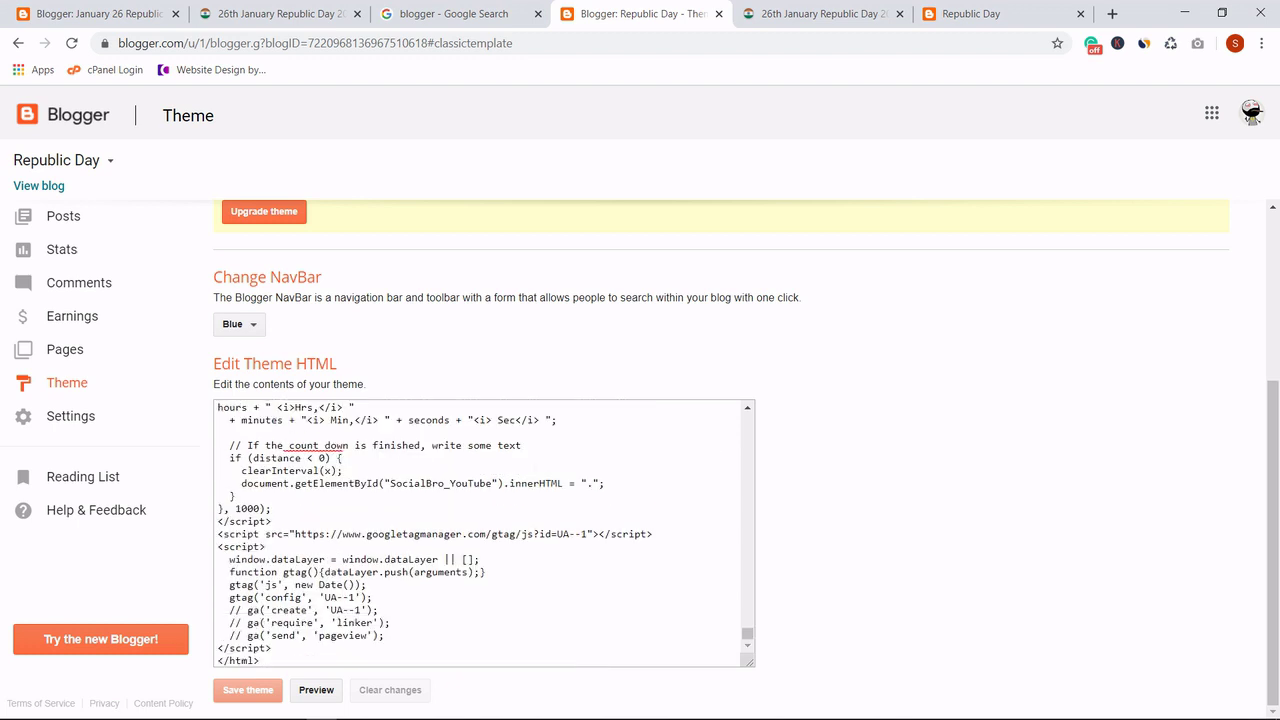
pyautogui.scroll(10, 484, 533)
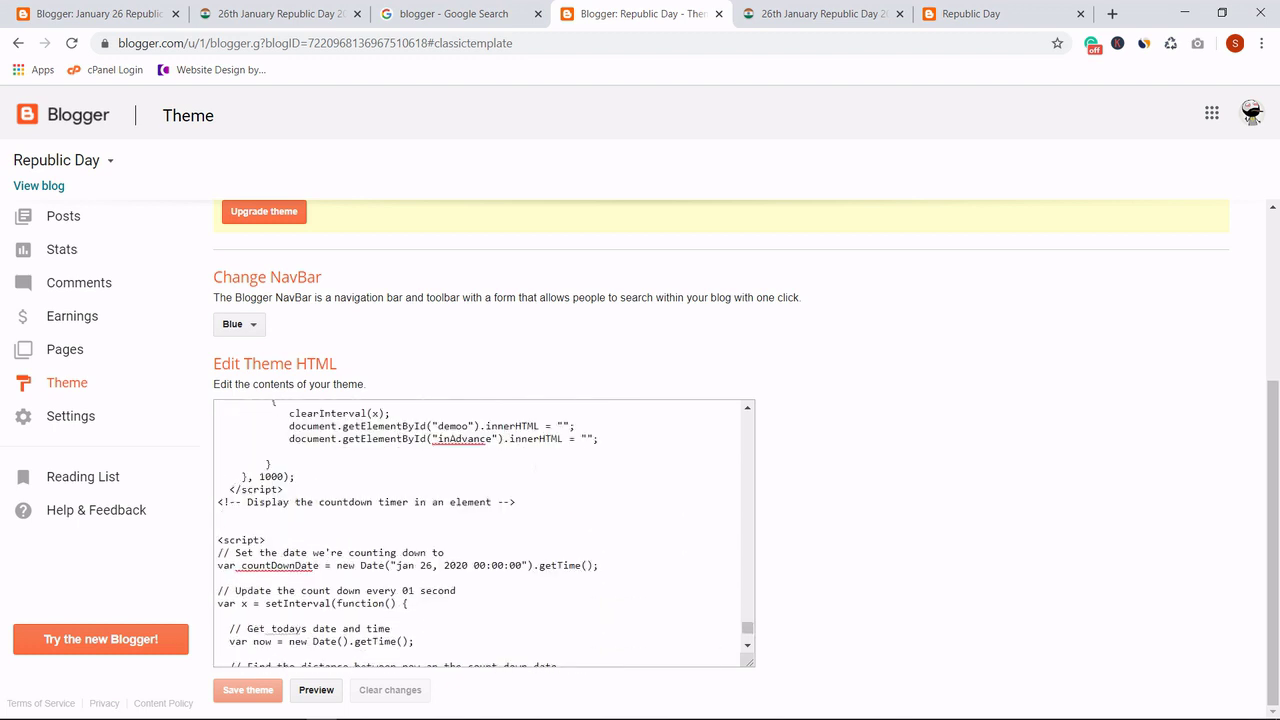
pyautogui.scroll(1, 484, 533)
pyautogui.hotkey('ctrl', 'f')
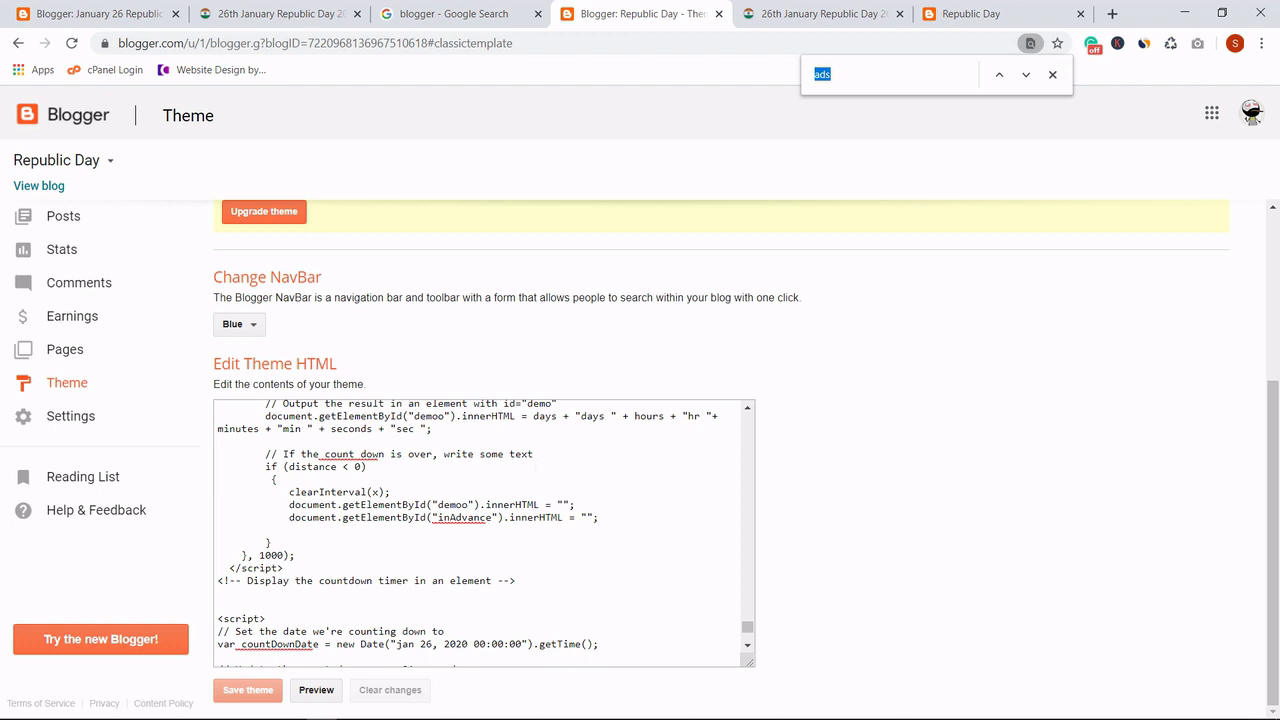
pyautogui.write('20')
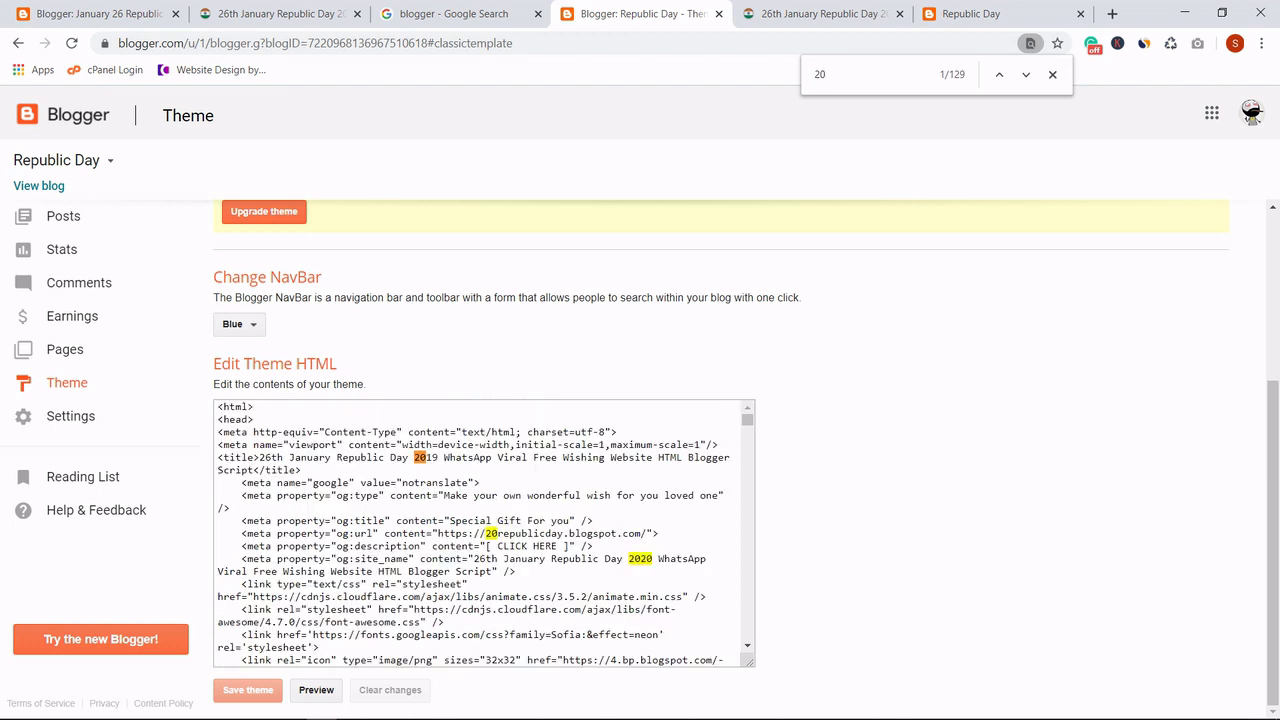
pyautogui.write('rep')
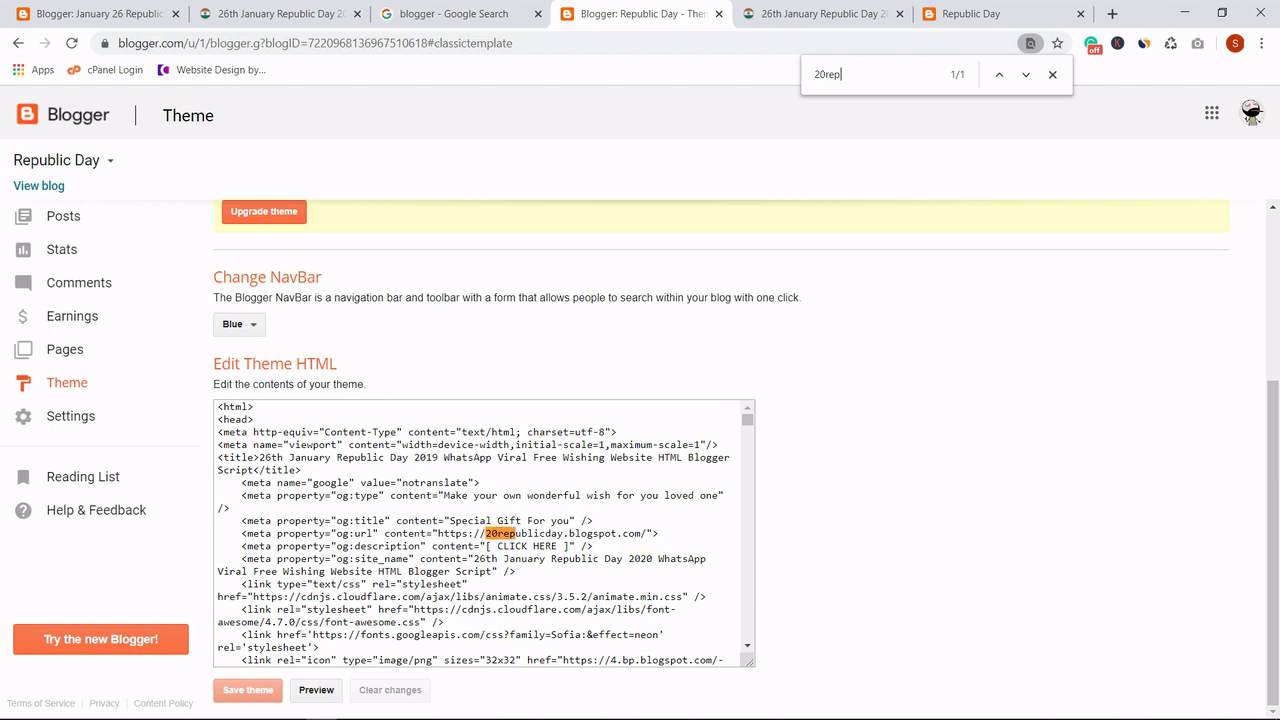
pyautogui.moveTo(648, 533); pyautogui.dragTo(438, 533)
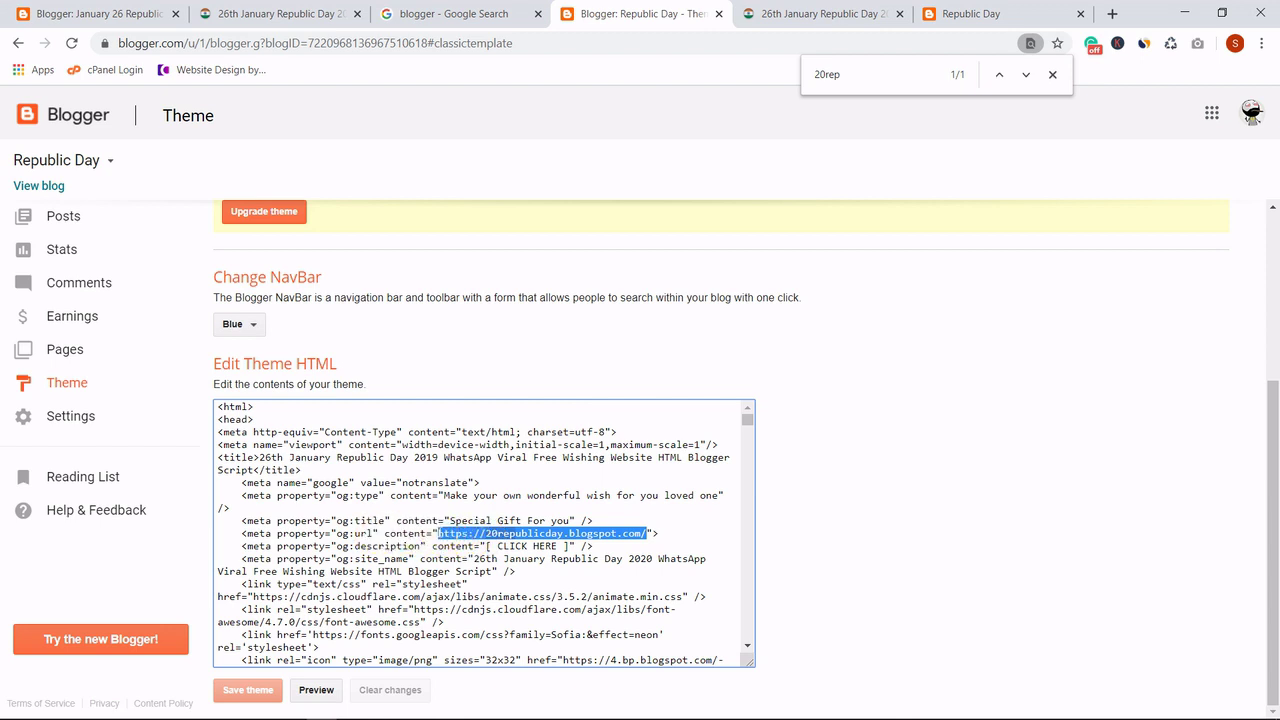
pyautogui.click(820, 14)
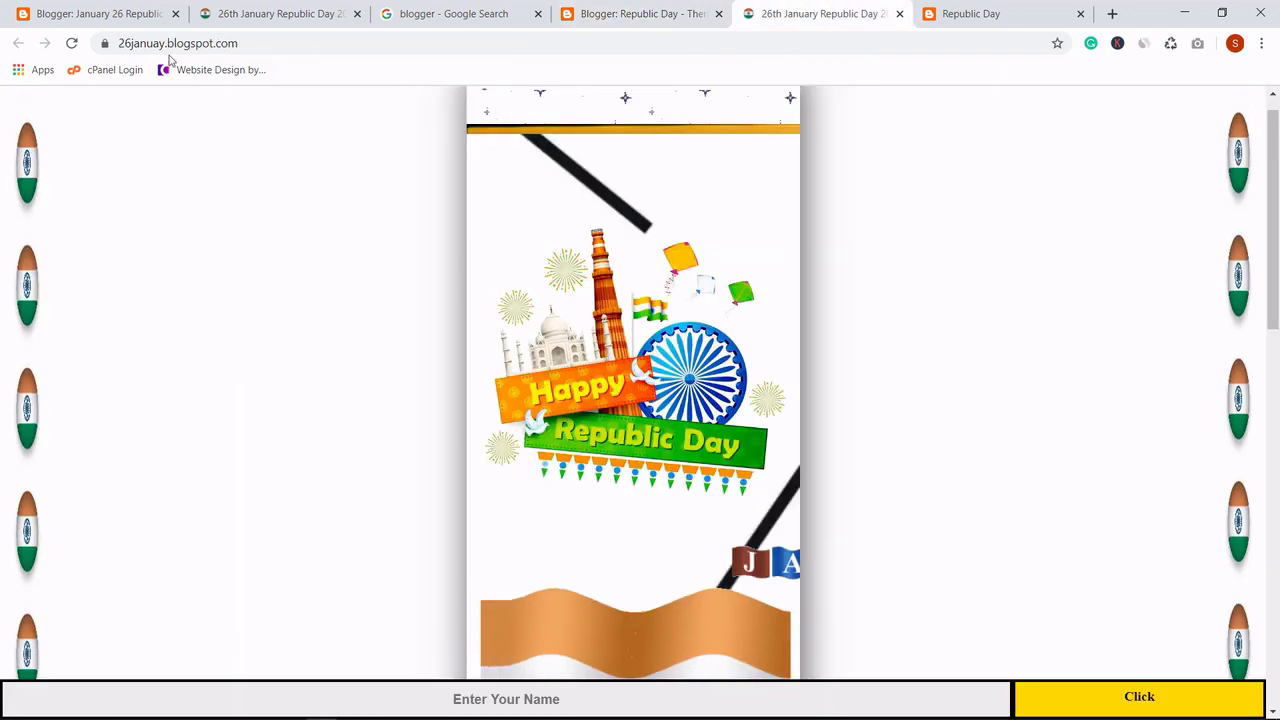
pyautogui.click(237, 40)
pyautogui.hotkey('ctrl', 'c')
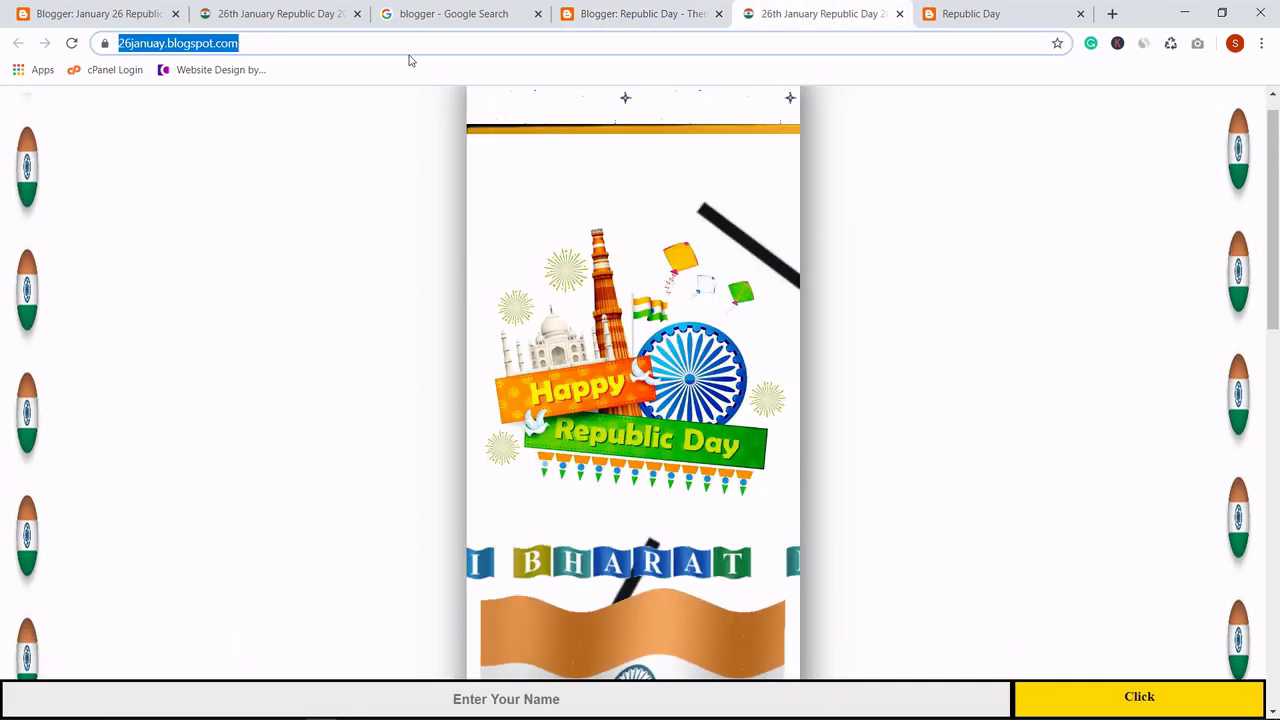
pyautogui.click(570, 10)
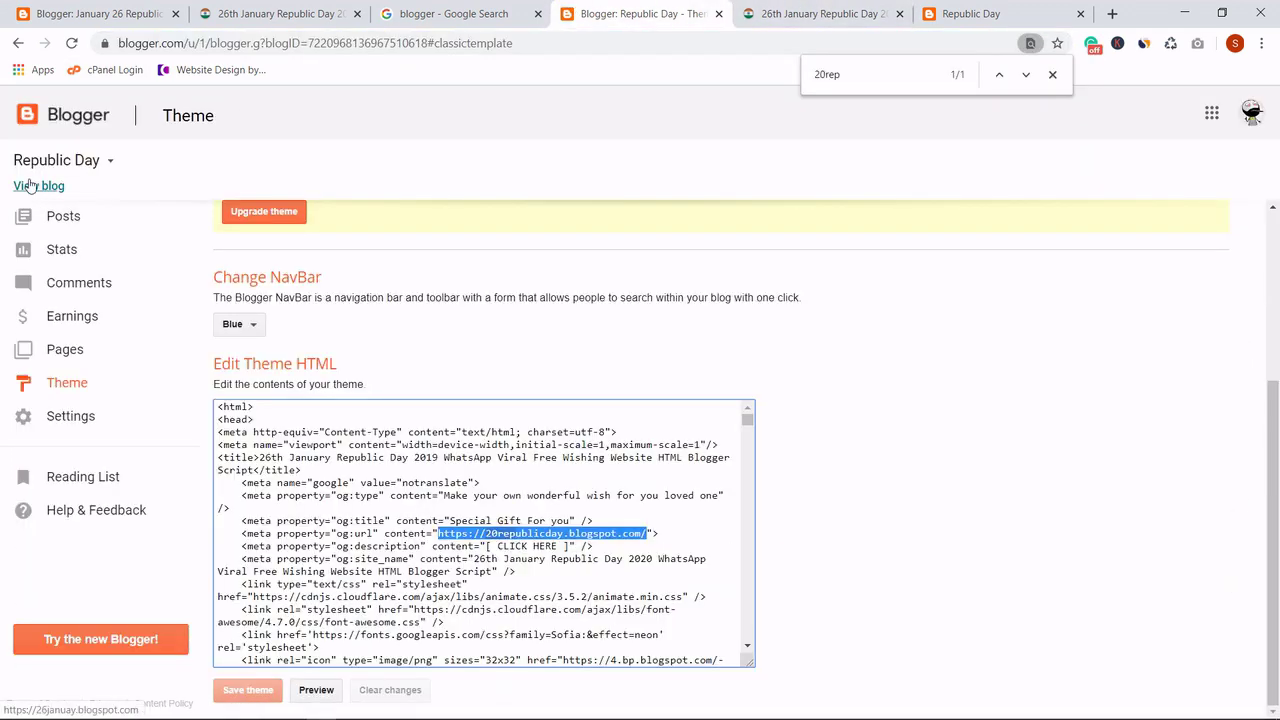
pyautogui.click(800, 12)
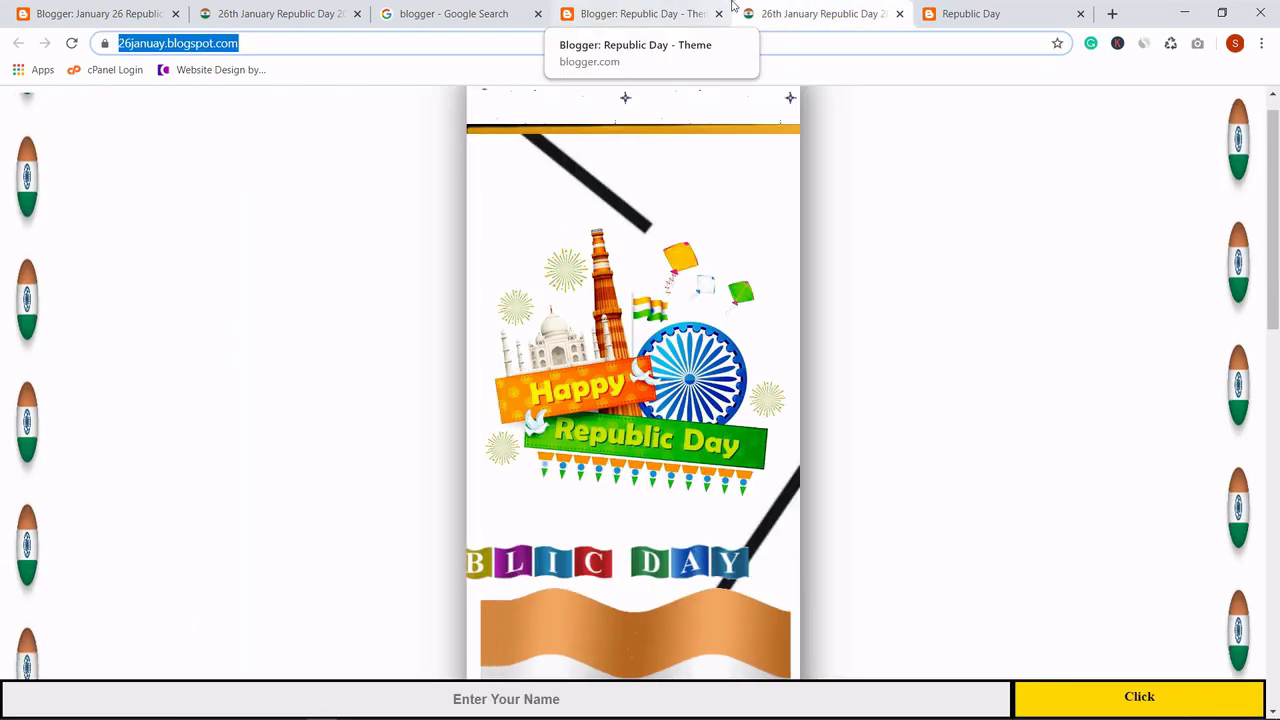
pyautogui.click(700, 12)
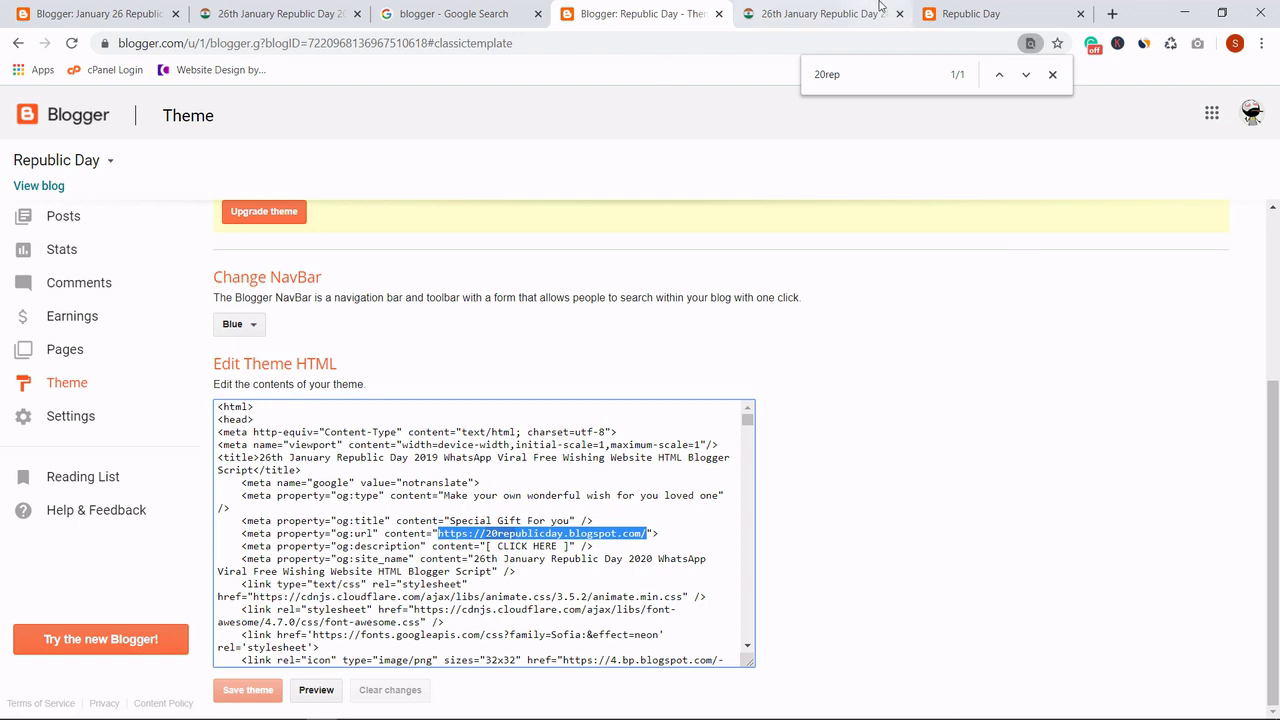
pyautogui.click(818, 13)
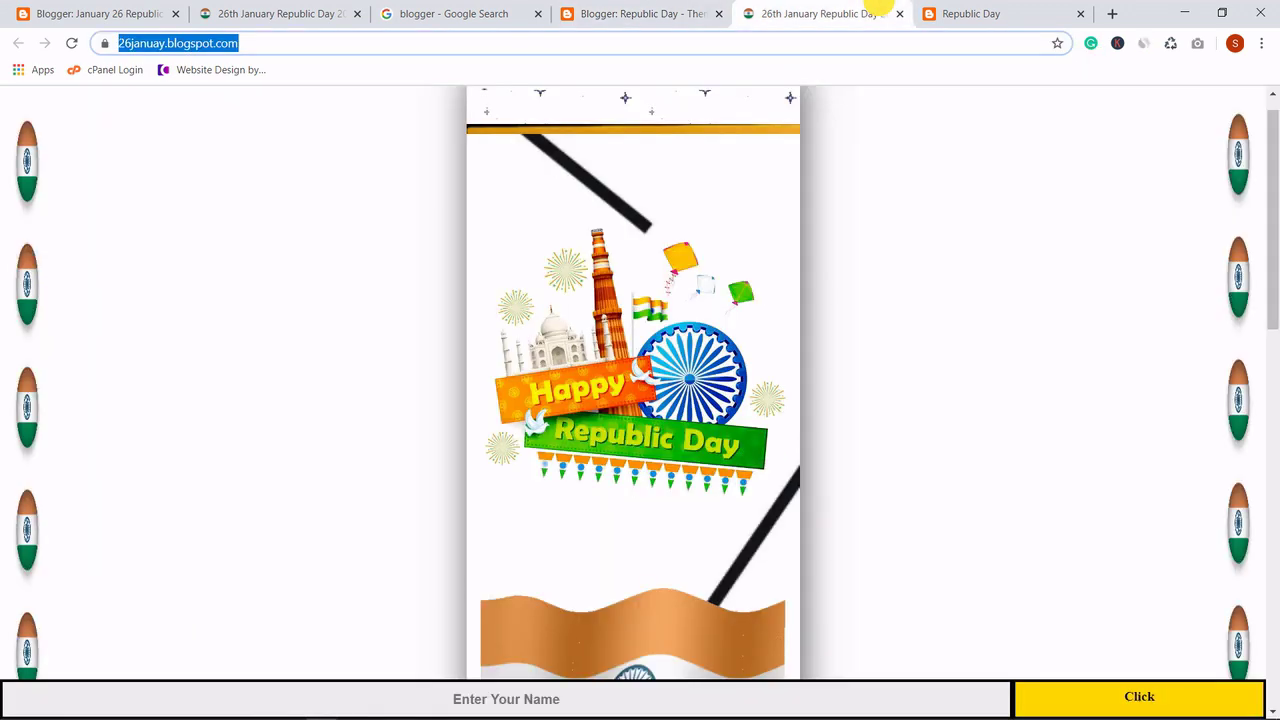
pyautogui.click(606, 11)
pyautogui.hotkey('ctrl', 'v')
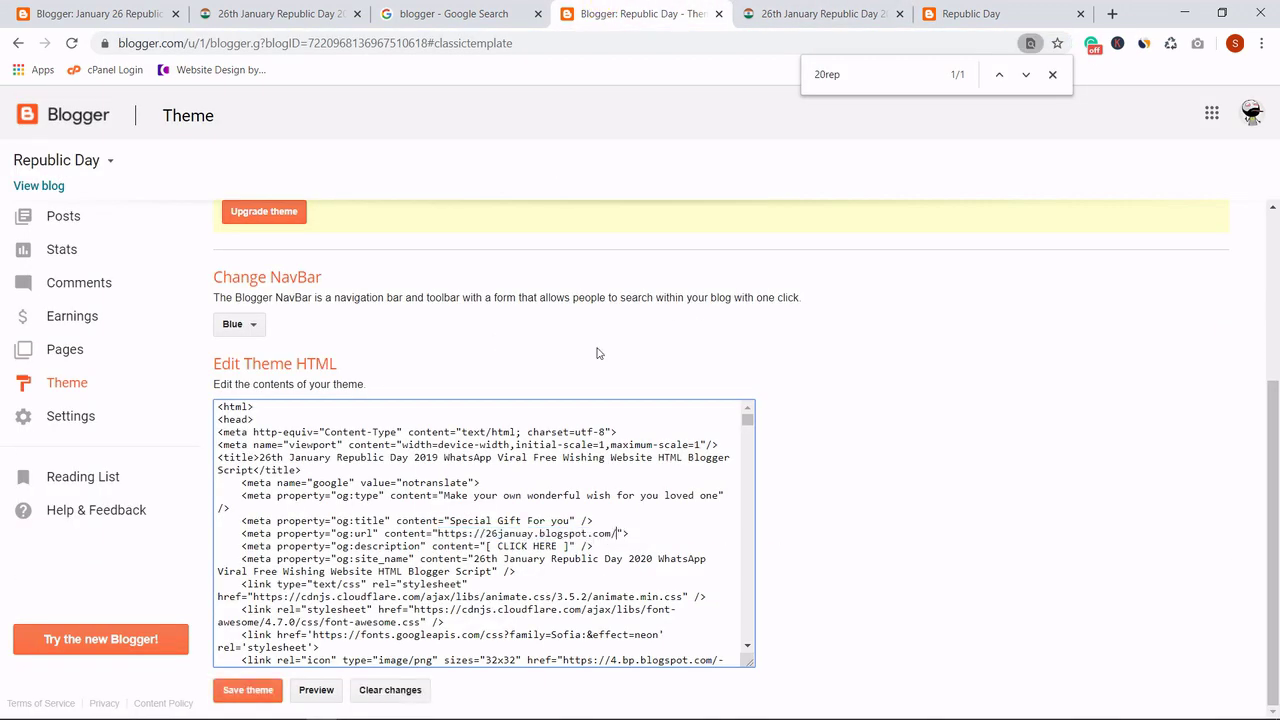
# Examine the rest of the theme HTML down to the final countdown script and highlight its target date expression.
pyautogui.scroll(-5, 484, 533)
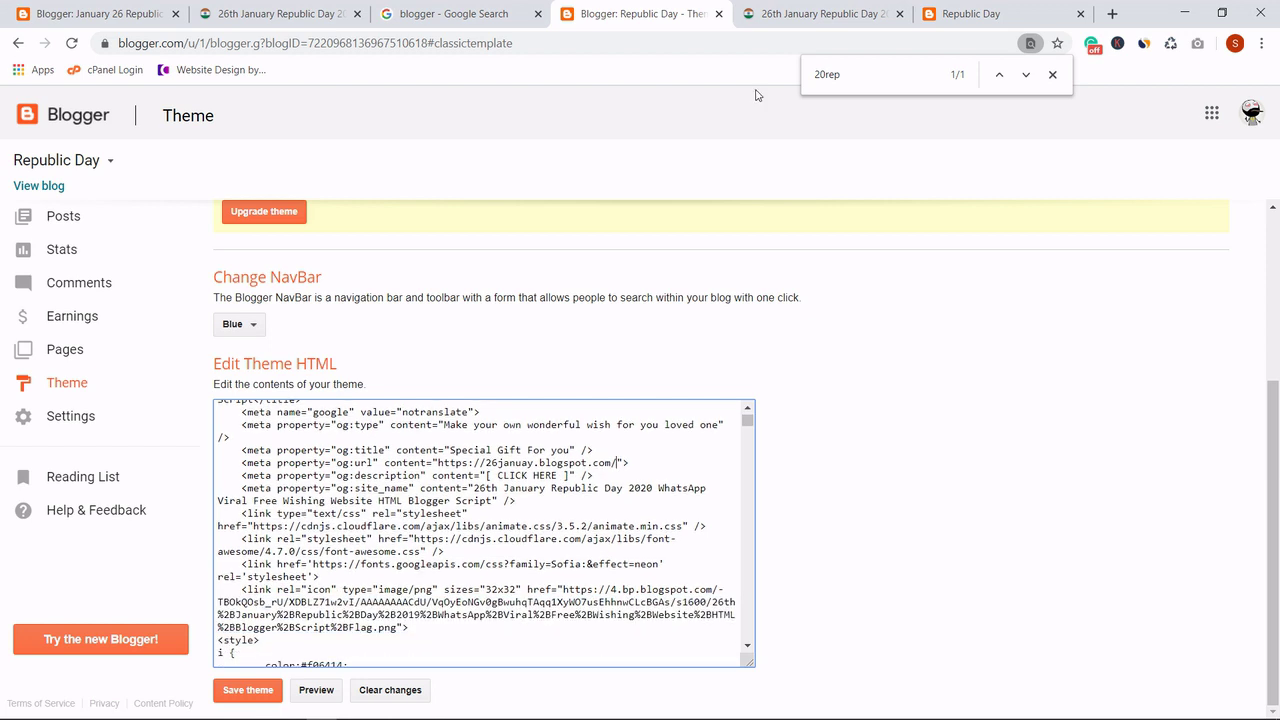
pyautogui.click(818, 13)
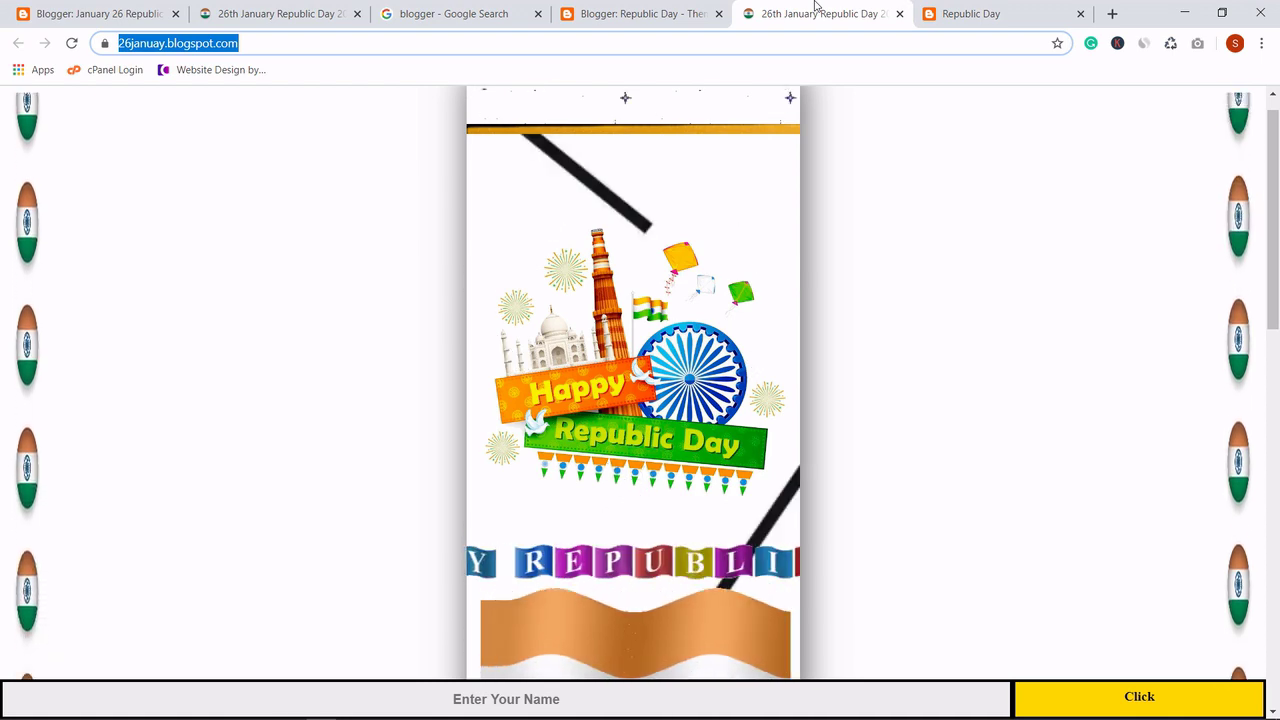
pyautogui.click(643, 13)
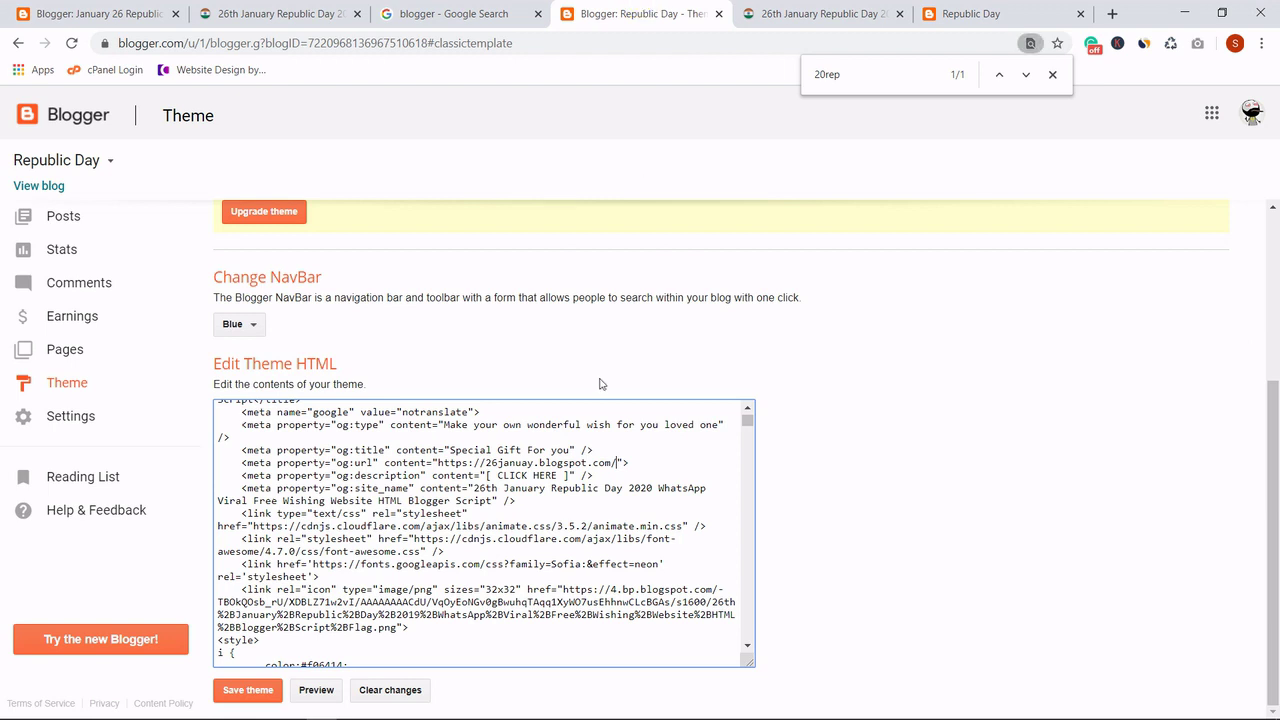
pyautogui.scroll(-2, 484, 533)
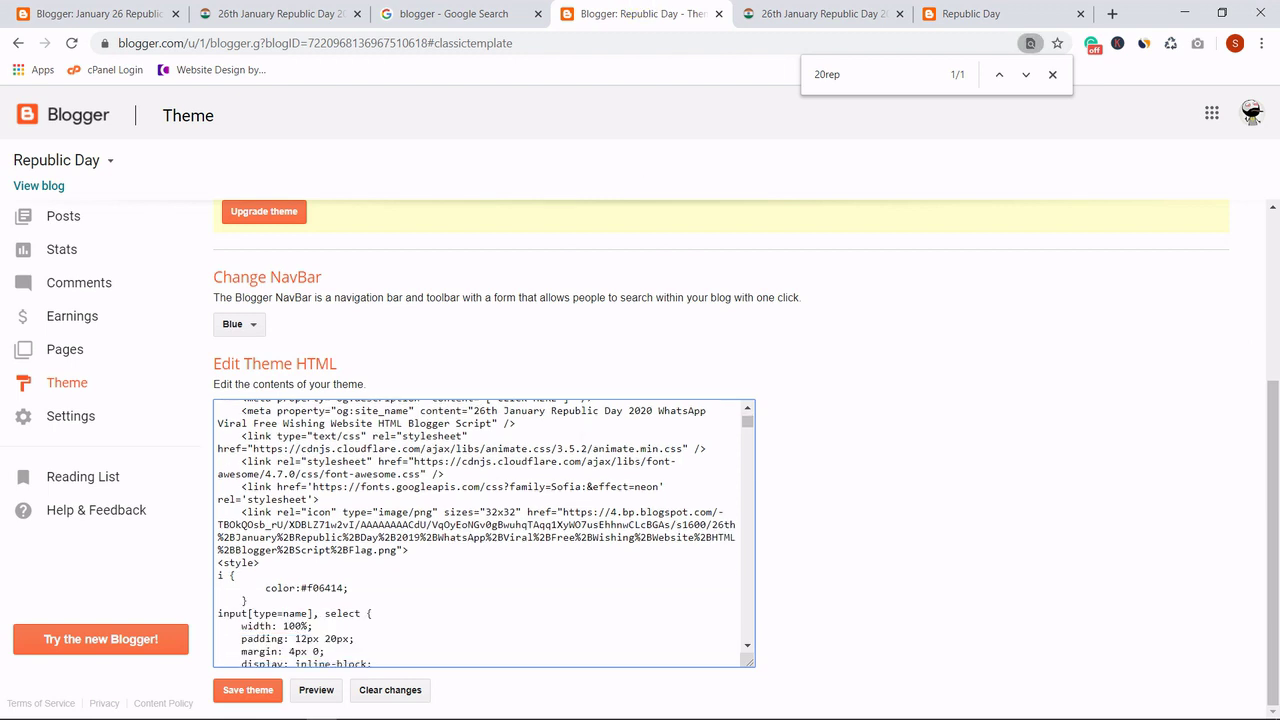
pyautogui.scroll(-10, 484, 533)
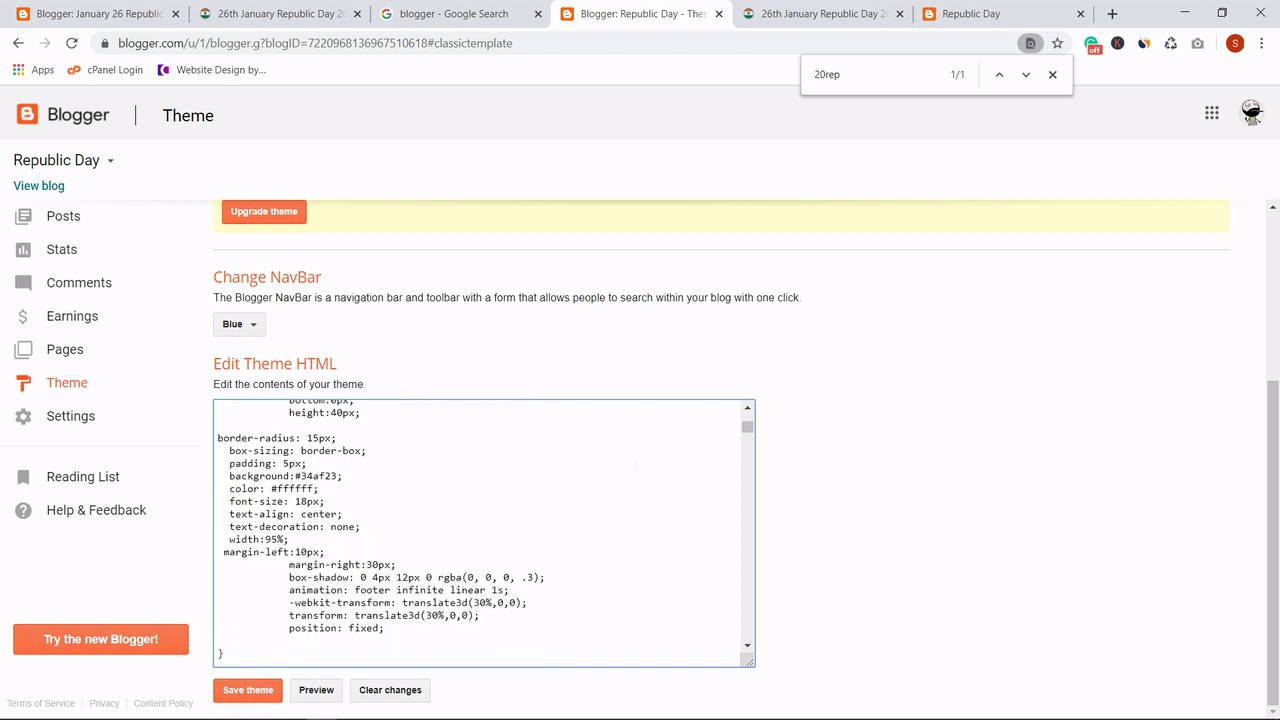
pyautogui.scroll(-4, 484, 533)
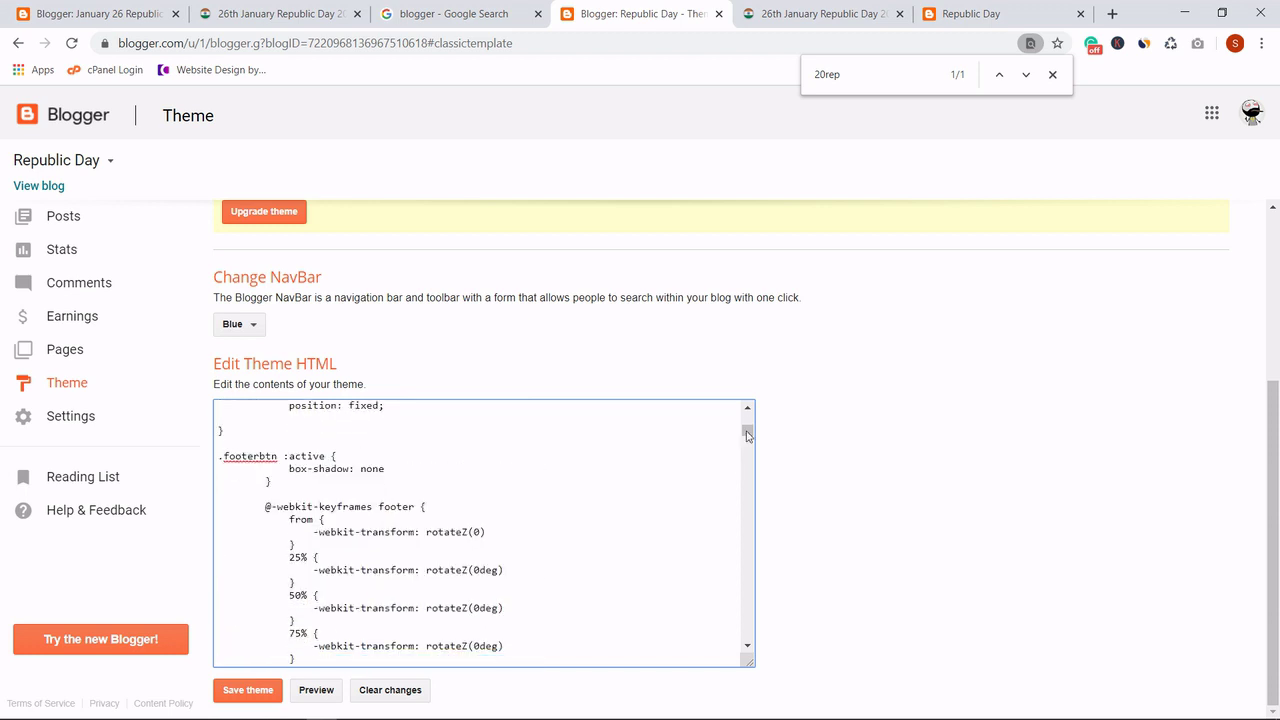
pyautogui.moveTo(752, 430); pyautogui.dragTo(749, 633)
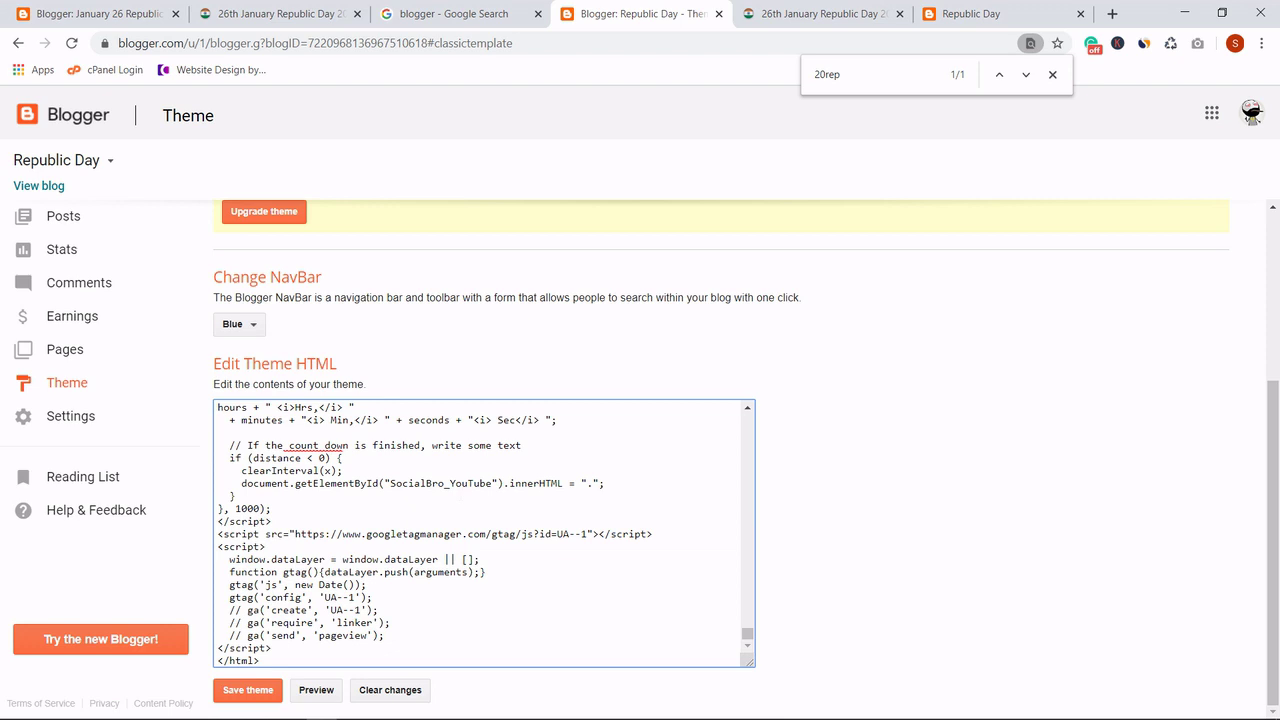
pyautogui.scroll(3, 484, 533)
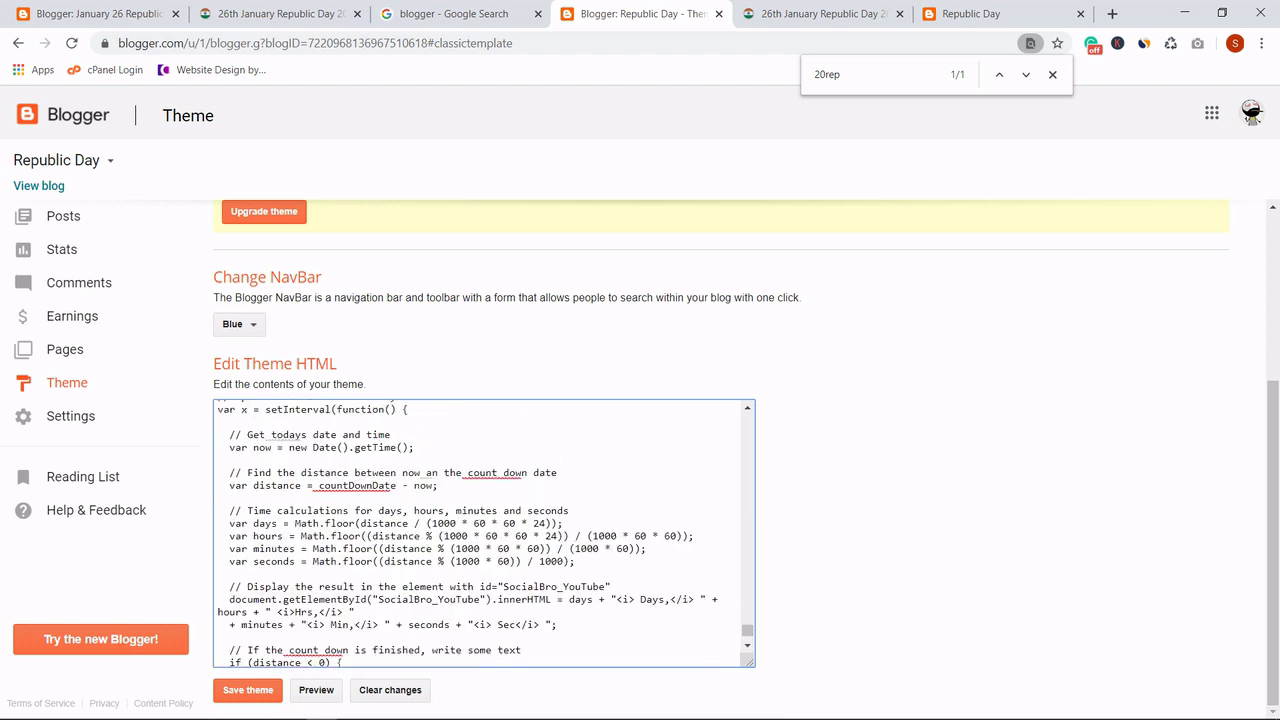
pyautogui.scroll(3, 484, 533)
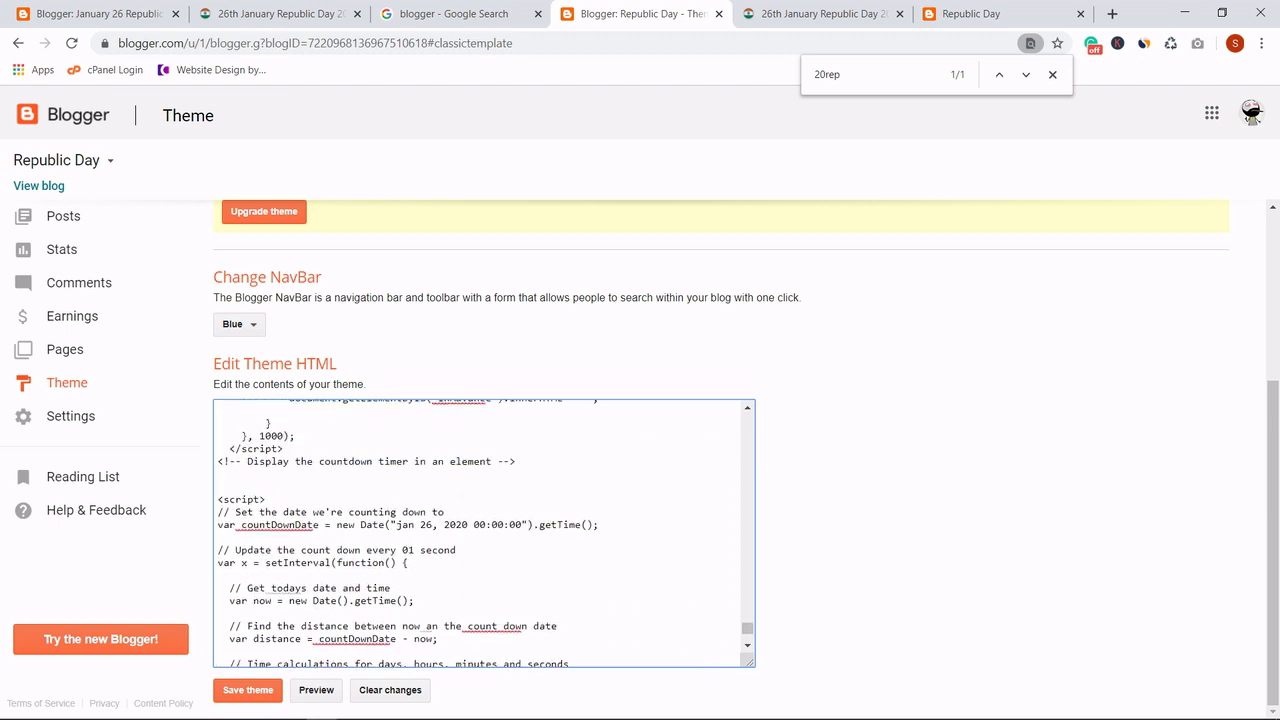
pyautogui.moveTo(372, 524); pyautogui.dragTo(600, 524)
# Reload the public blog page and look through its content down to the crossed flags image.
pyautogui.click(845, 10)
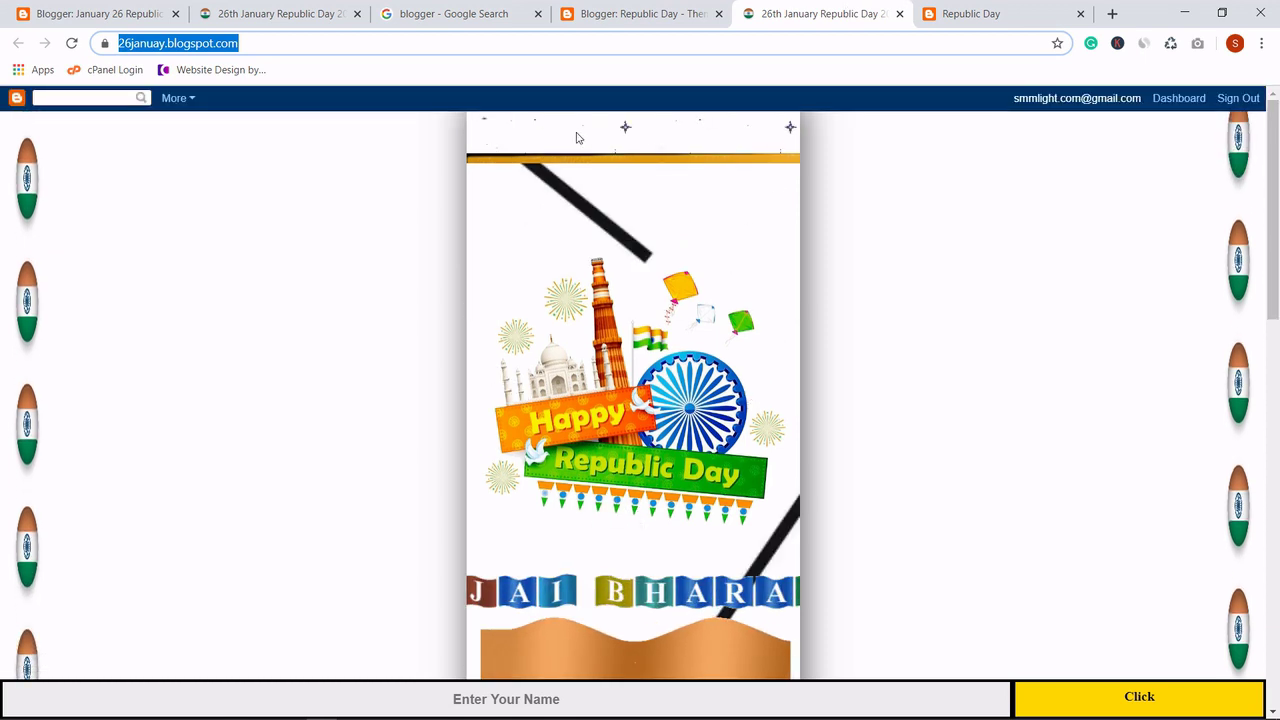
pyautogui.click(71, 43)
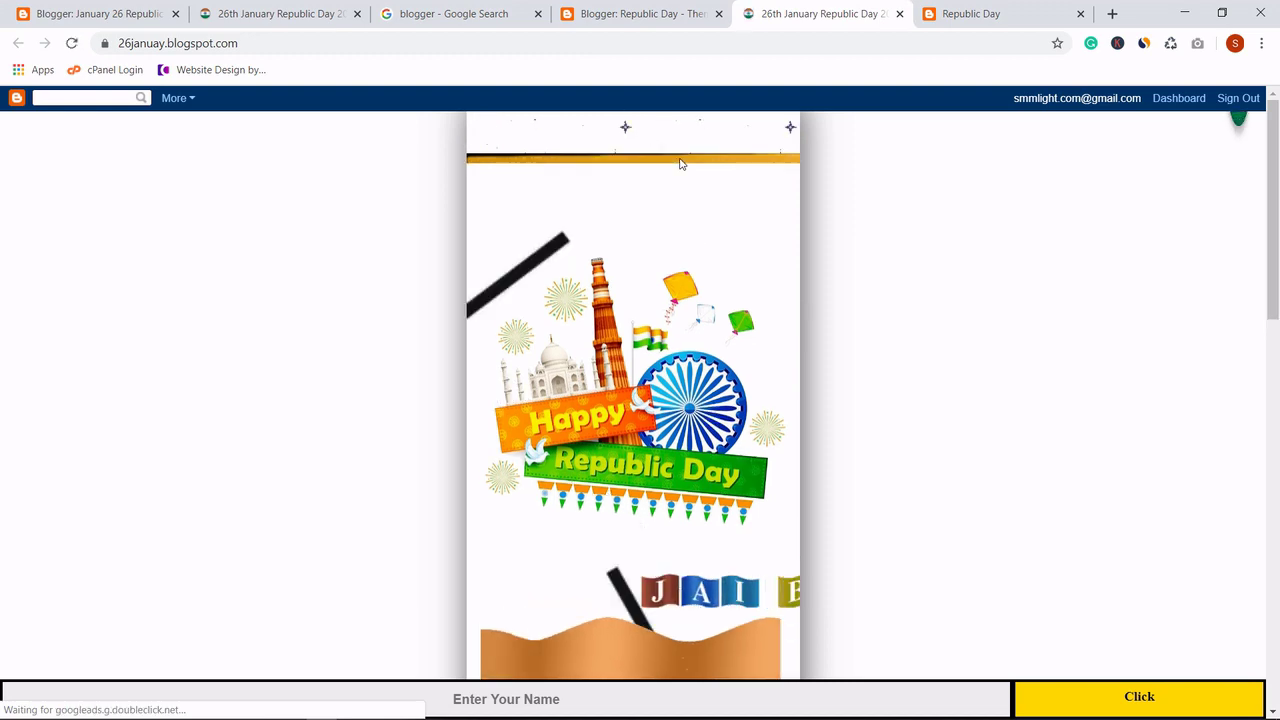
pyautogui.scroll(-5, 680, 164)
pyautogui.scroll(-5, 680, 164)
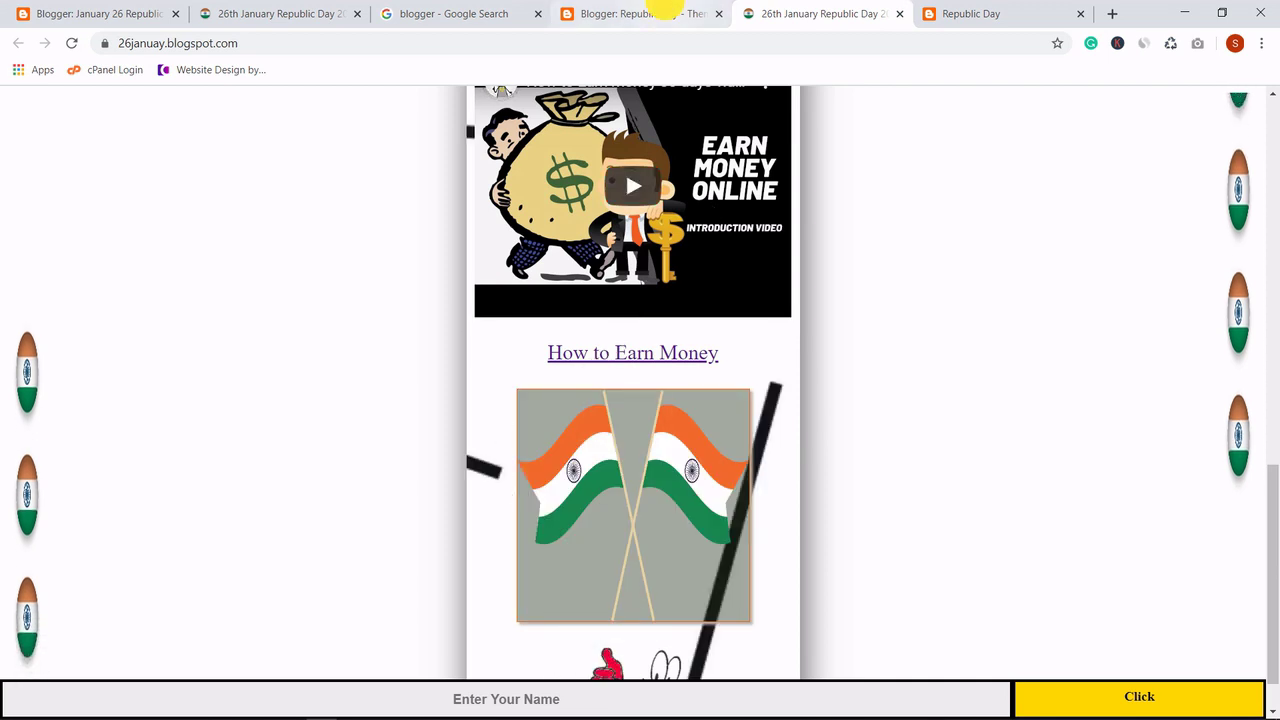
# Search the theme HTML for "adsense" and add an empty line directly below the Adsense -1 placeholder comment.
pyautogui.click(660, 12)
pyautogui.click(908, 80)
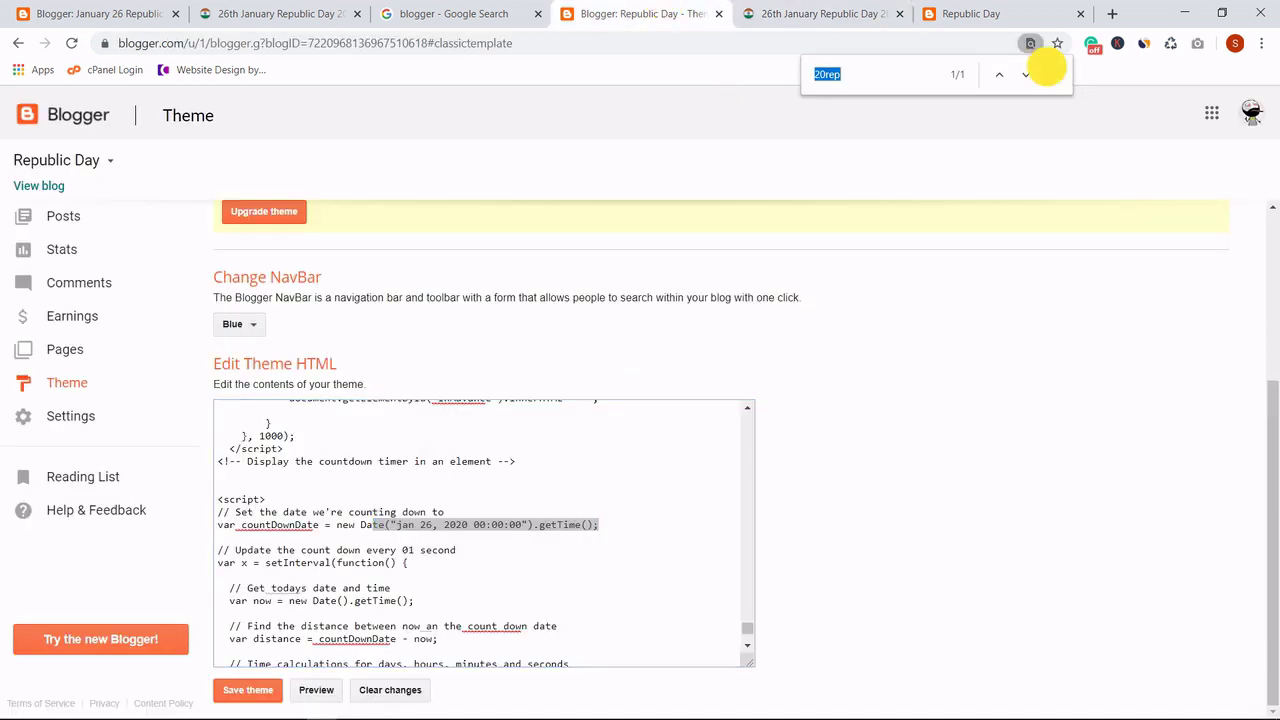
pyautogui.click(1053, 75)
pyautogui.hotkey('ctrl', 'f')
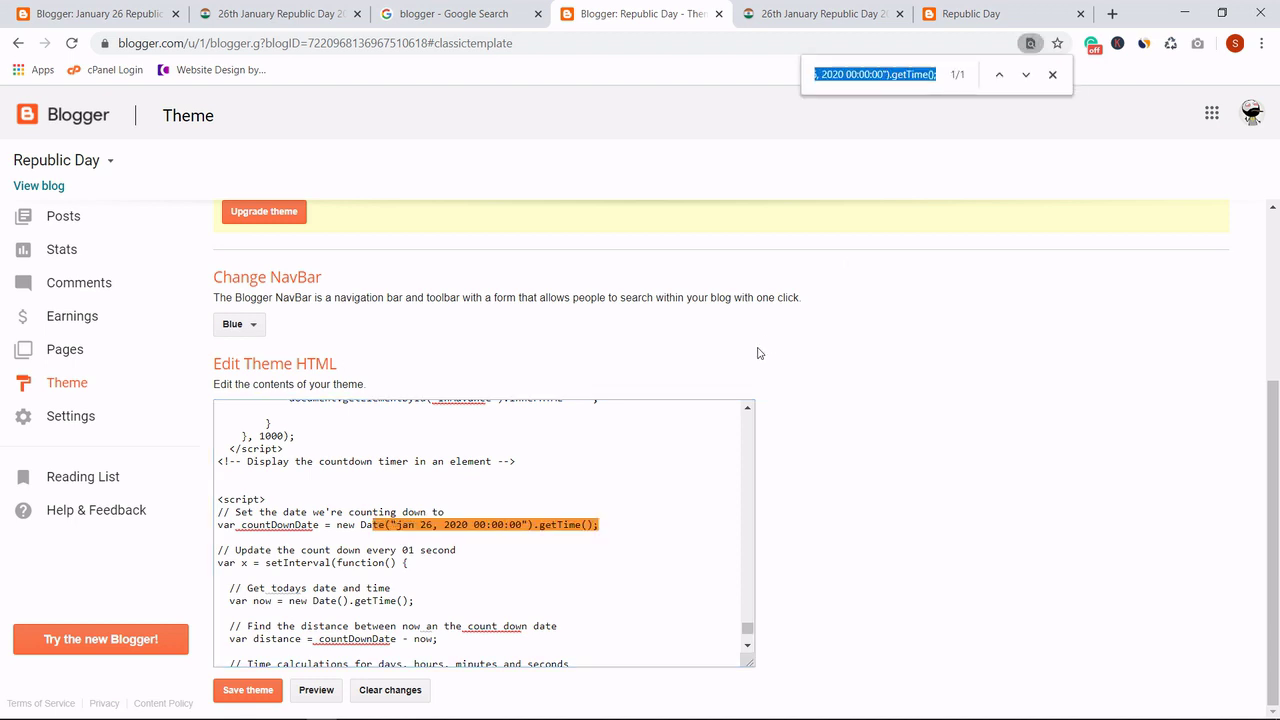
pyautogui.write('adsense')
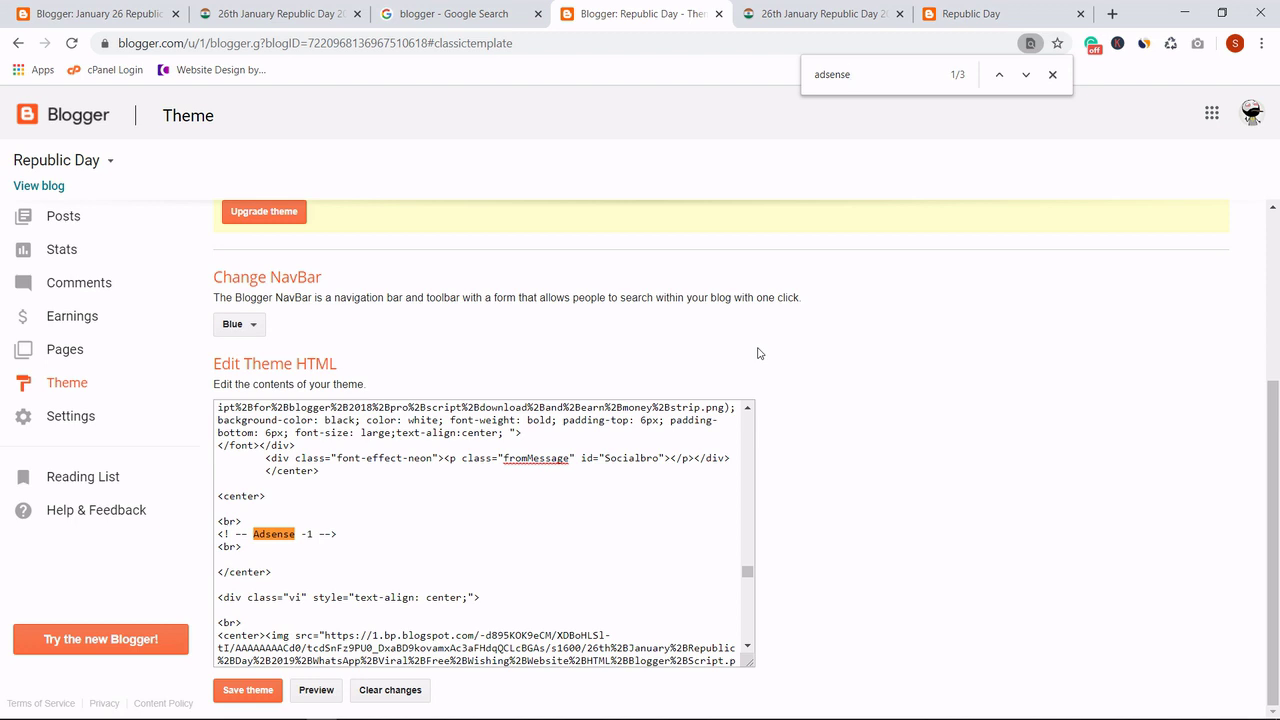
pyautogui.click(218, 559)
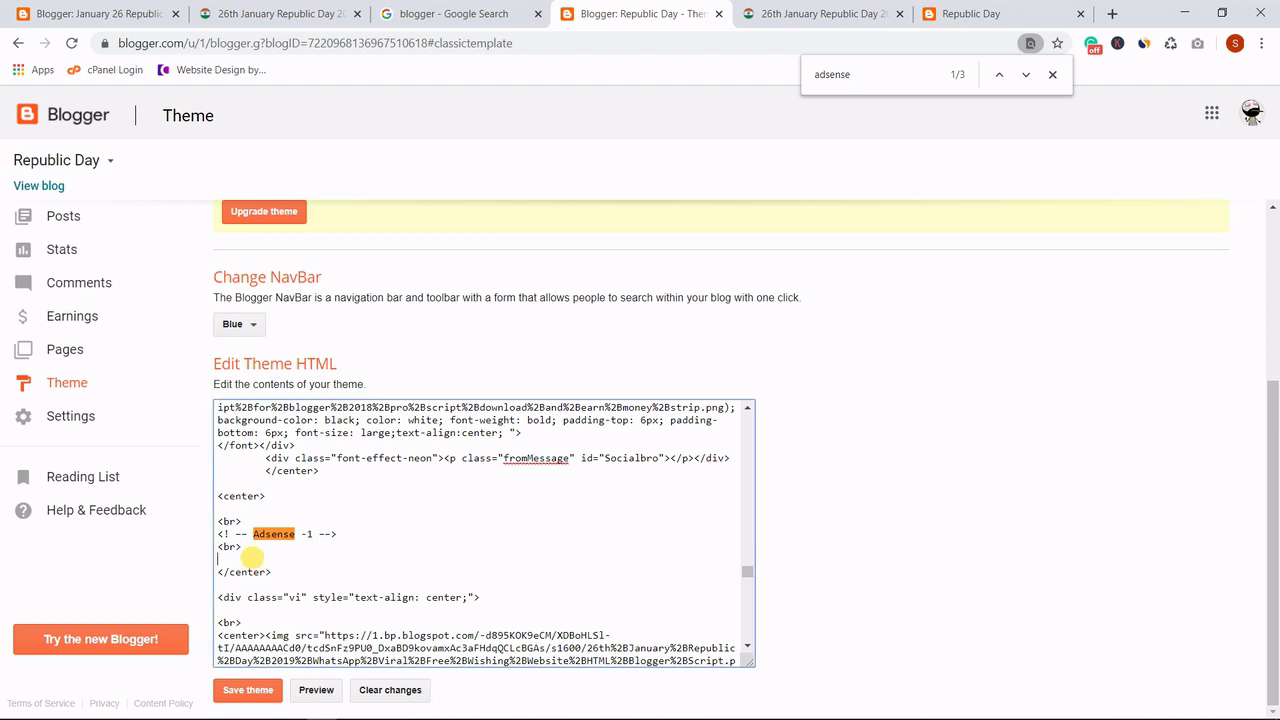
pyautogui.click(361, 531)
pyautogui.scroll(-2, 484, 533)
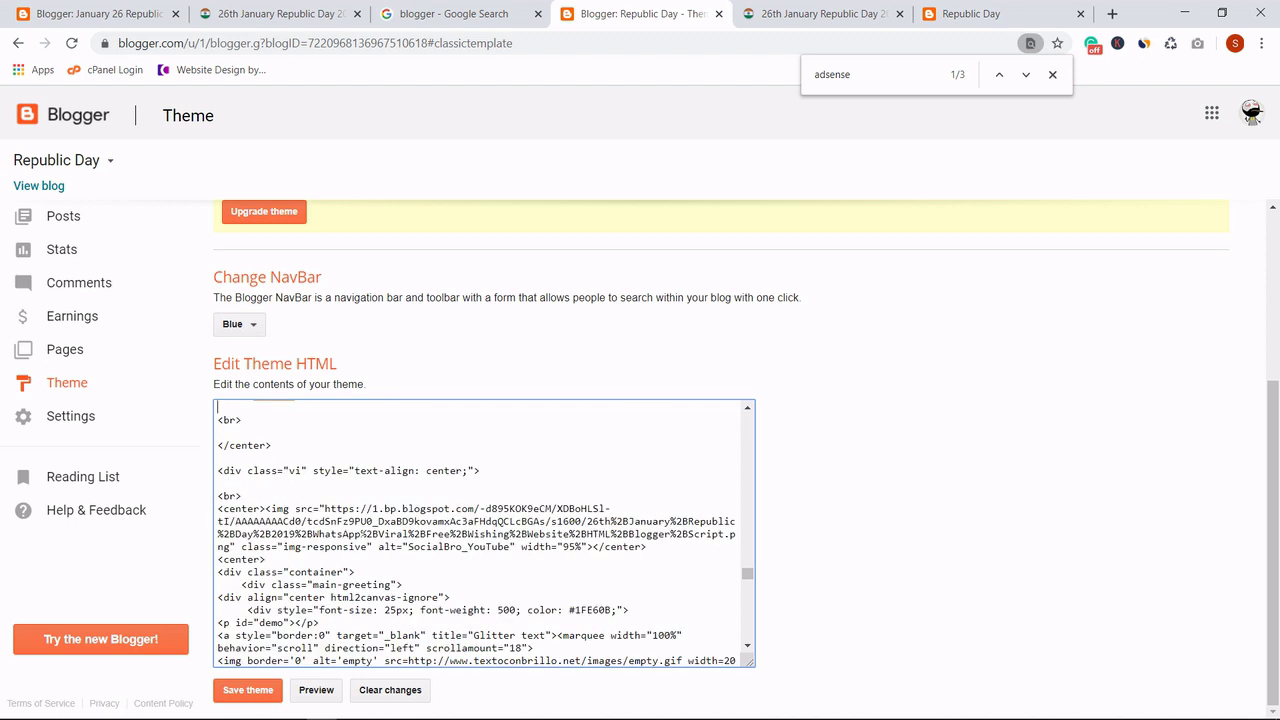
pyautogui.scroll(1, 484, 533)
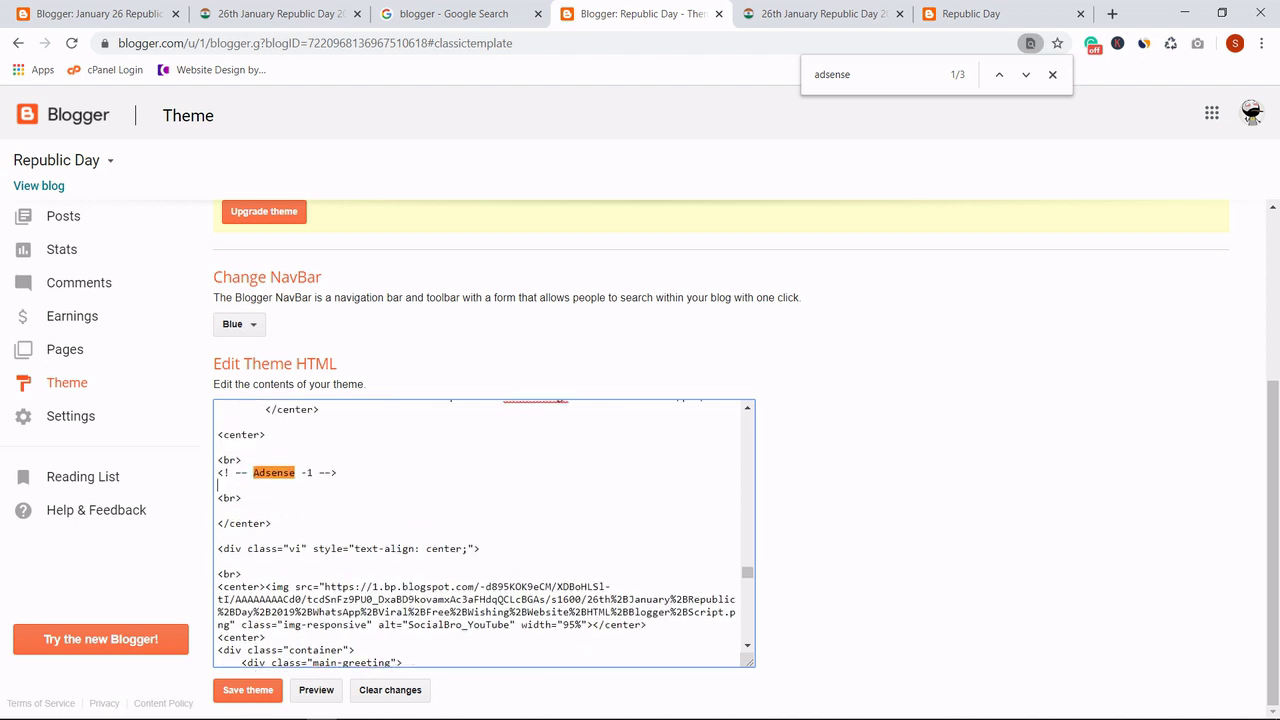
# Find the Adsense -2 placeholder in the theme HTML and highlight the YouTube iframe embed code below it.
pyautogui.click(1024, 74)
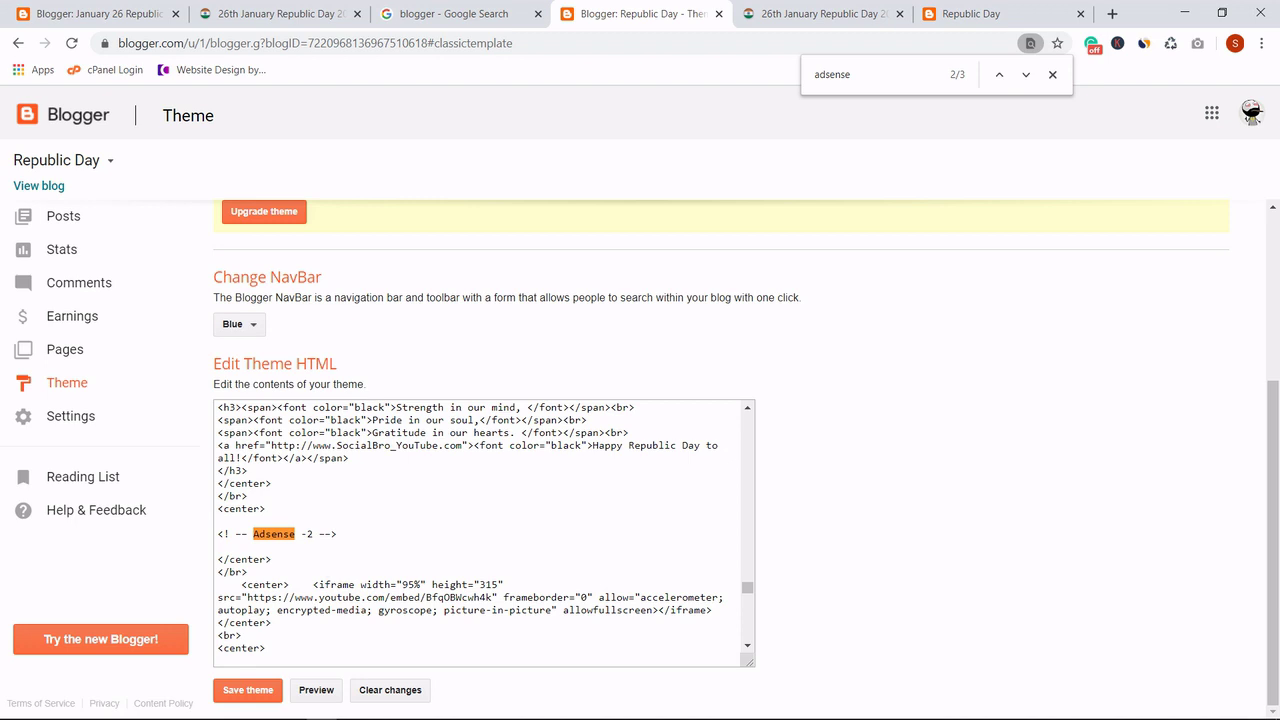
pyautogui.moveTo(312, 584); pyautogui.dragTo(303, 645)
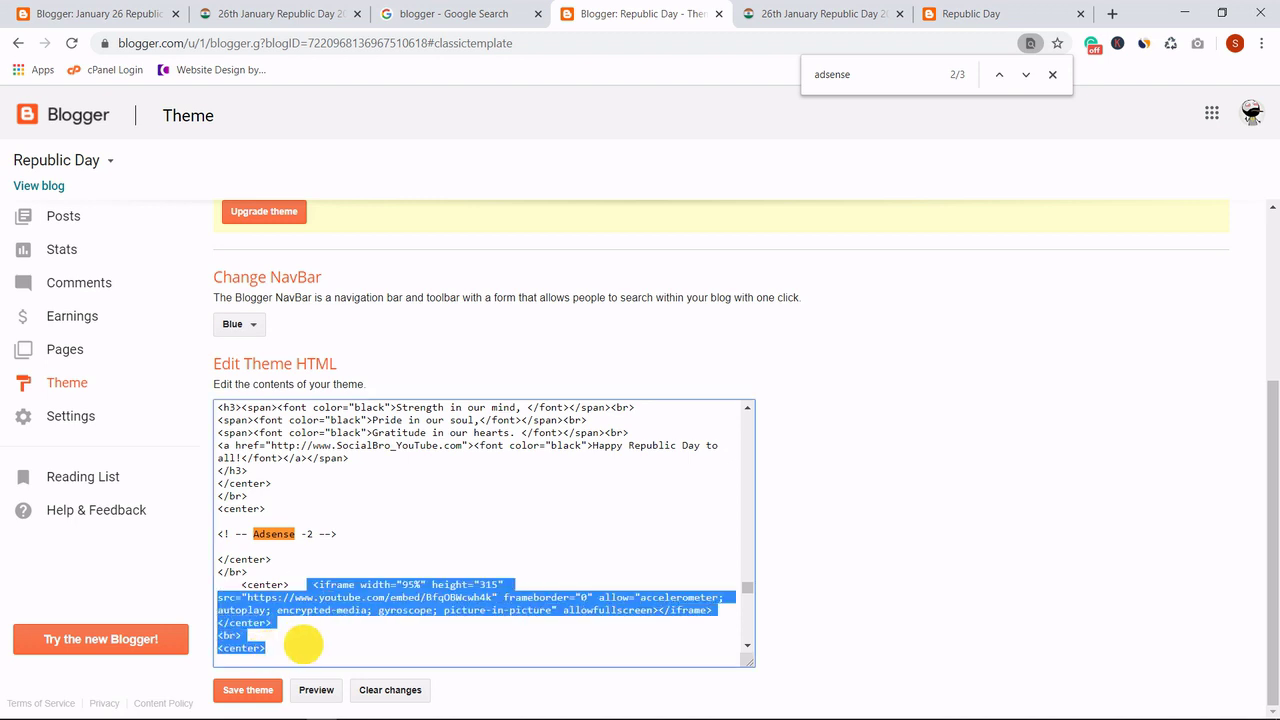
pyautogui.scroll(-1, 303, 645)
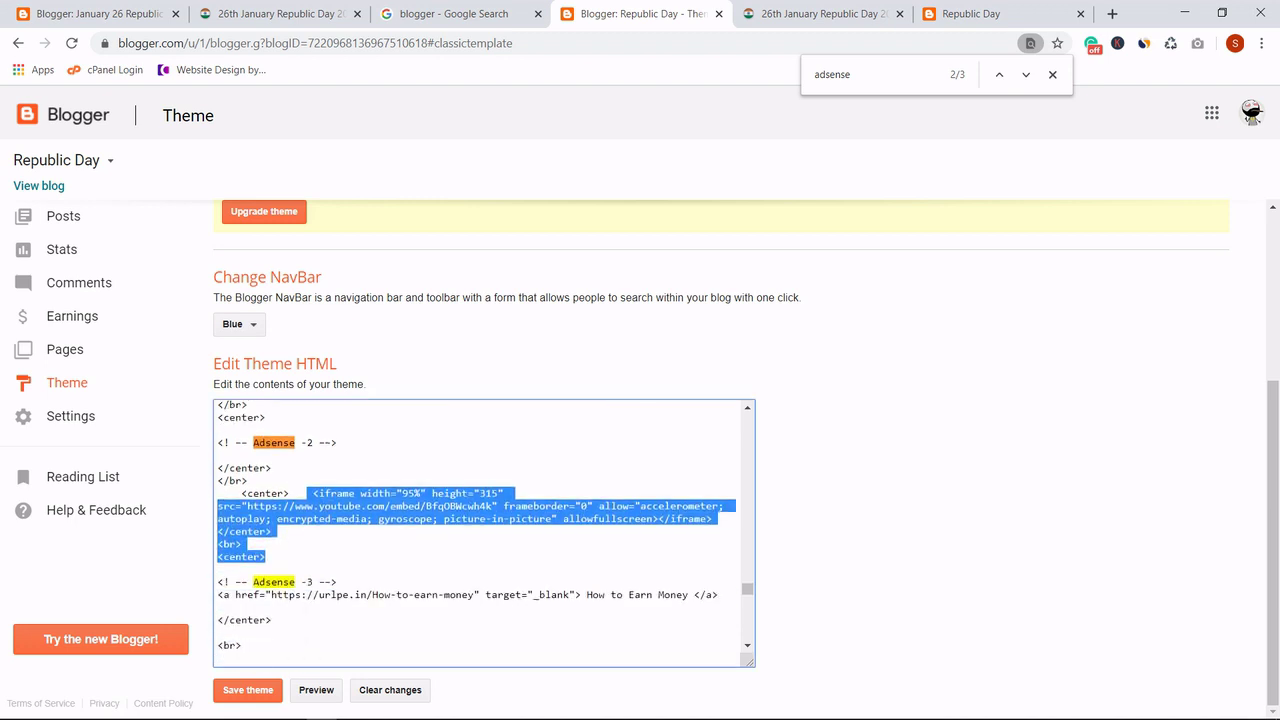
pyautogui.click(708, 517)
pyautogui.moveTo(713, 518); pyautogui.dragTo(300, 491)
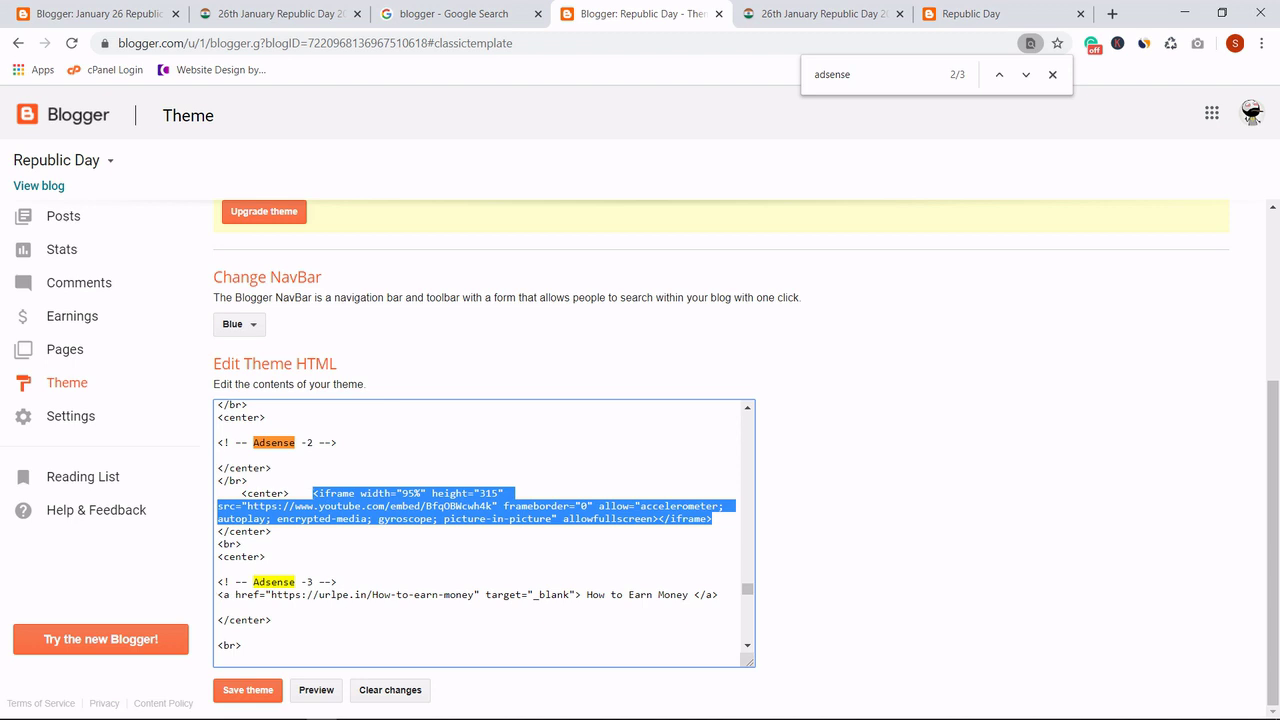
pyautogui.moveTo(216, 594); pyautogui.dragTo(720, 595)
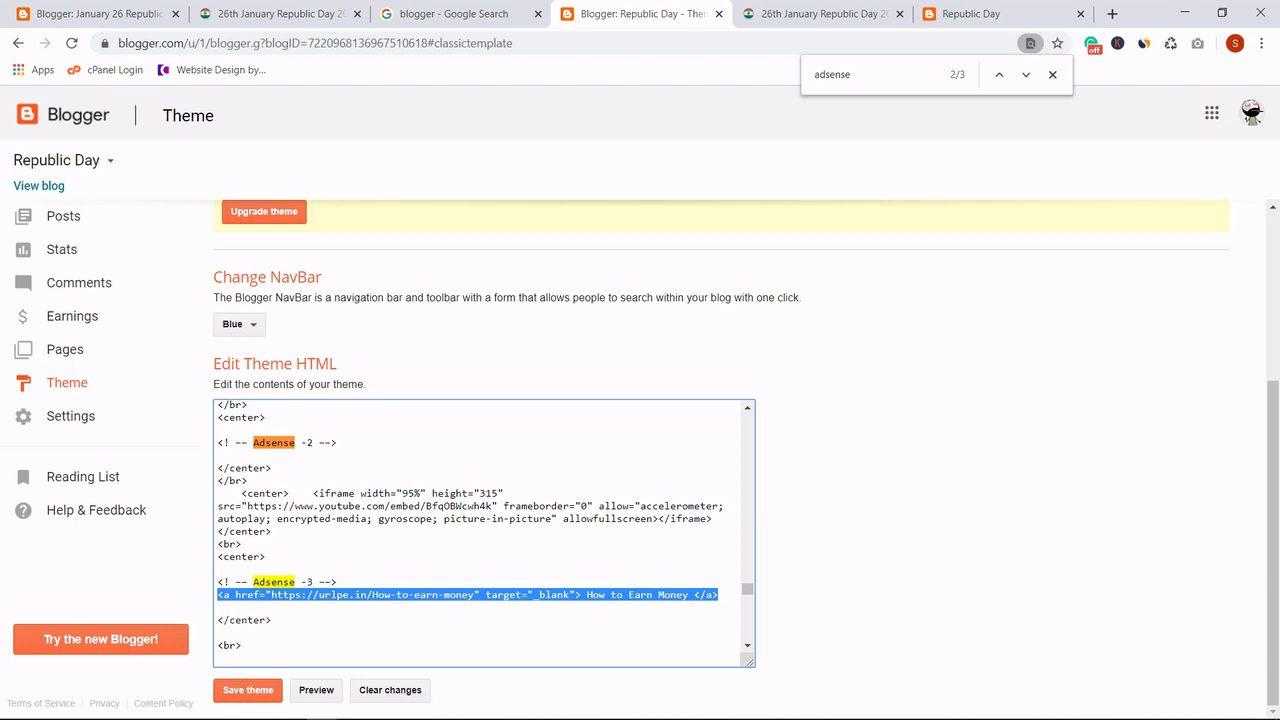
pyautogui.click(271, 620)
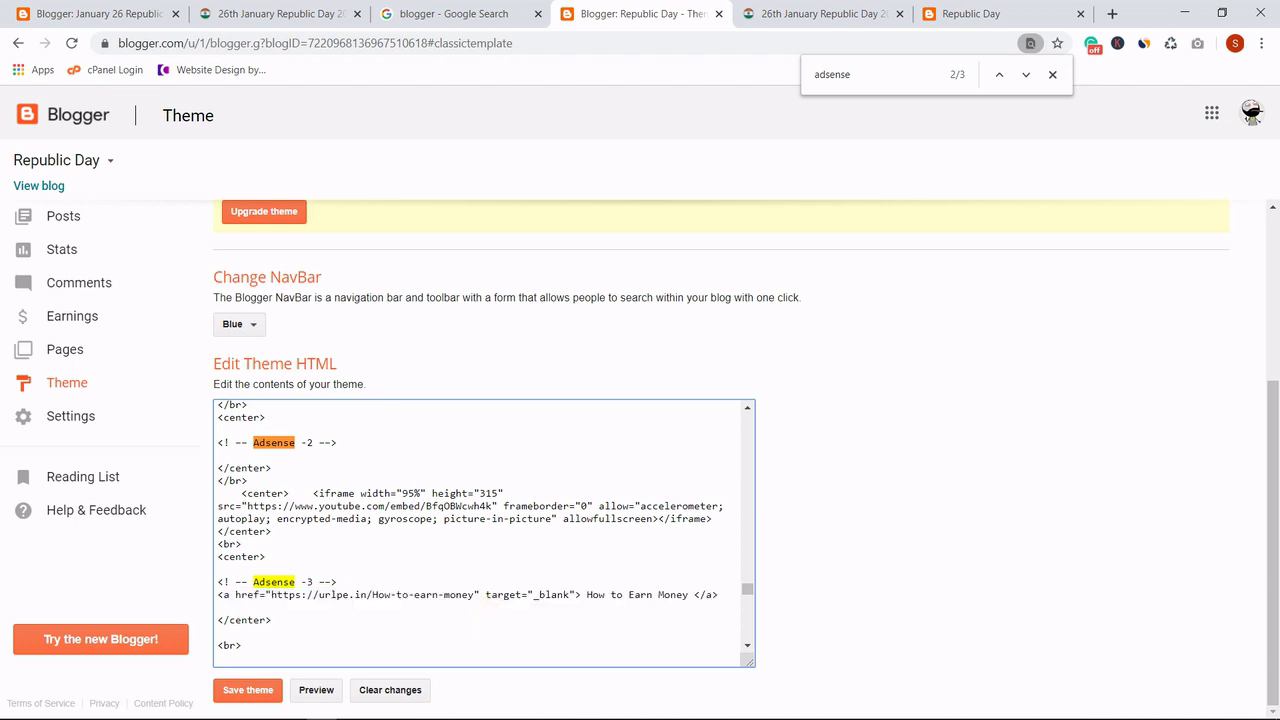
pyautogui.moveTo(216, 594); pyautogui.dragTo(720, 603)
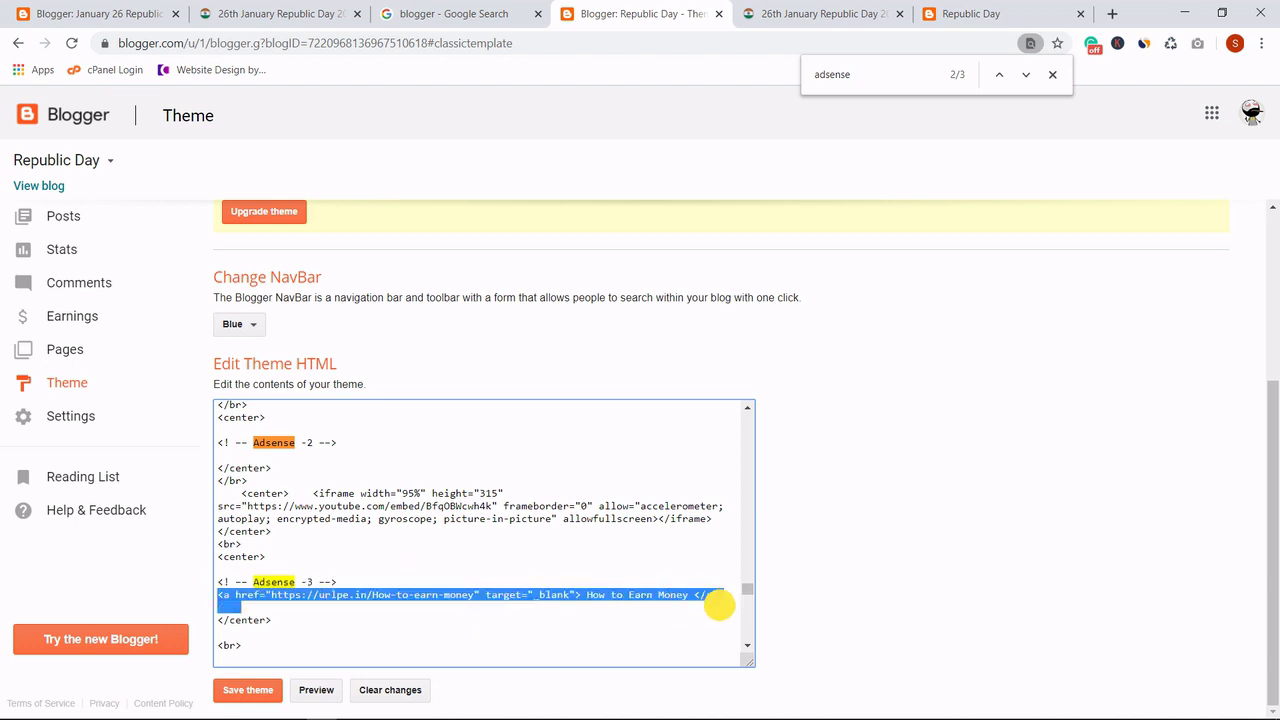
pyautogui.click(317, 594)
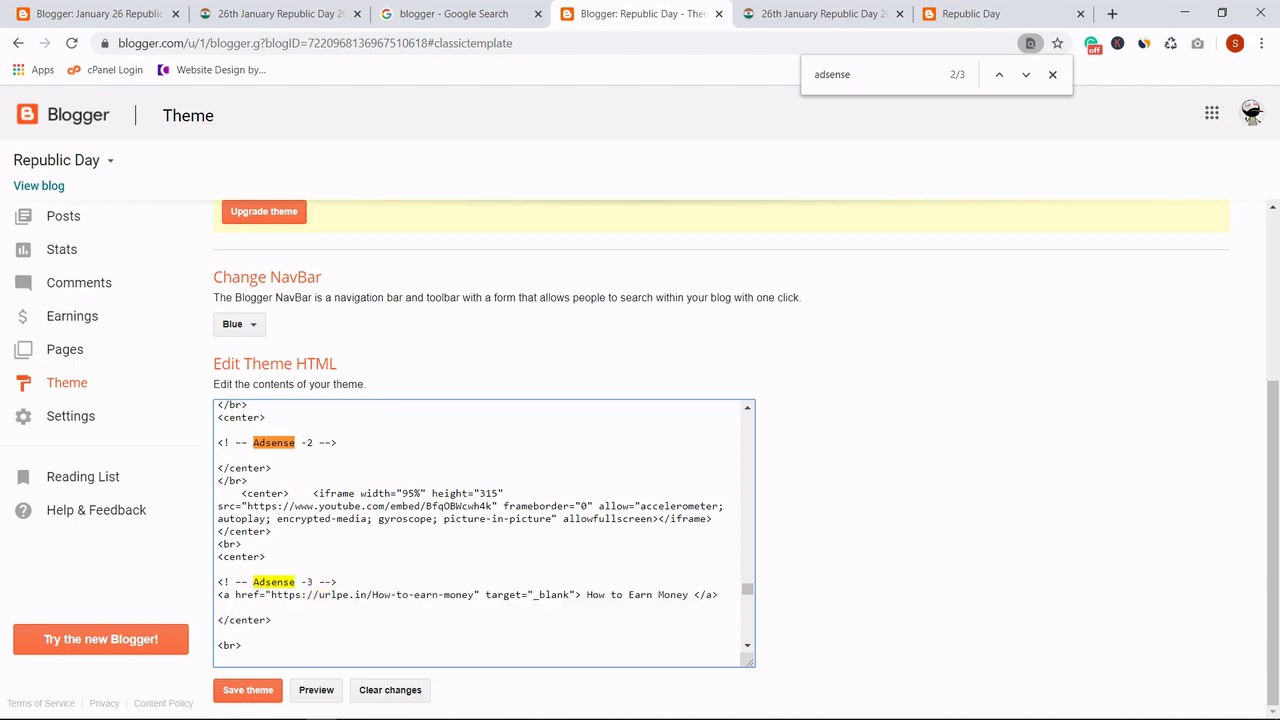
pyautogui.moveTo(271, 594); pyautogui.dragTo(470, 591)
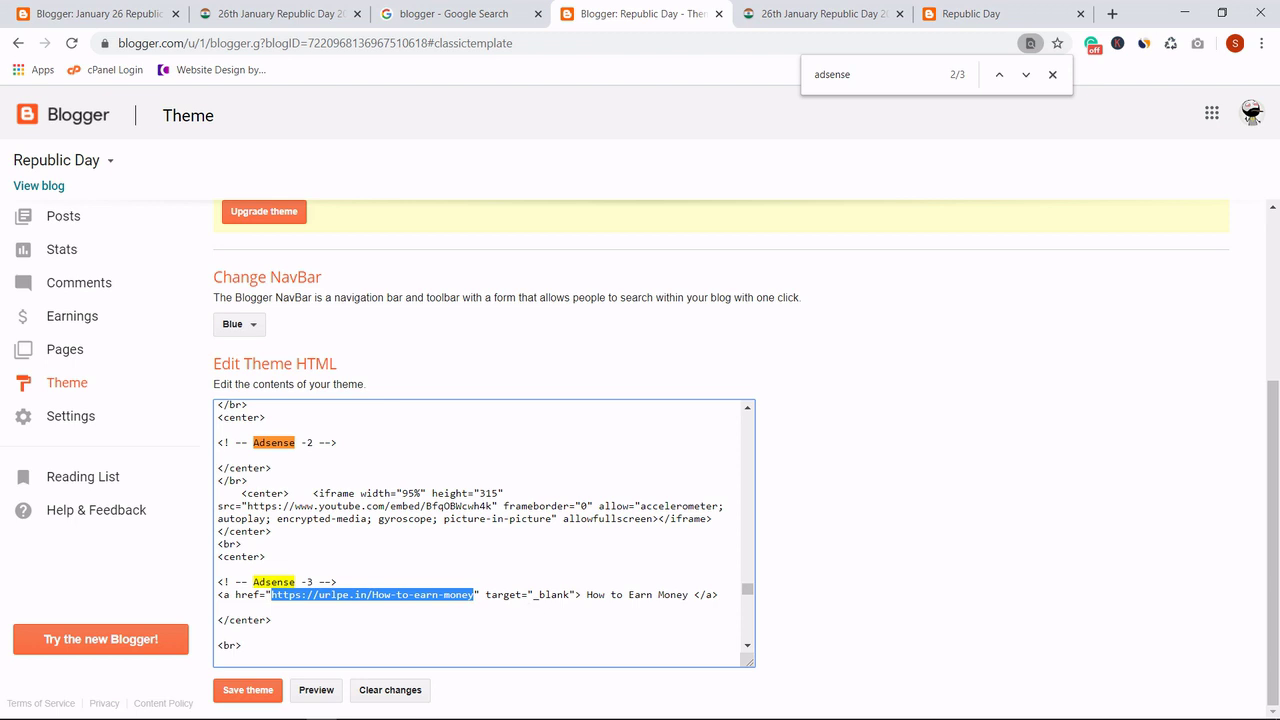
pyautogui.click(214, 592)
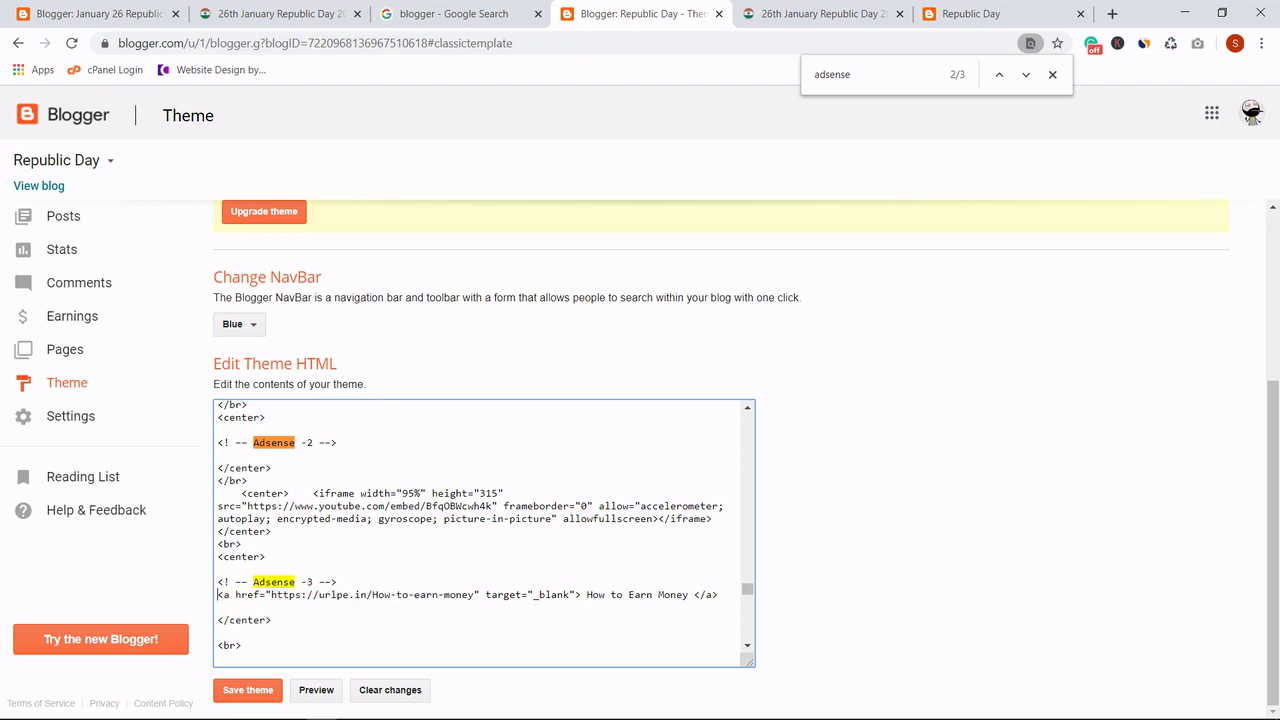
pyautogui.moveTo(266, 594); pyautogui.dragTo(475, 594)
pyautogui.moveTo(580, 594); pyautogui.dragTo(487, 594)
# Open the How to Earn Money link from the public blog page, close its page and return to the theme editor.
pyautogui.click(833, 11)
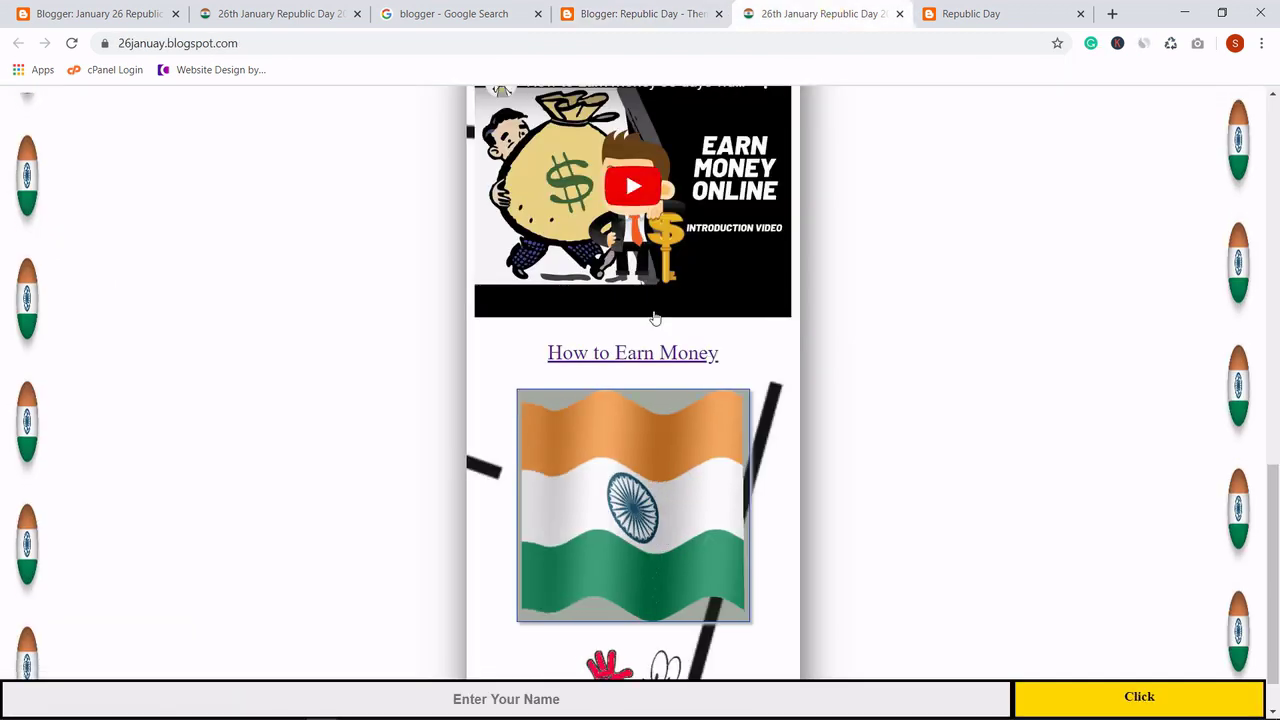
pyautogui.click(631, 358)
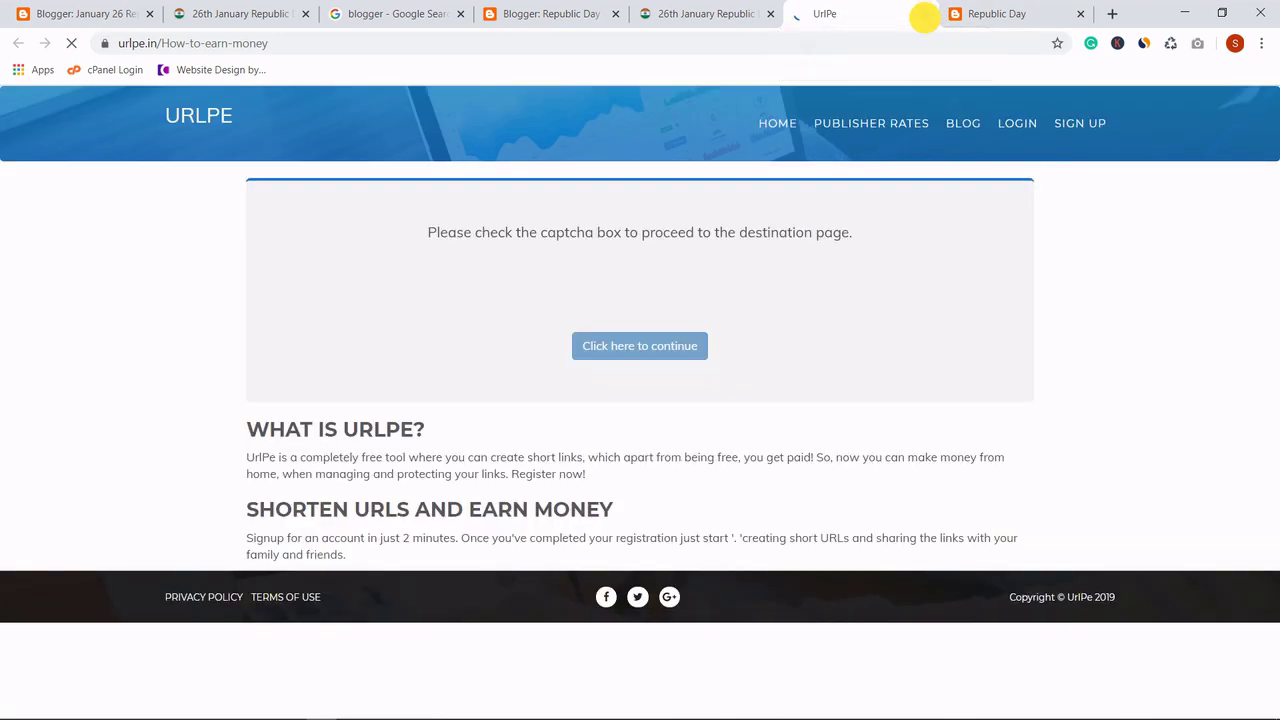
pyautogui.click(926, 14)
pyautogui.click(552, 12)
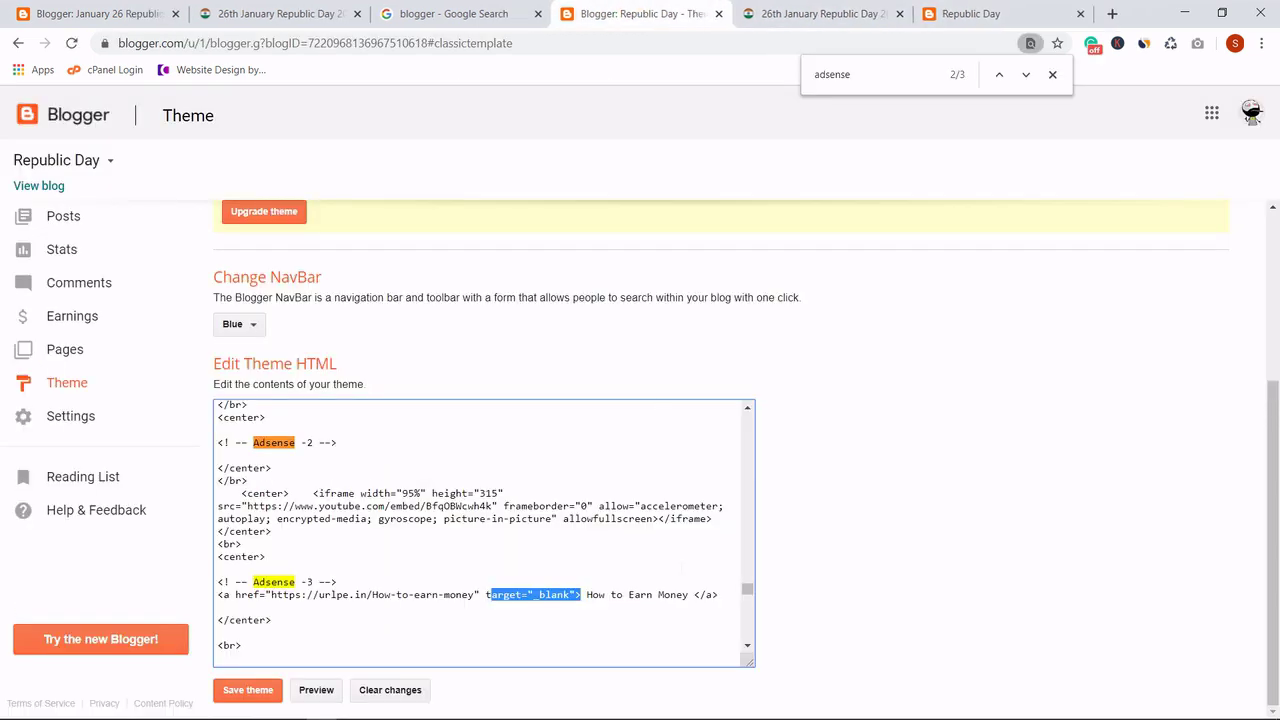
# Compare the link text "How to Earn Money" in the theme HTML with the public blog page and highlight it fully.
pyautogui.moveTo(688, 594); pyautogui.dragTo(589, 594)
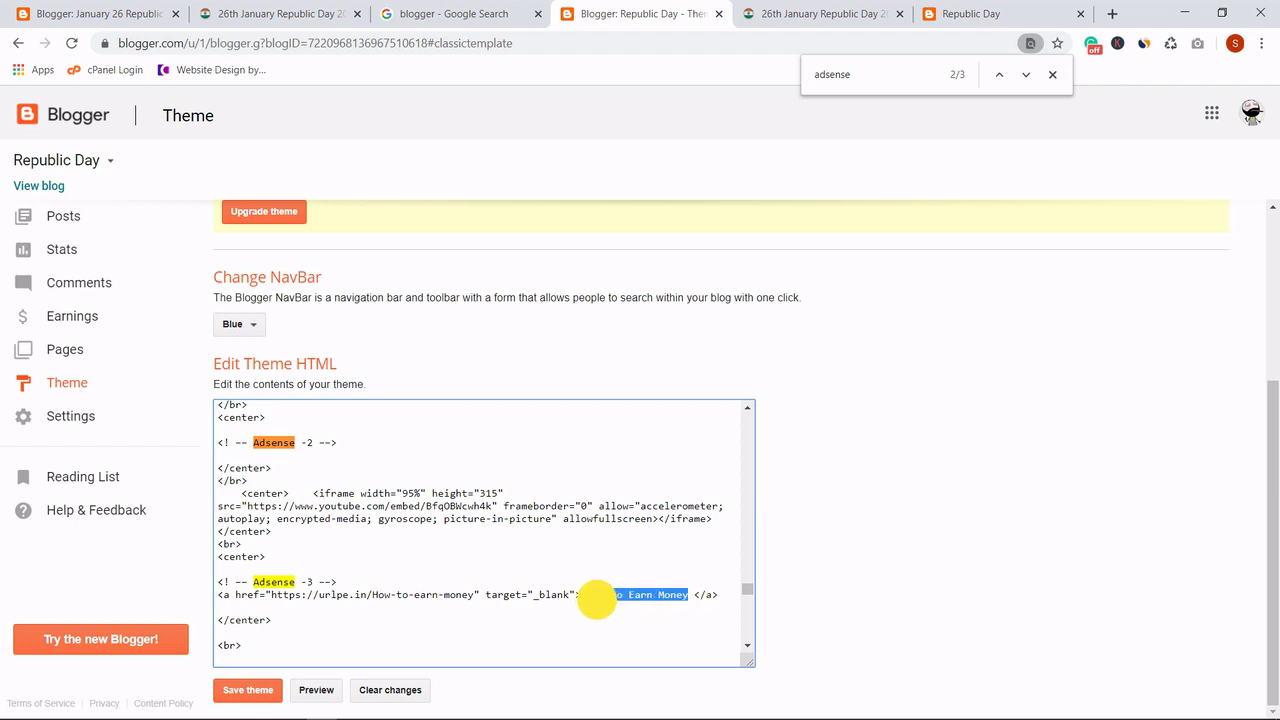
pyautogui.click(820, 14)
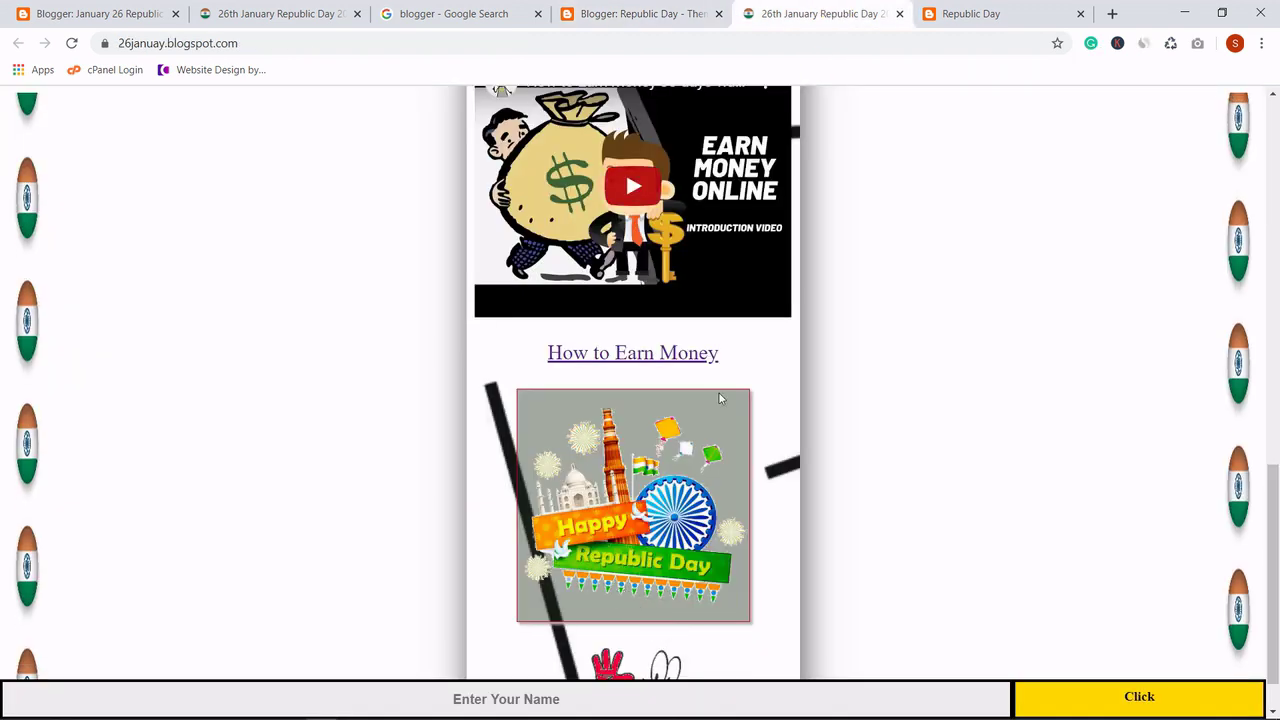
pyautogui.click(669, 24)
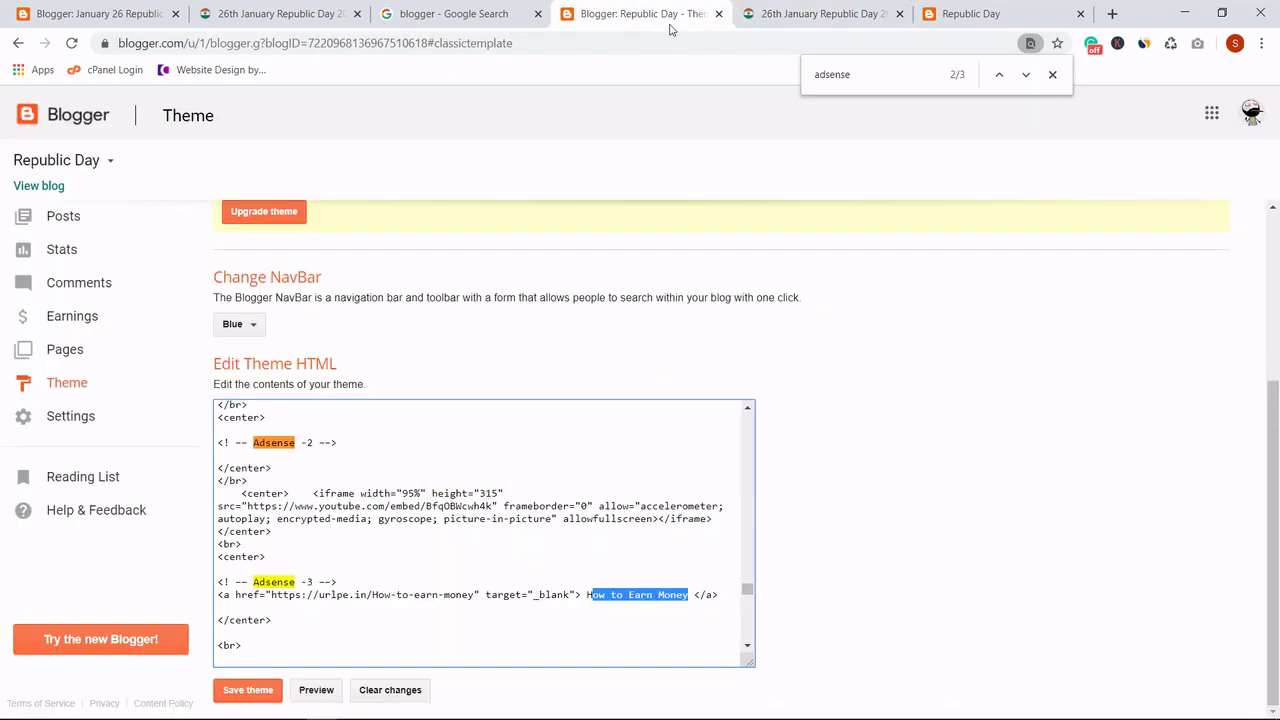
pyautogui.click(686, 594)
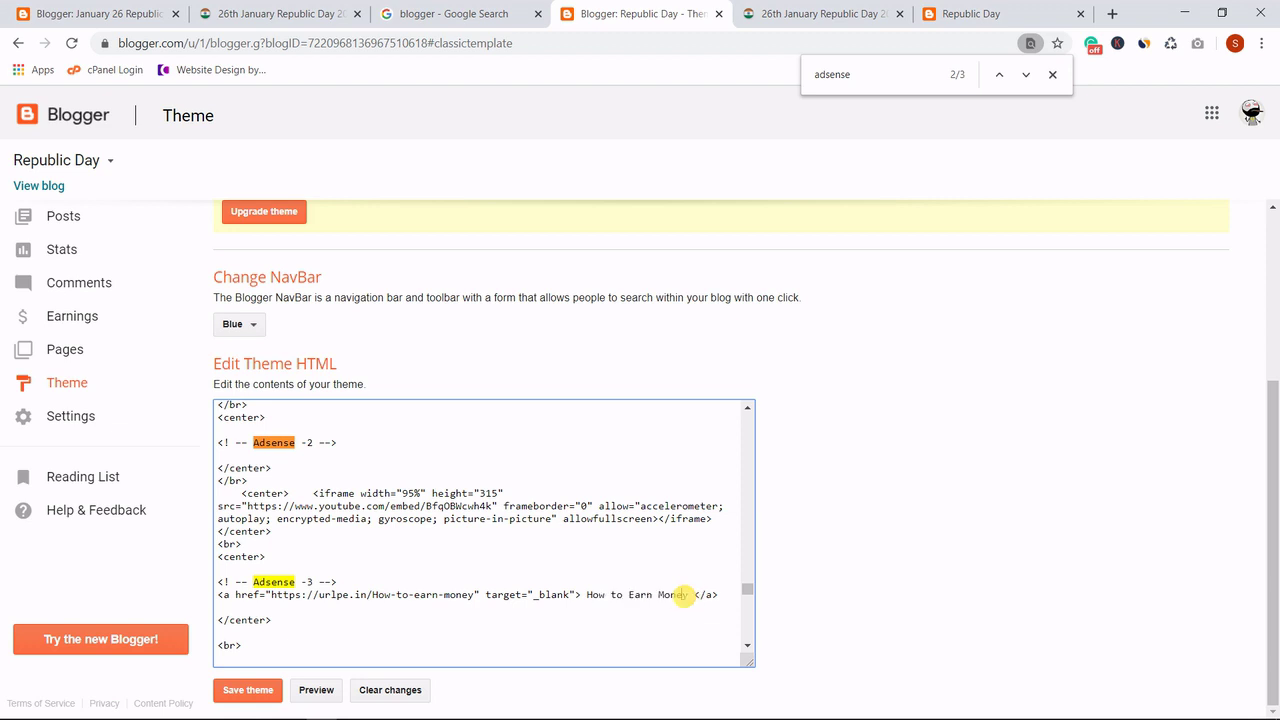
pyautogui.moveTo(688, 594); pyautogui.dragTo(586, 594)
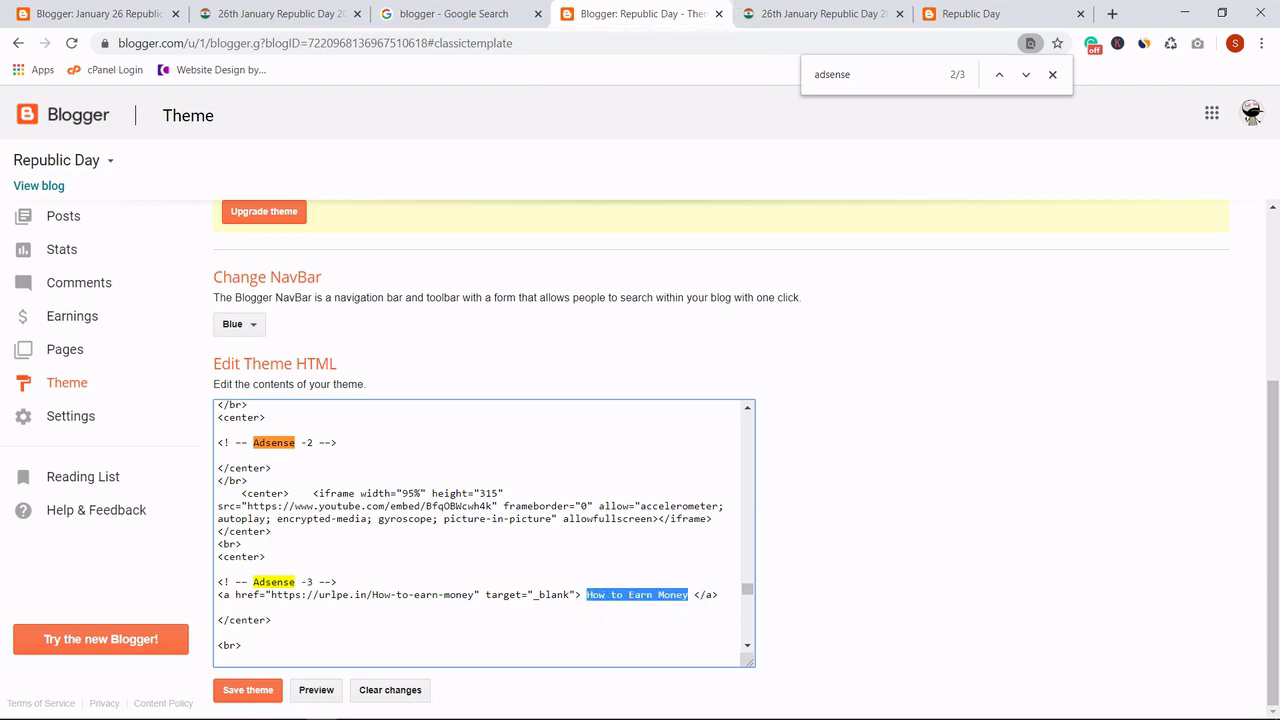
# Look over the public blog page around the greeting text, embedded video and link, and return to the theme editor.
pyautogui.scroll(-2, 484, 530)
pyautogui.scroll(3, 484, 530)
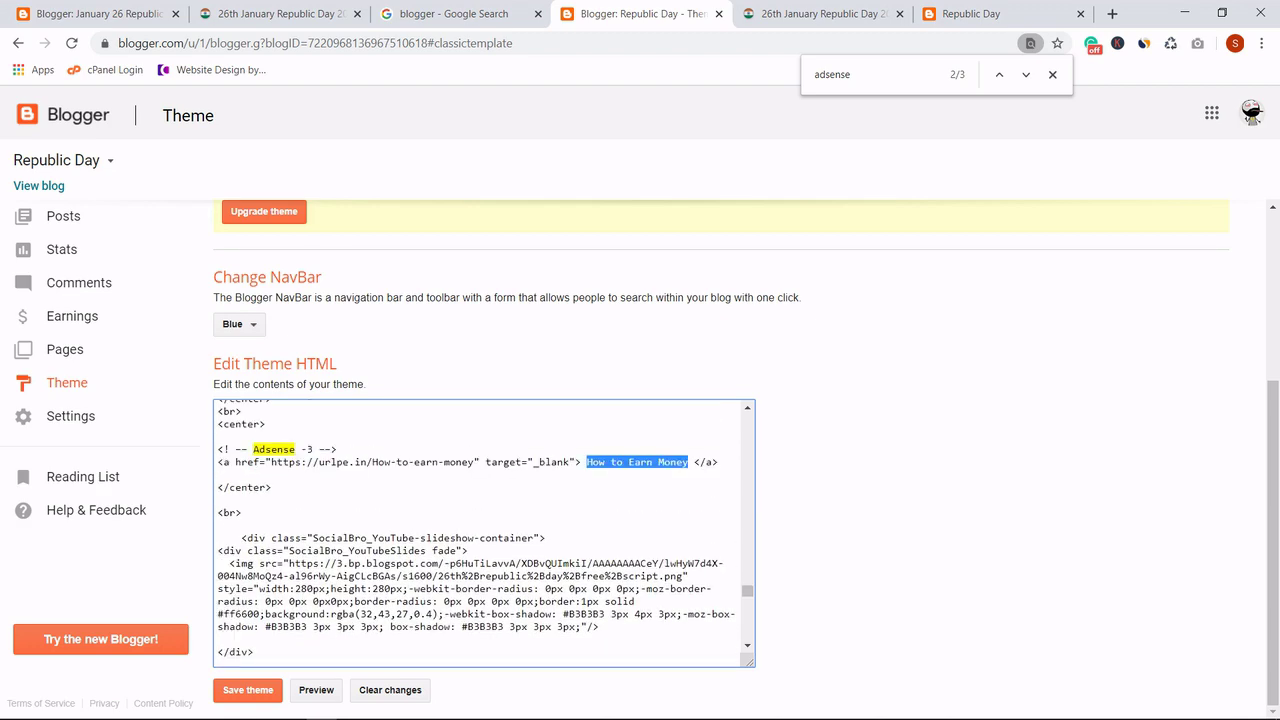
pyautogui.click(812, 13)
pyautogui.scroll(4, 697, 297)
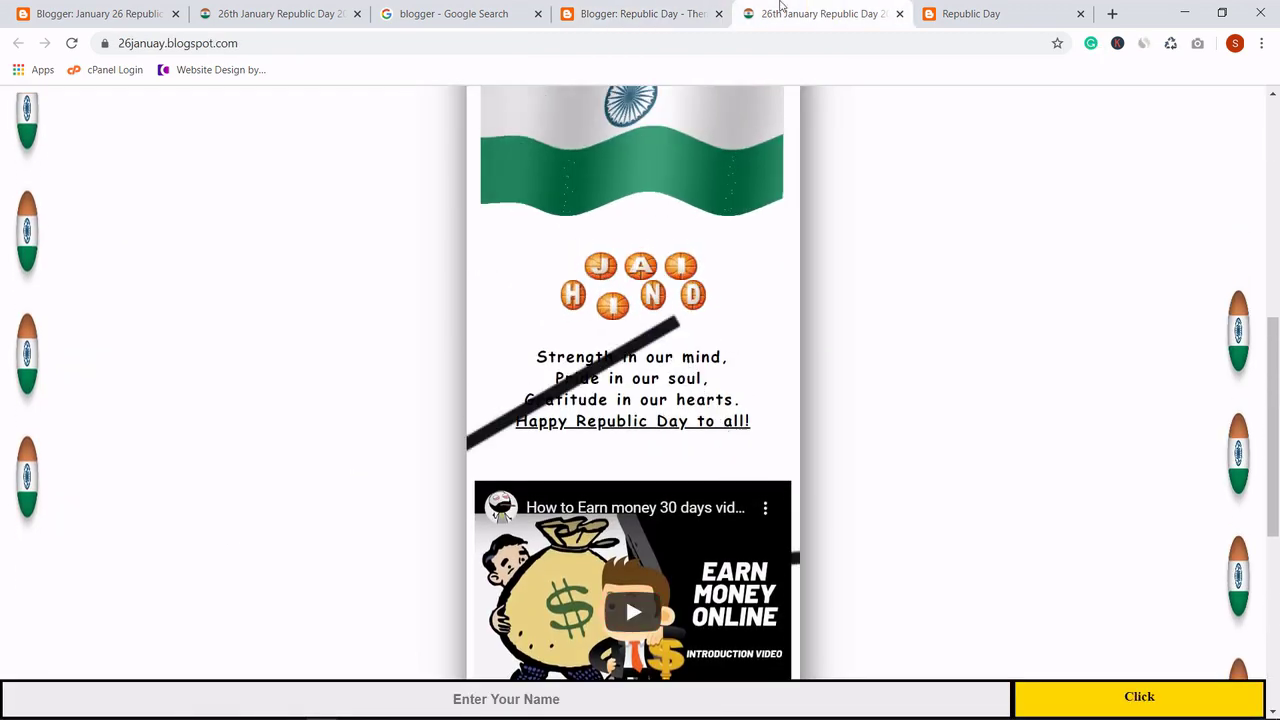
pyautogui.scroll(-3, 731, 229)
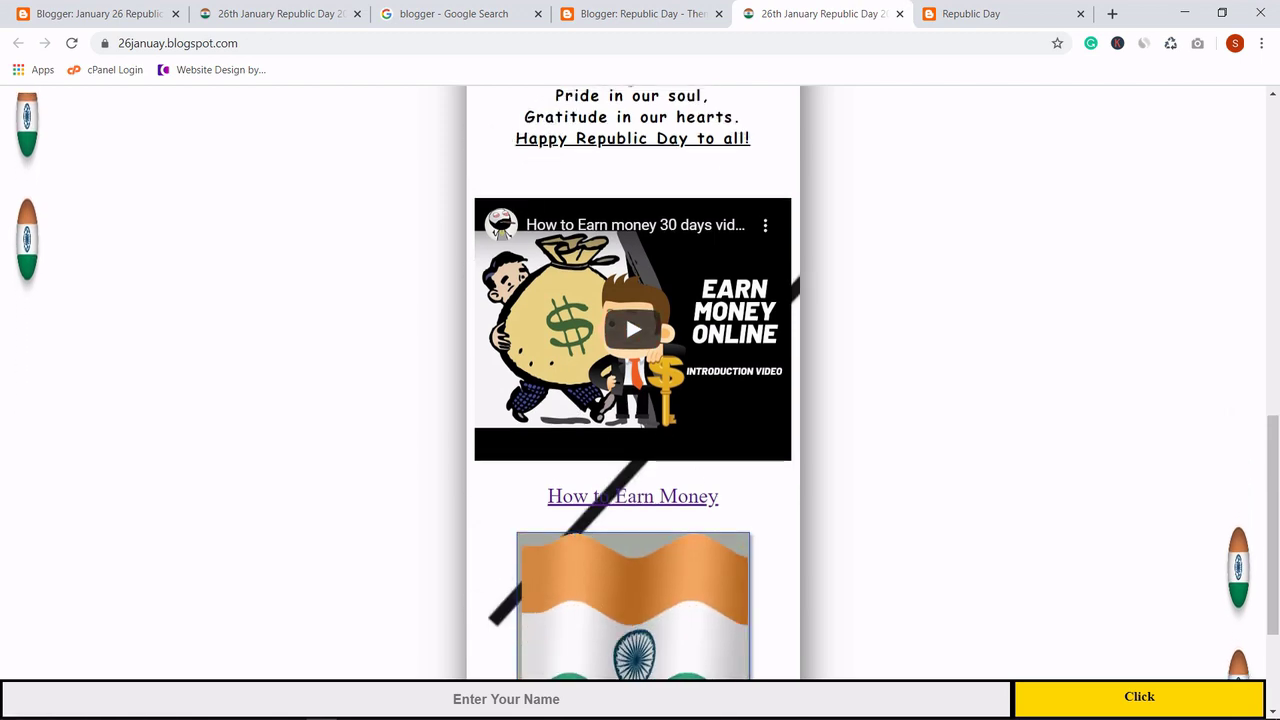
pyautogui.scroll(6, 531, 200)
pyautogui.click(660, 13)
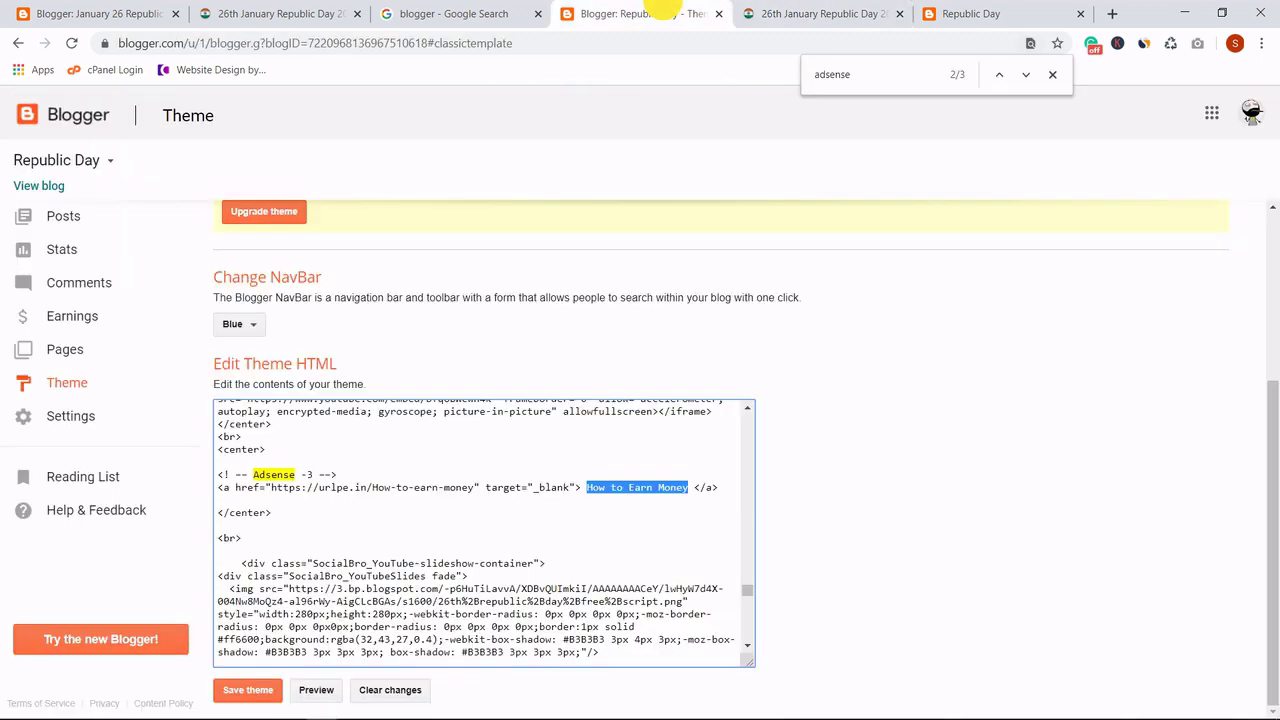
# Go back through the "adsense" matches to the Adsense -2 placeholder and save the theme.
pyautogui.click(999, 77)
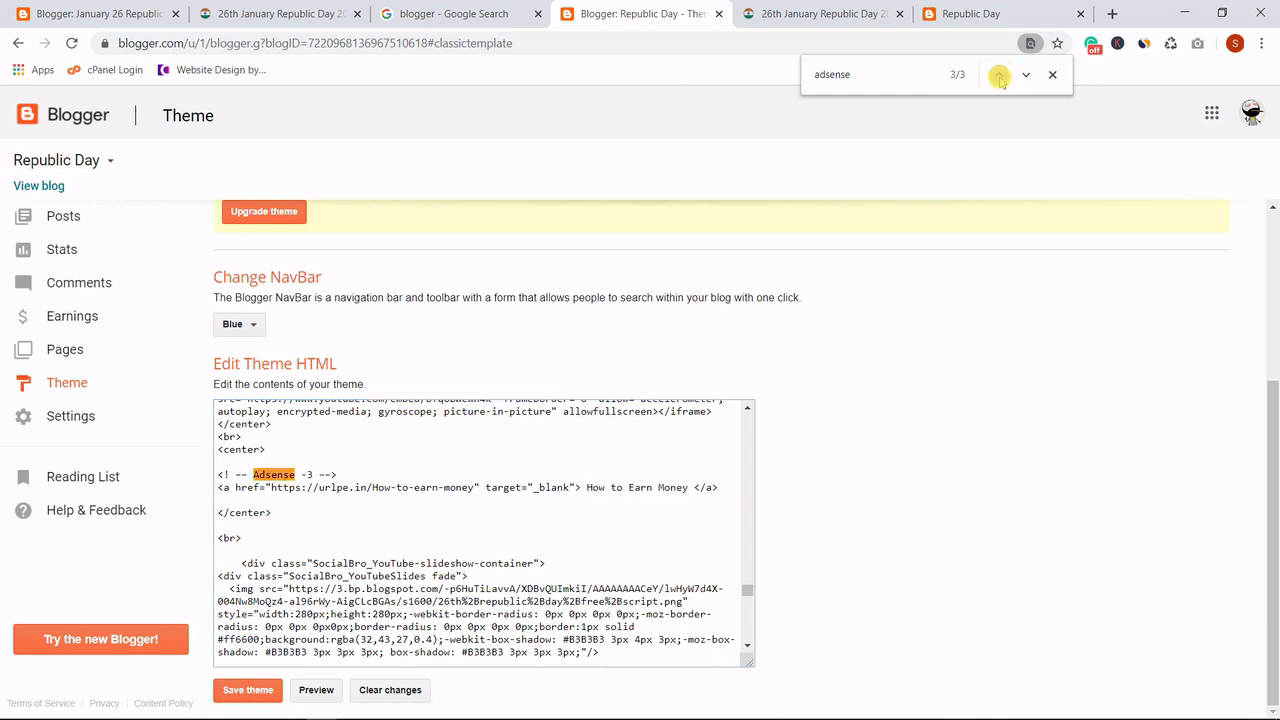
pyautogui.click(999, 77)
pyautogui.scroll(-3, 485, 535)
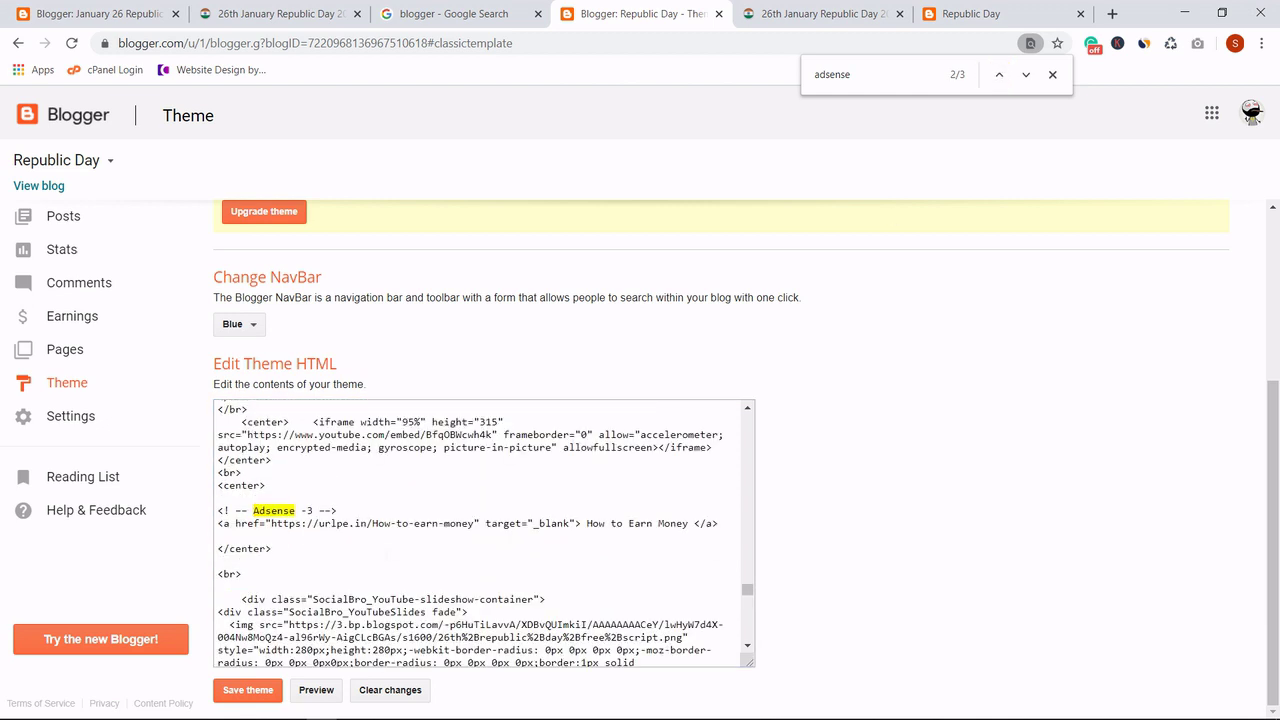
pyautogui.click(245, 695)
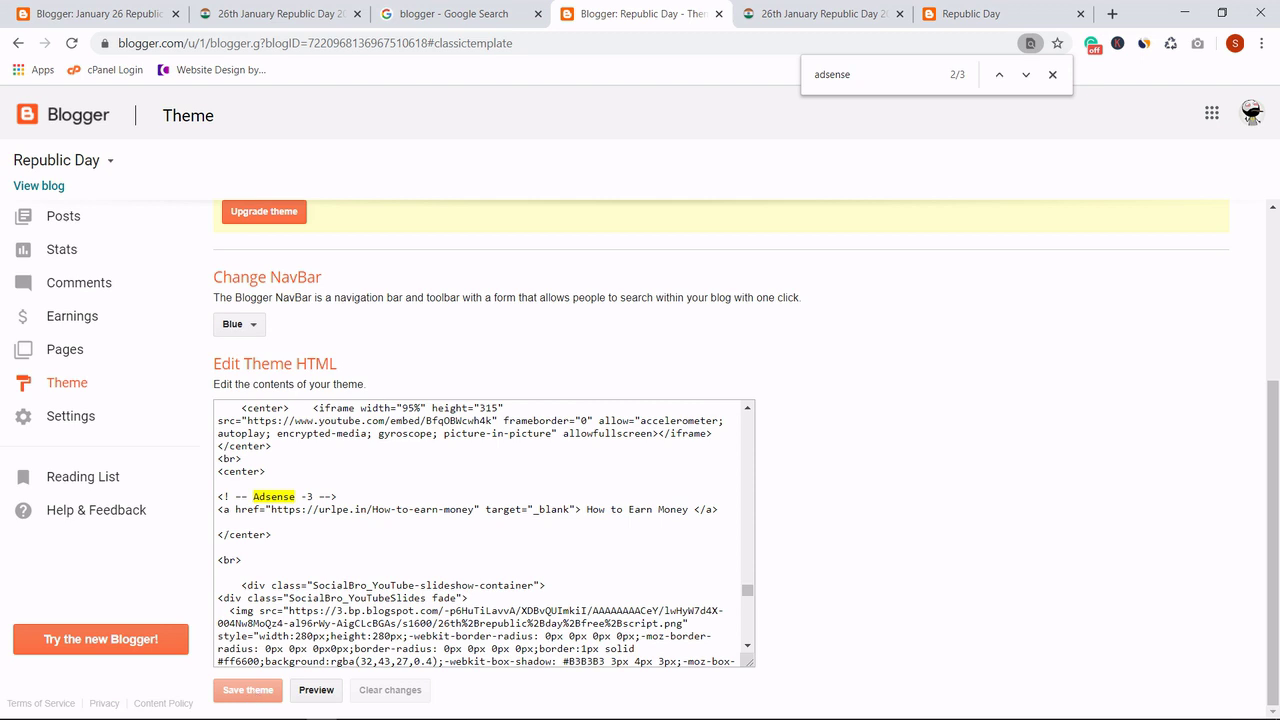
# Set the blog's NavBar to Off, check the bar on the public blog page and save the theme.
pyautogui.scroll(3, 484, 533)
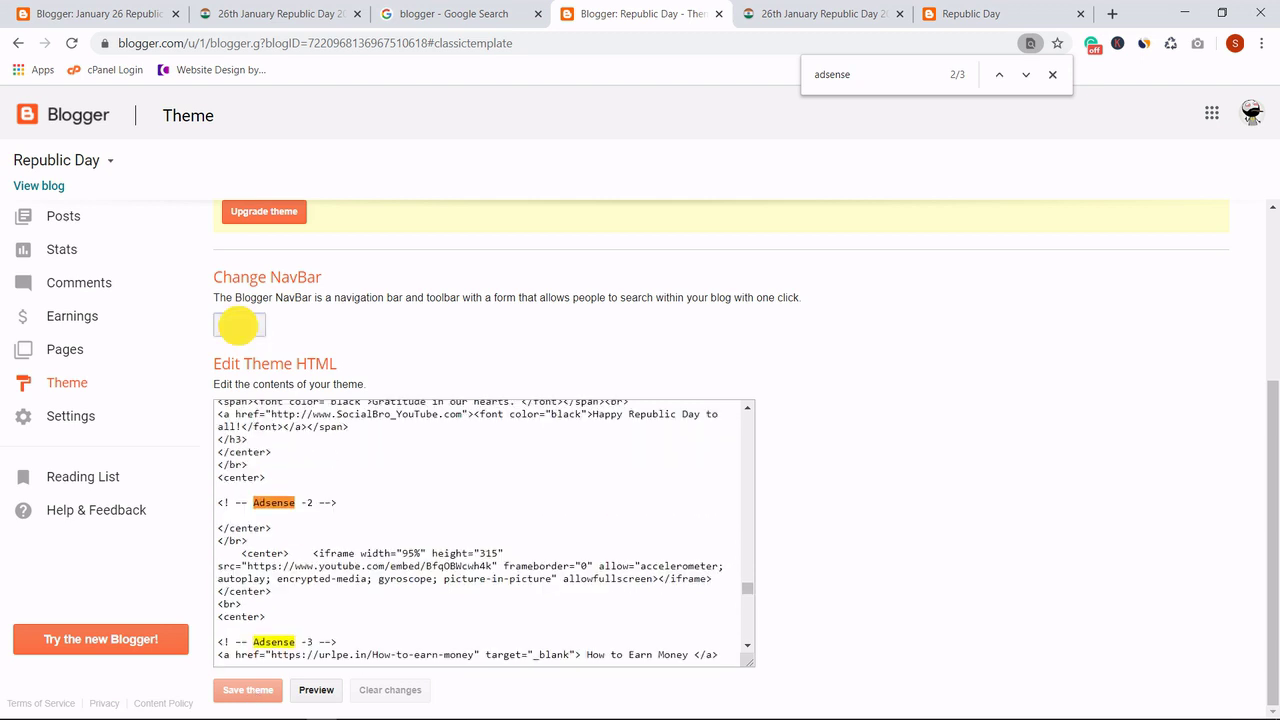
pyautogui.click(238, 325)
pyautogui.click(235, 470)
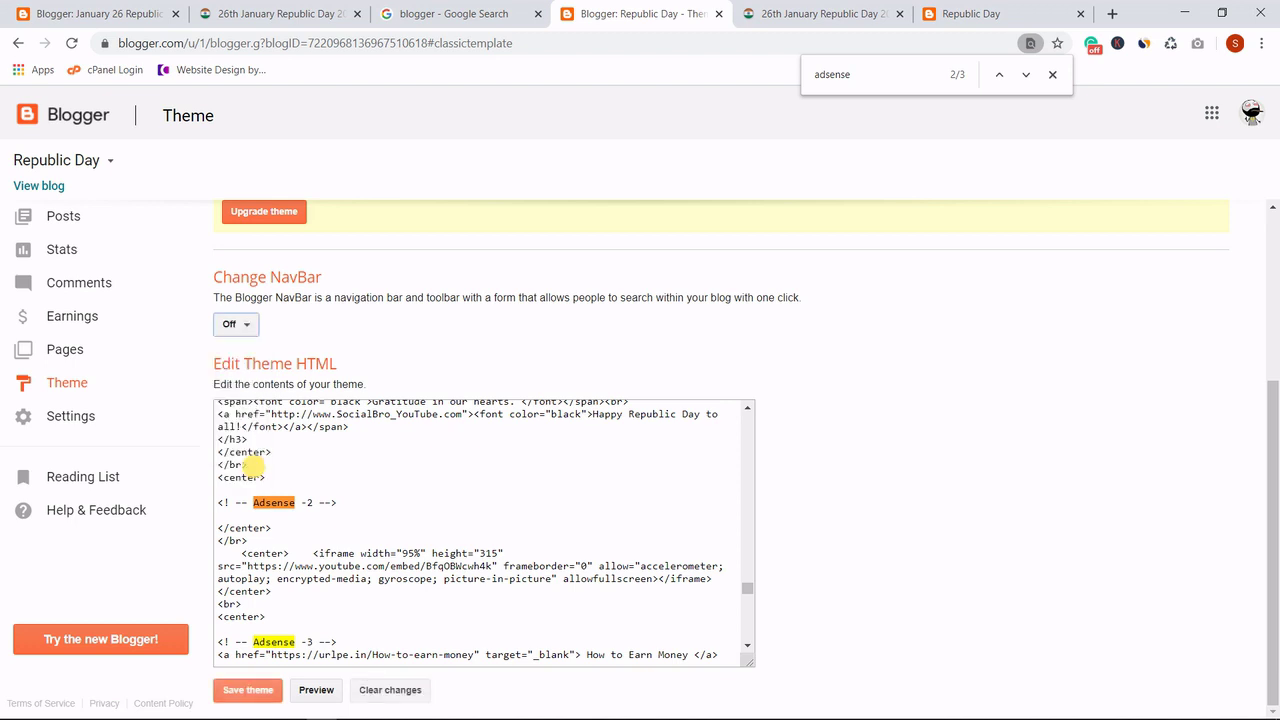
pyautogui.click(860, 13)
pyautogui.scroll(3, 465, 185)
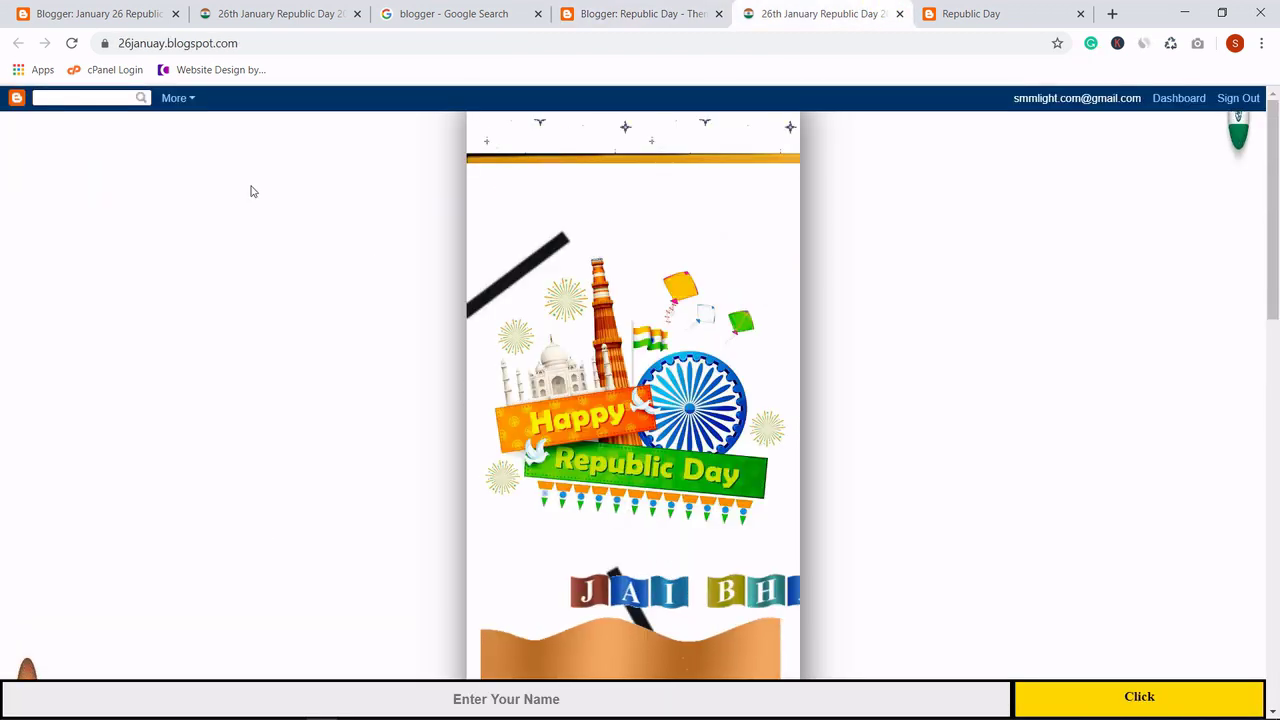
pyautogui.click(625, 13)
pyautogui.click(250, 703)
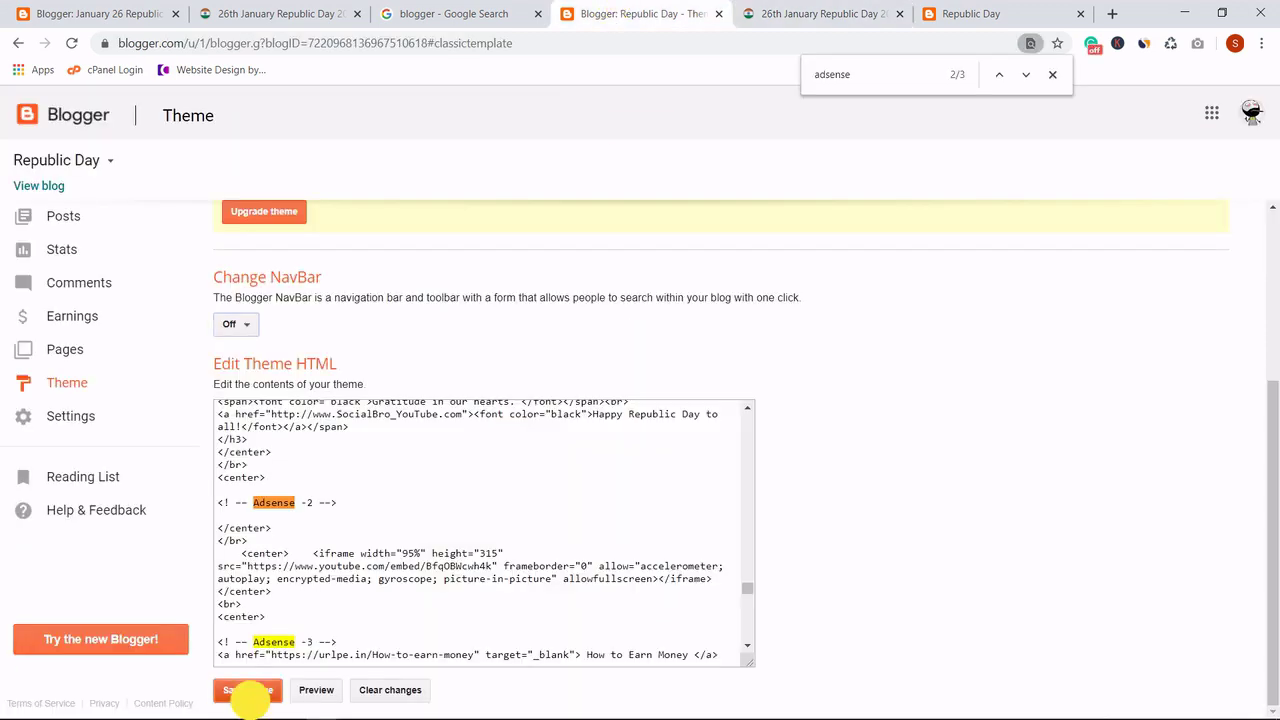
# Reload the public blog page and examine it from the countdown down to the crossed flags image.
pyautogui.click(775, 9)
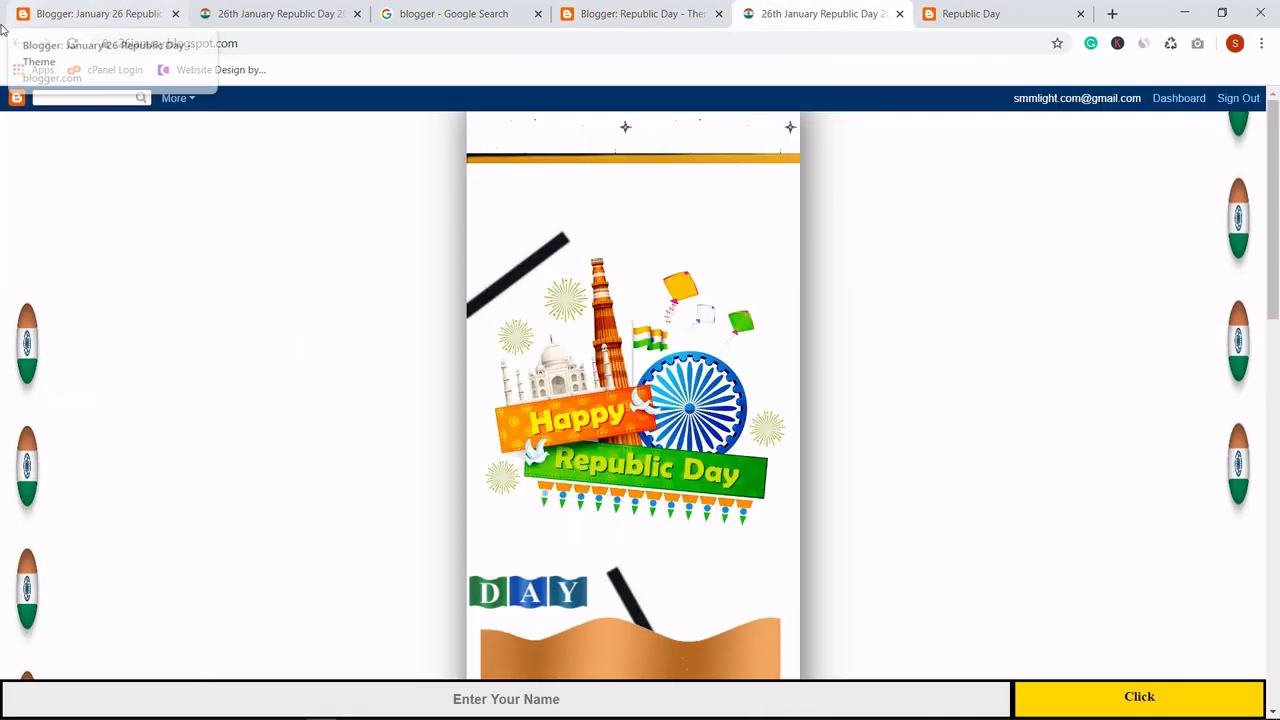
pyautogui.click(72, 43)
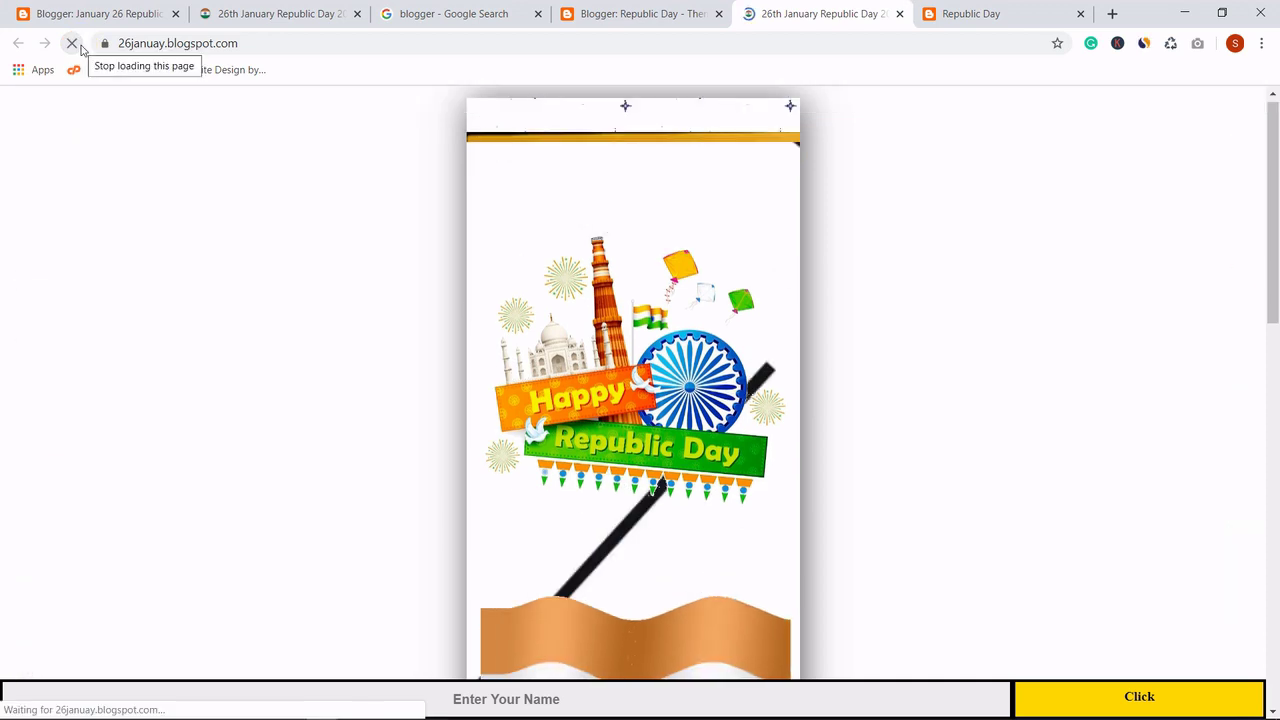
pyautogui.scroll(-8, 313, 255)
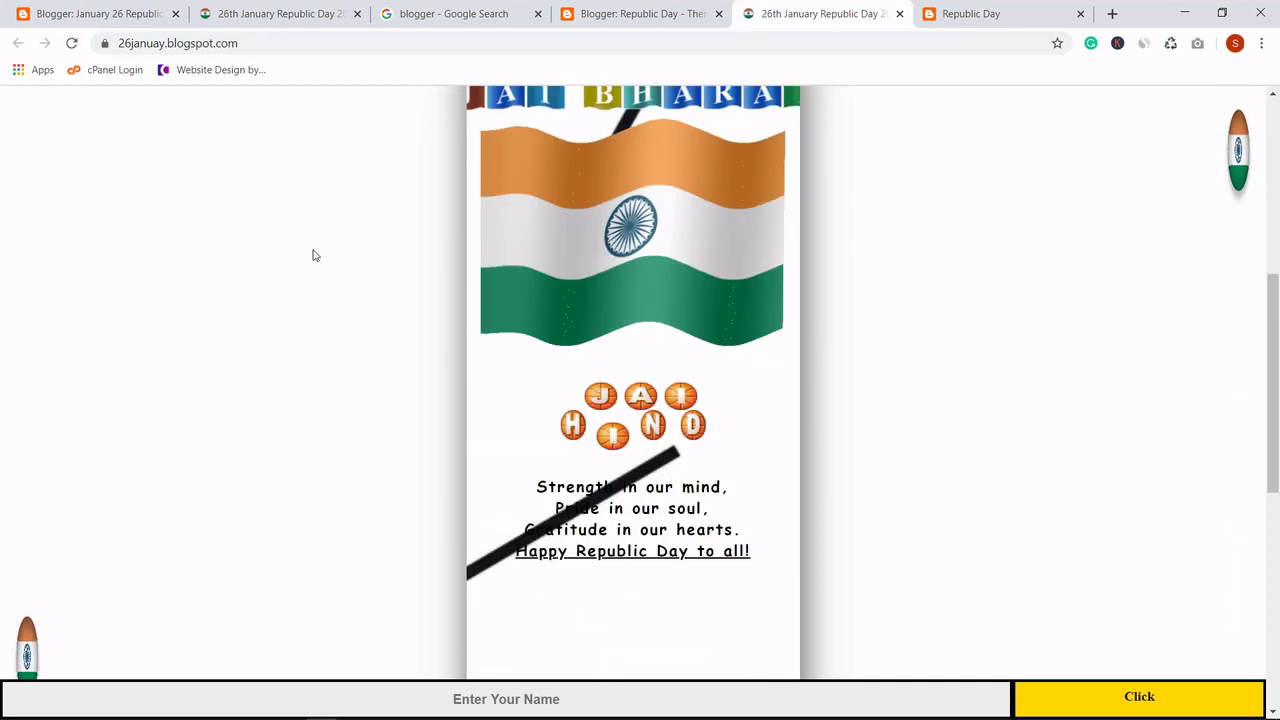
pyautogui.scroll(3, 313, 255)
pyautogui.scroll(5, 313, 255)
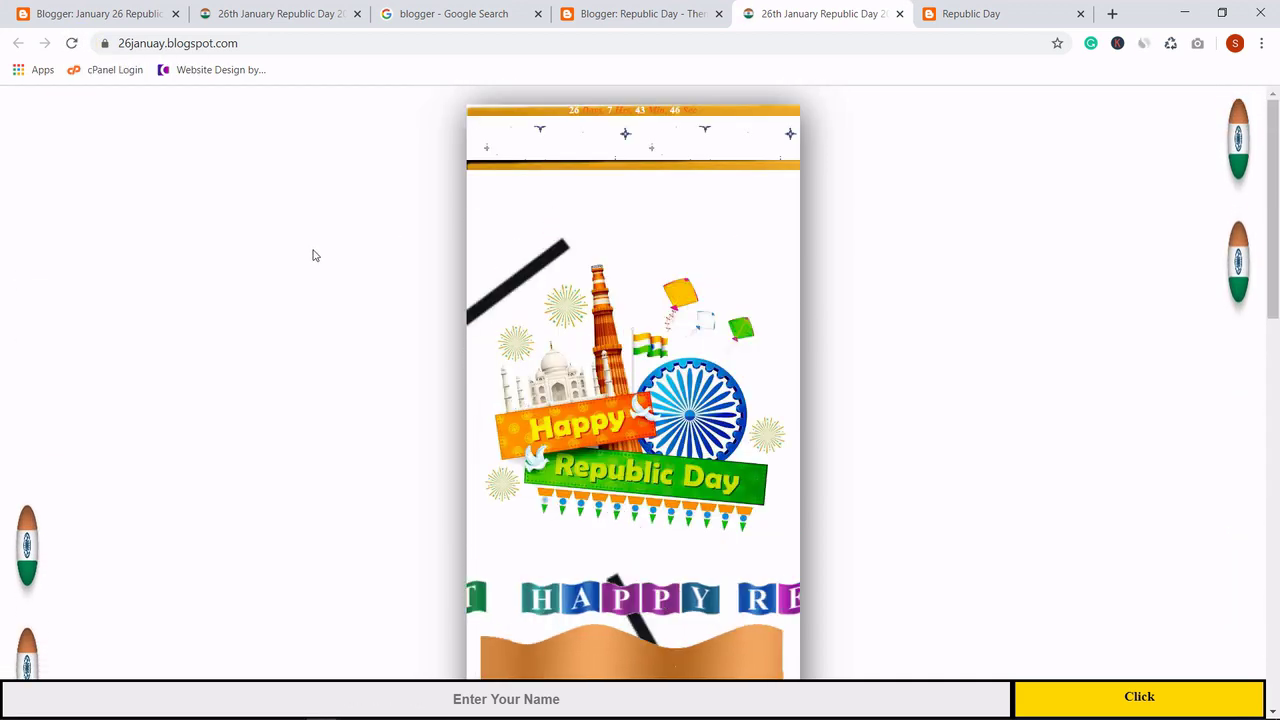
pyautogui.moveTo(570, 110); pyautogui.dragTo(714, 100)
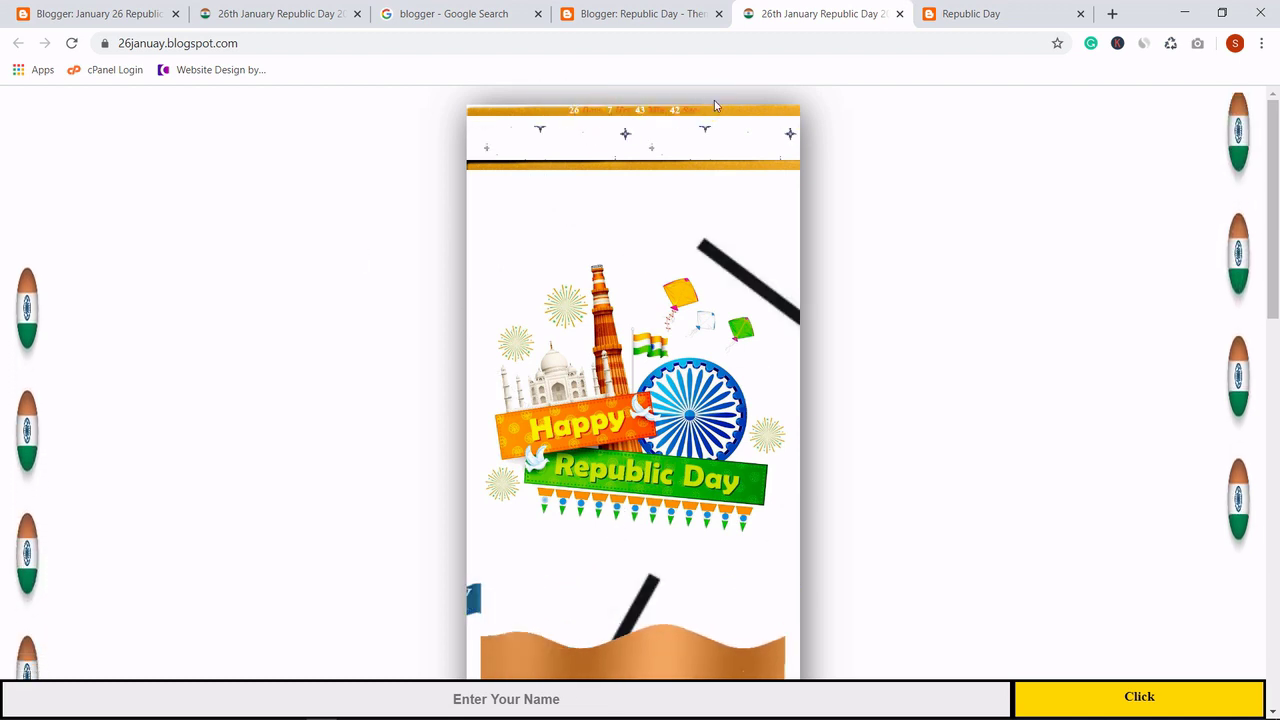
pyautogui.scroll(-15, 667, 340)
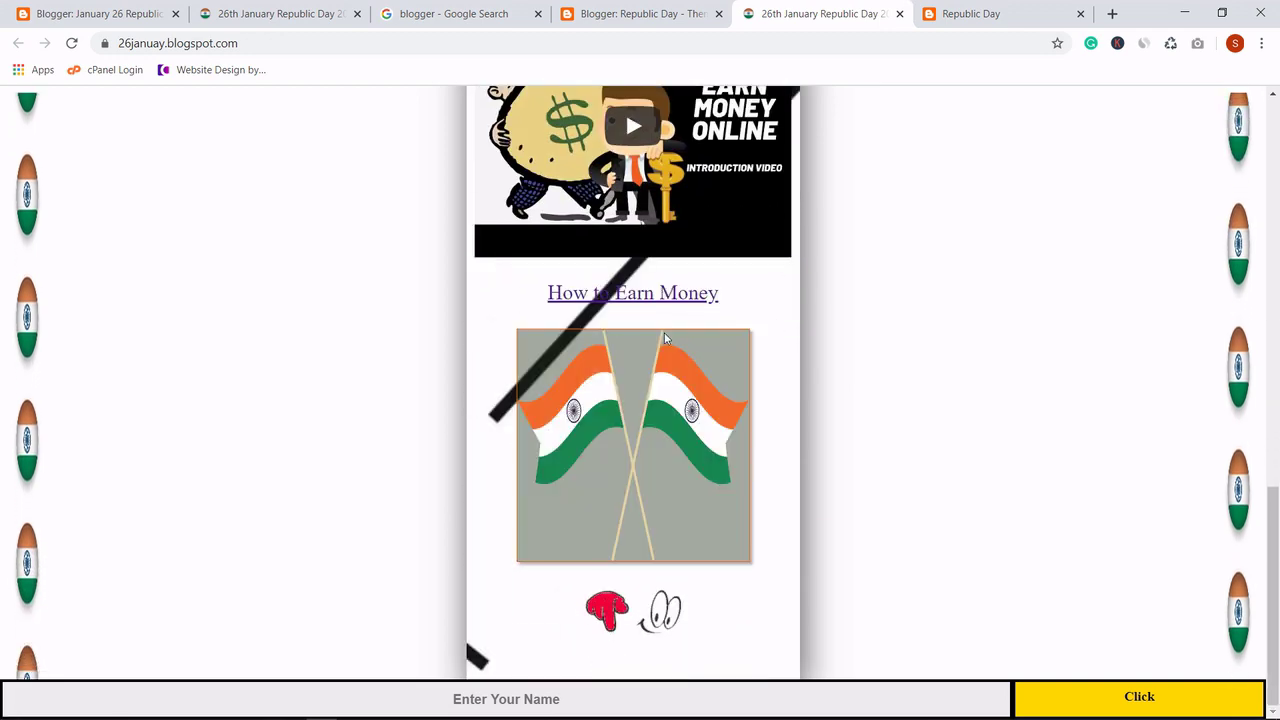
# Return to the theme editor, close the "adsense" text search and open the blog's stats overview.
pyautogui.click(623, 13)
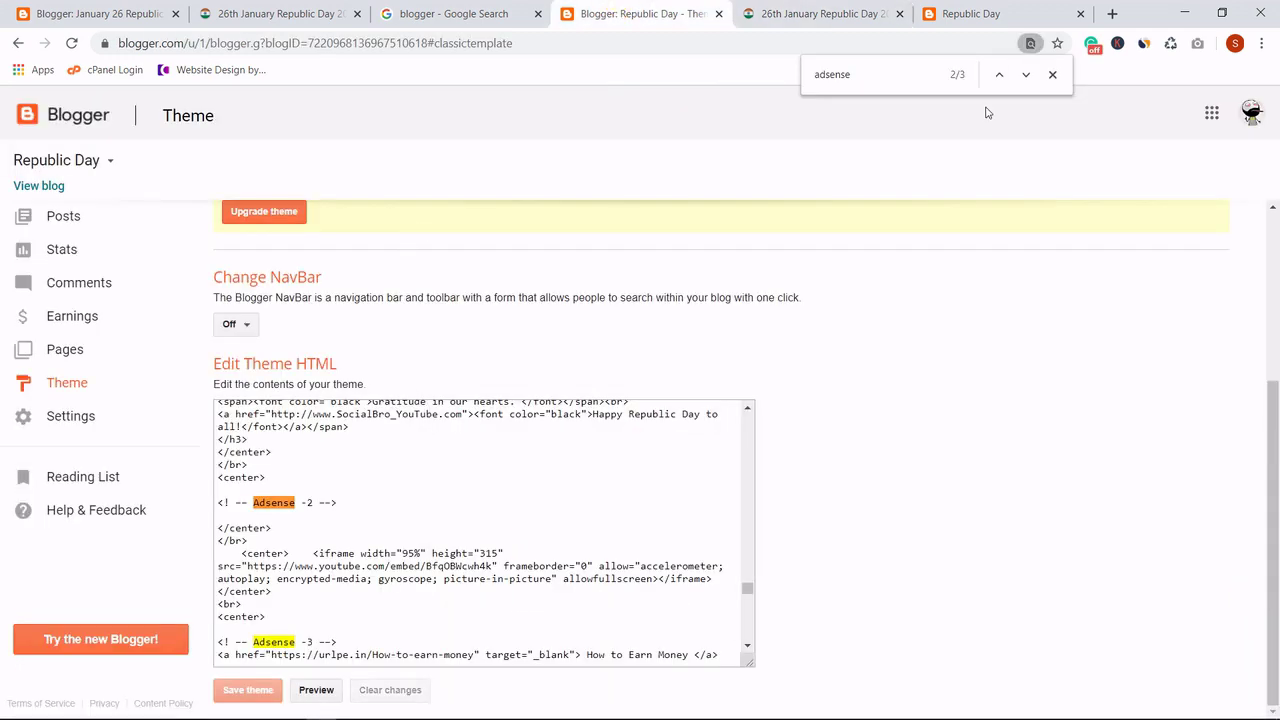
pyautogui.click(1051, 75)
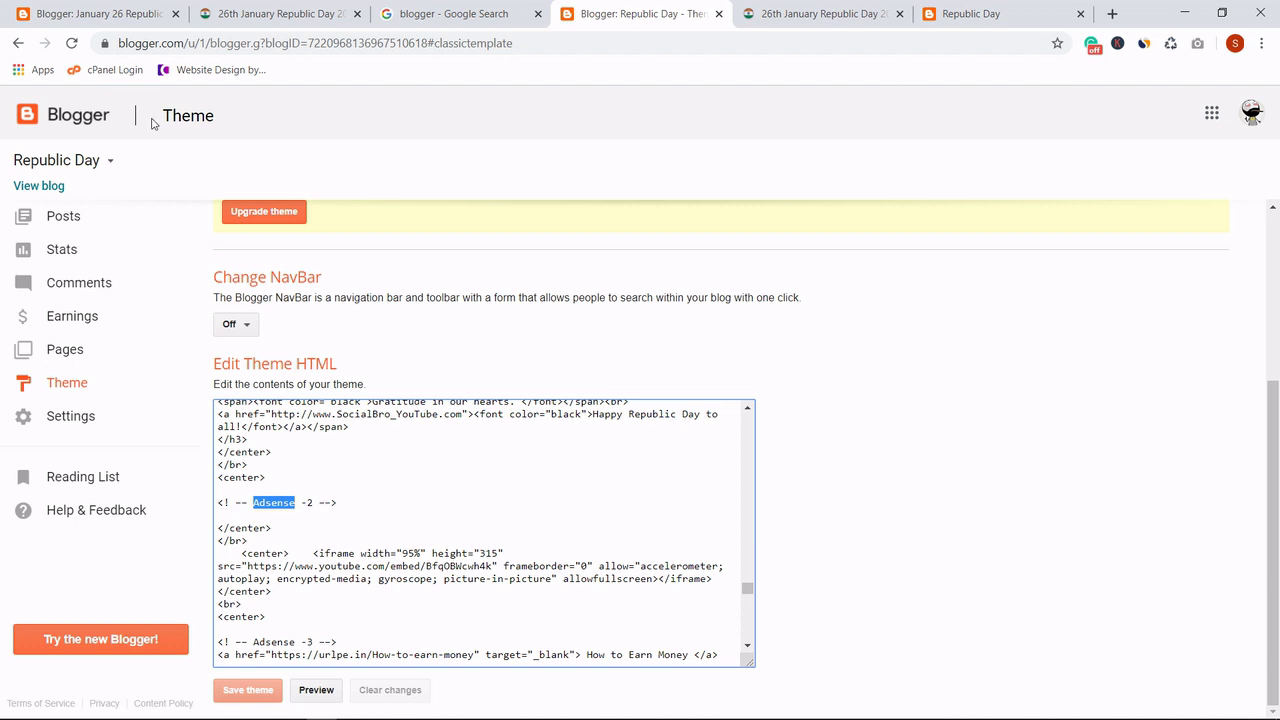
pyautogui.click(52, 216)
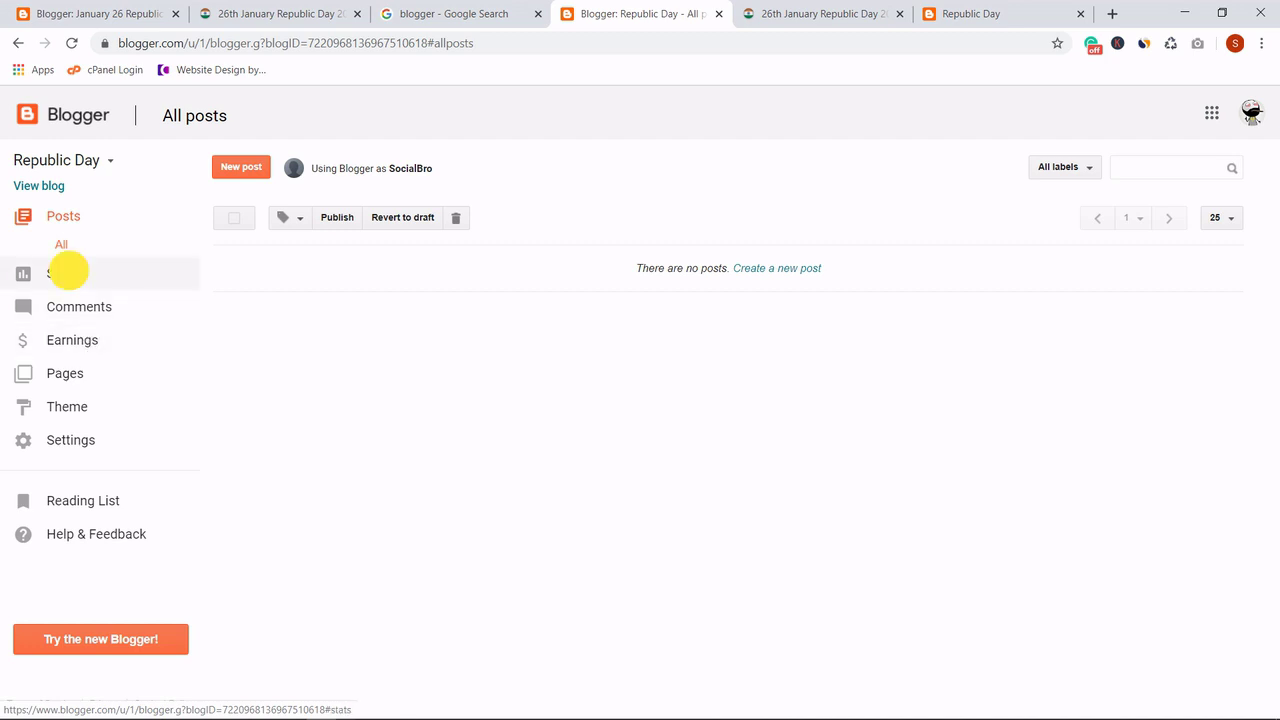
pyautogui.click(66, 271)
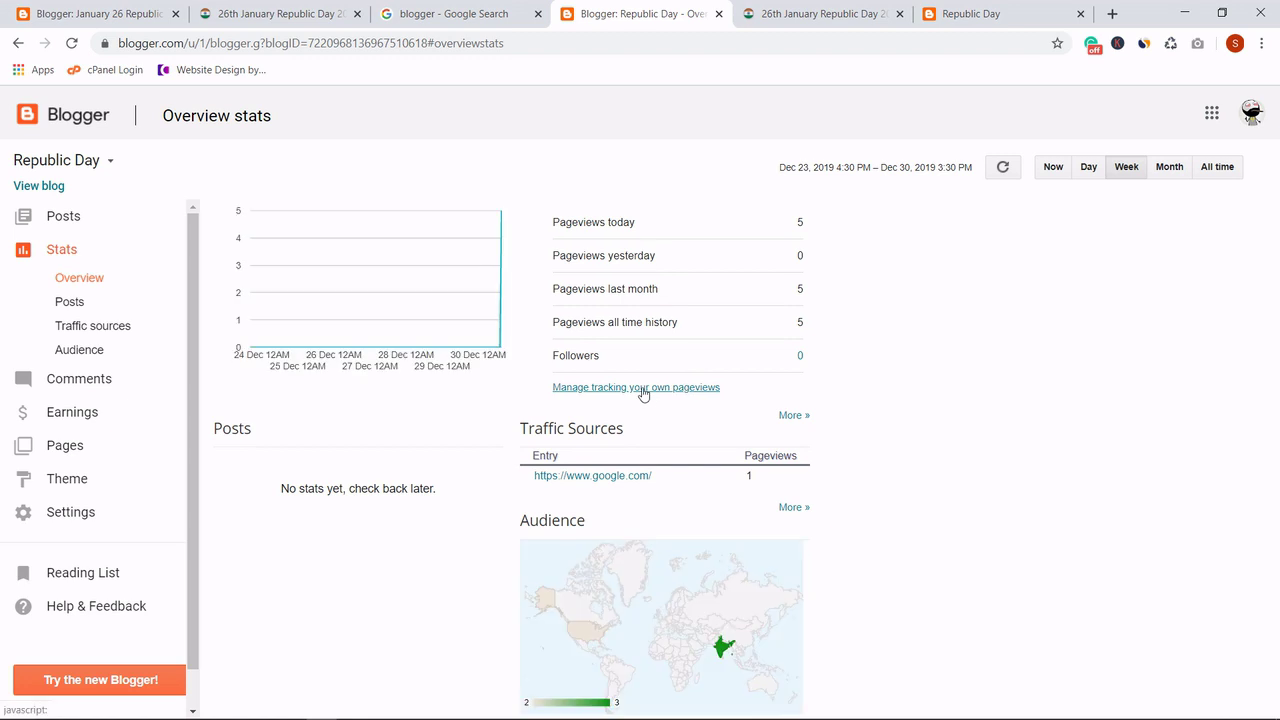
# Exclude own visits from the blog's stats with "Don't track my views for this blog" and return to the pageview figures.
pyautogui.click(640, 388)
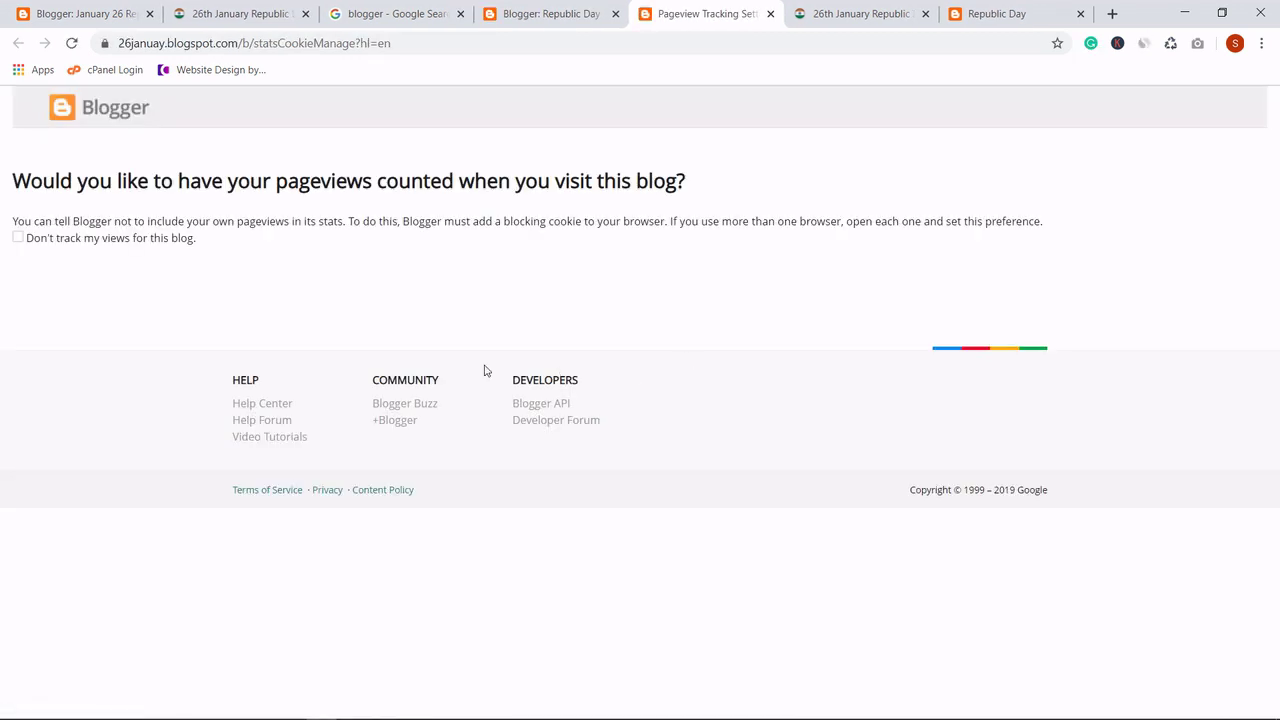
pyautogui.click(18, 238)
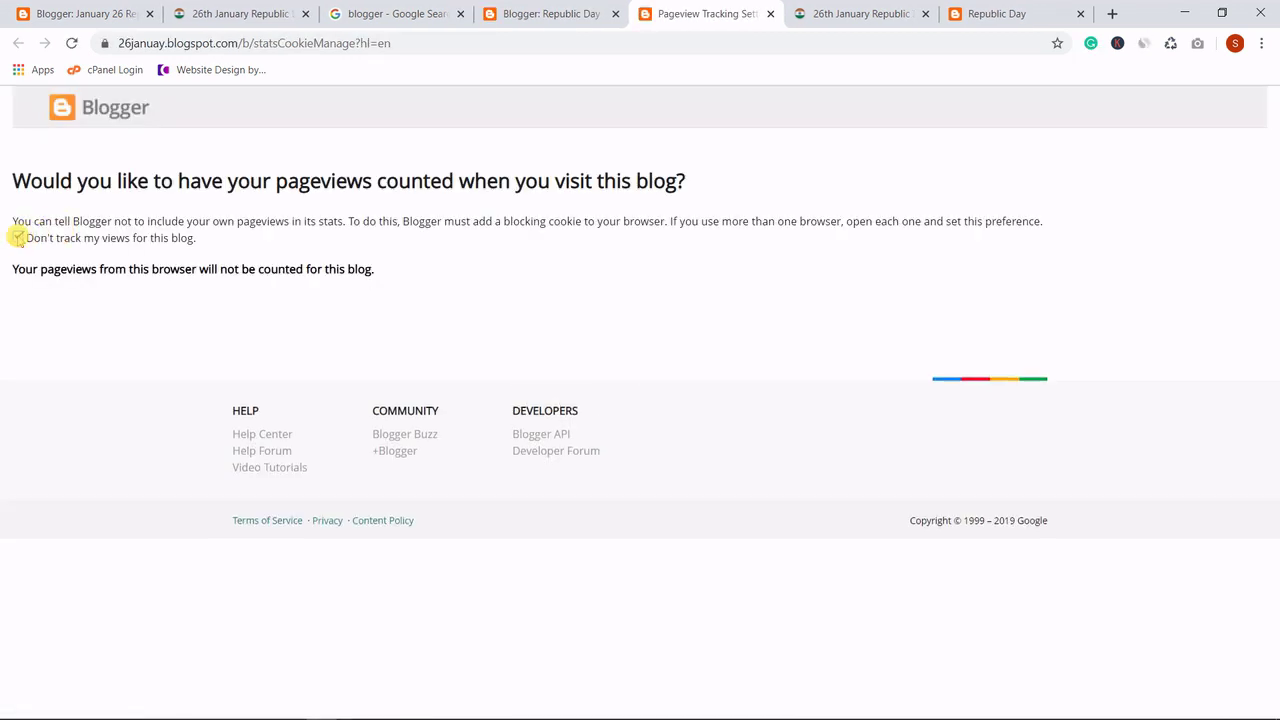
pyautogui.click(771, 13)
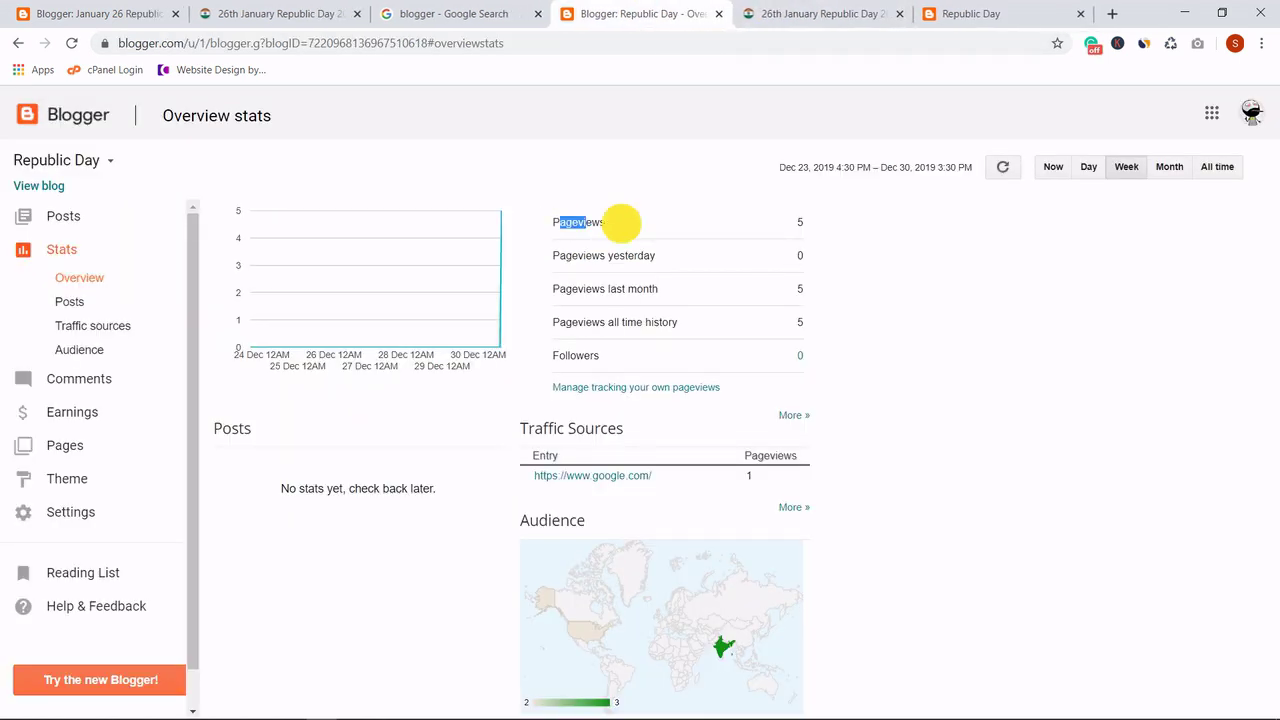
pyautogui.moveTo(621, 222); pyautogui.dragTo(828, 231)
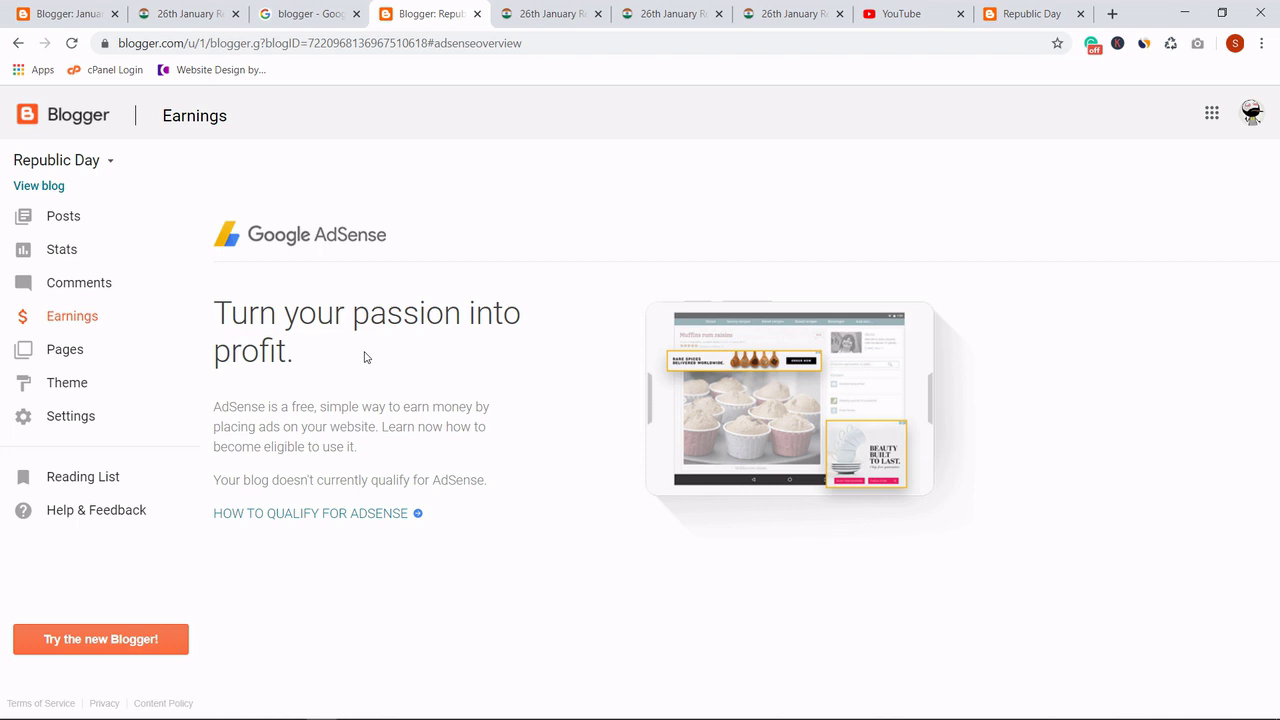
# Open the public blog page and examine the countdown, the Happy Republic Day artwork, the scrolling banner and the waving flag.
pyautogui.click(42, 187)
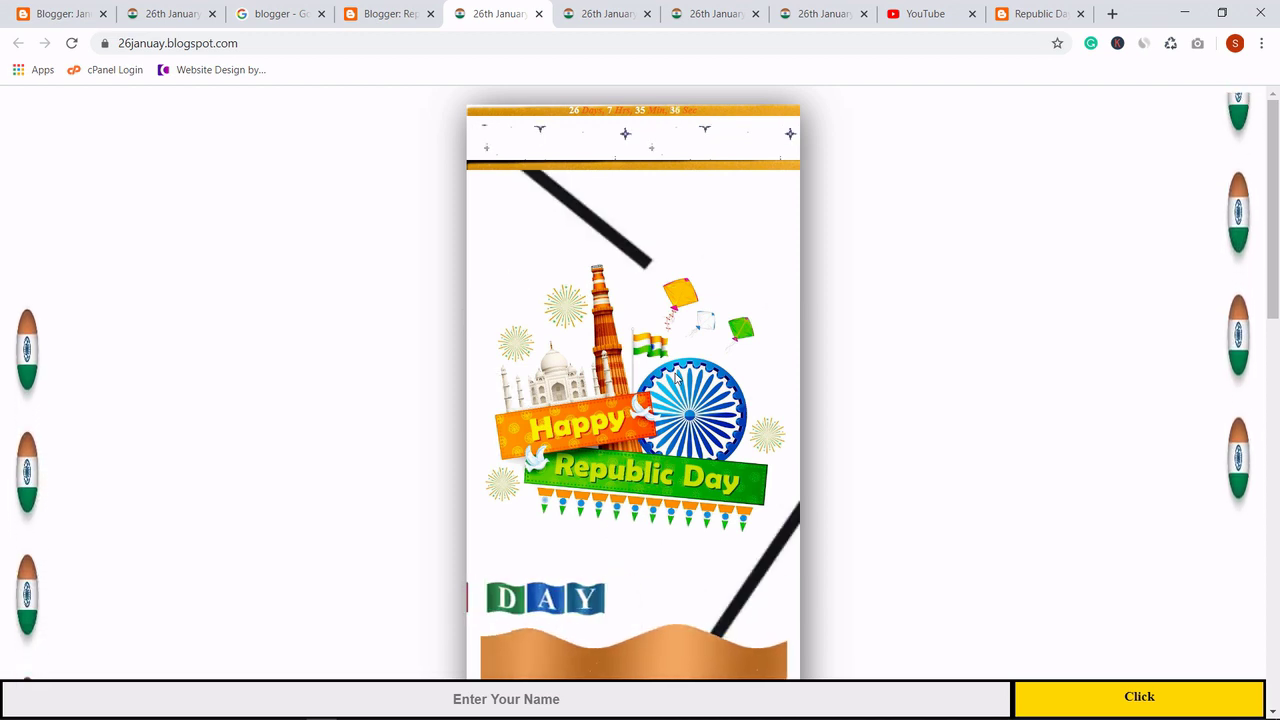
pyautogui.scroll(-6, 677, 378)
pyautogui.scroll(5, 677, 380)
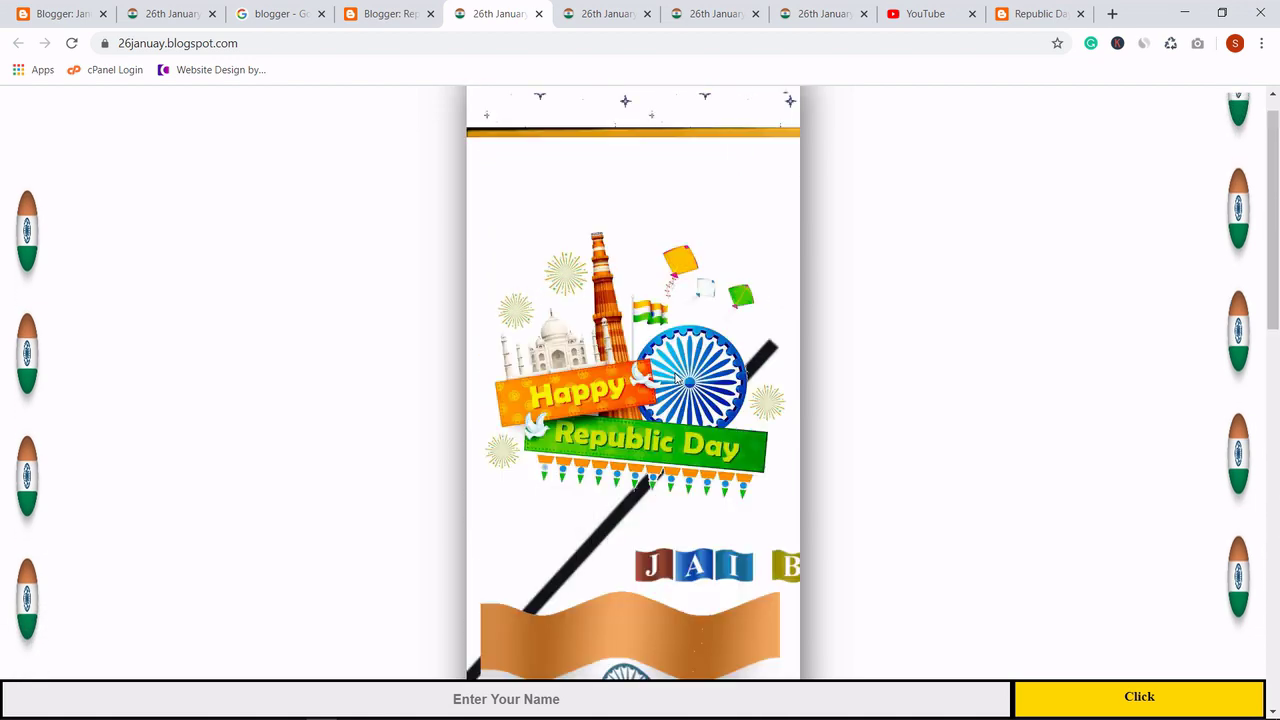
pyautogui.scroll(1, 677, 378)
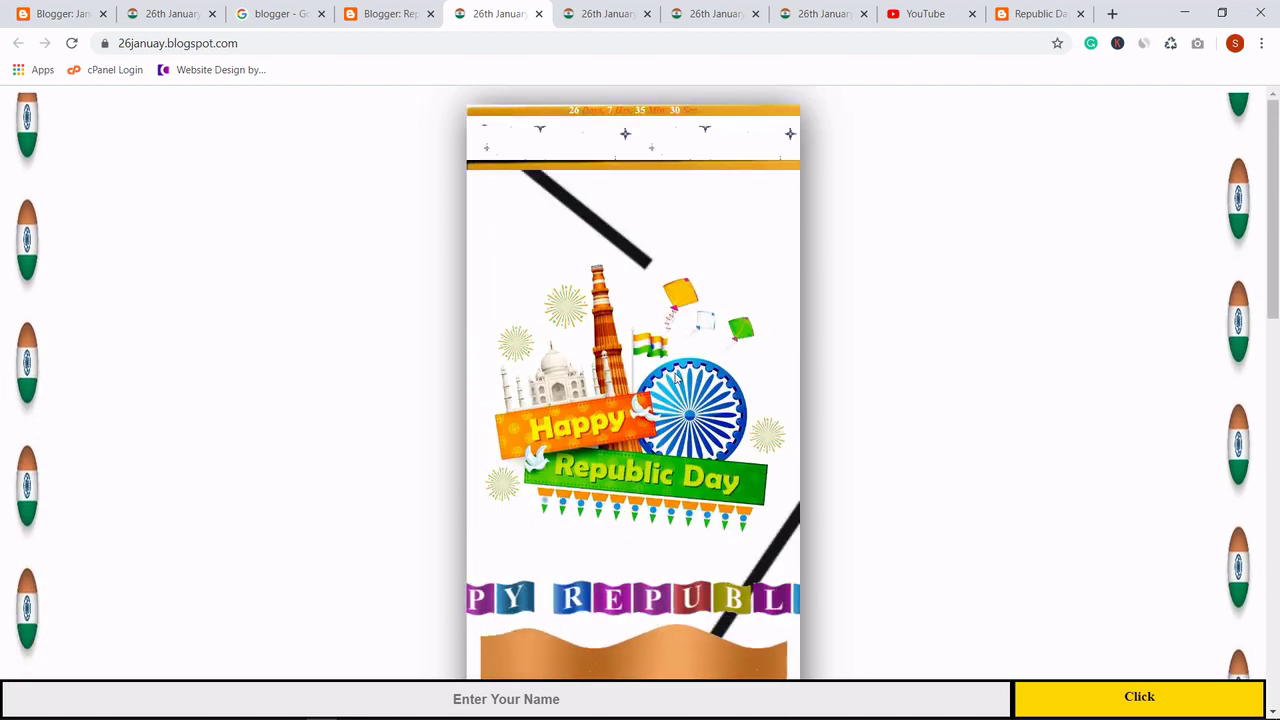
pyautogui.scroll(-3, 677, 378)
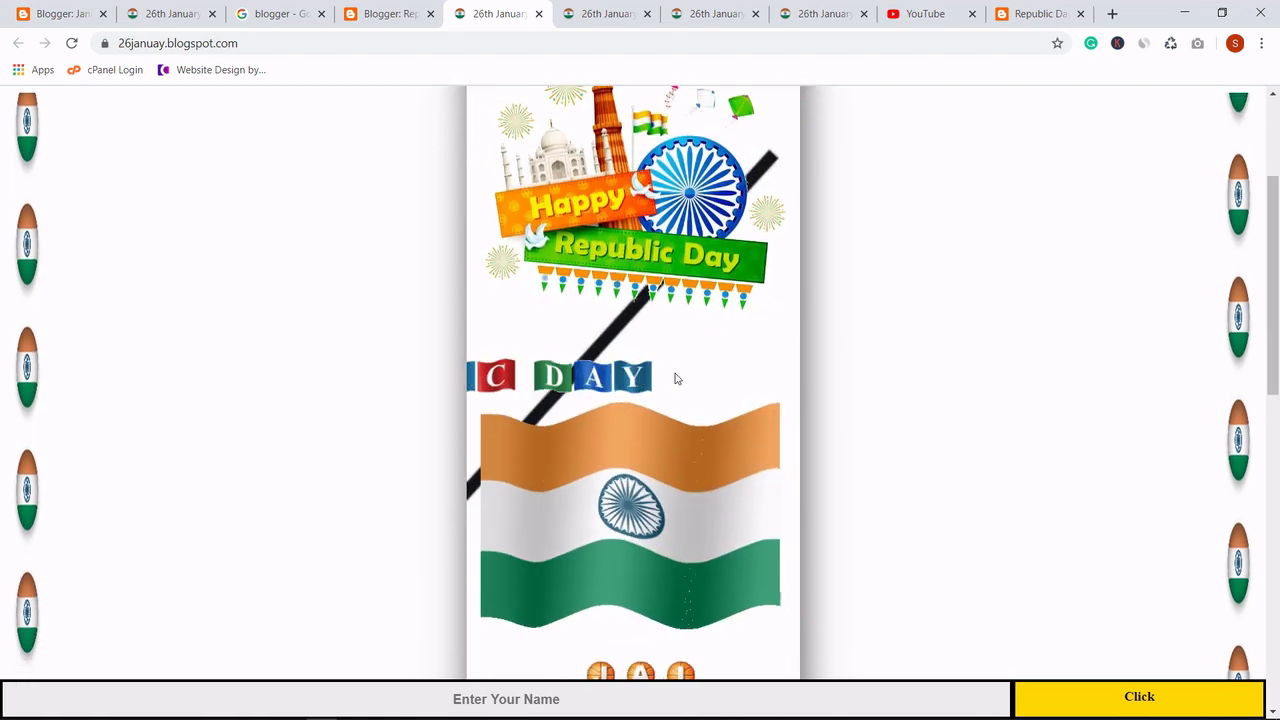
pyautogui.scroll(3, 677, 378)
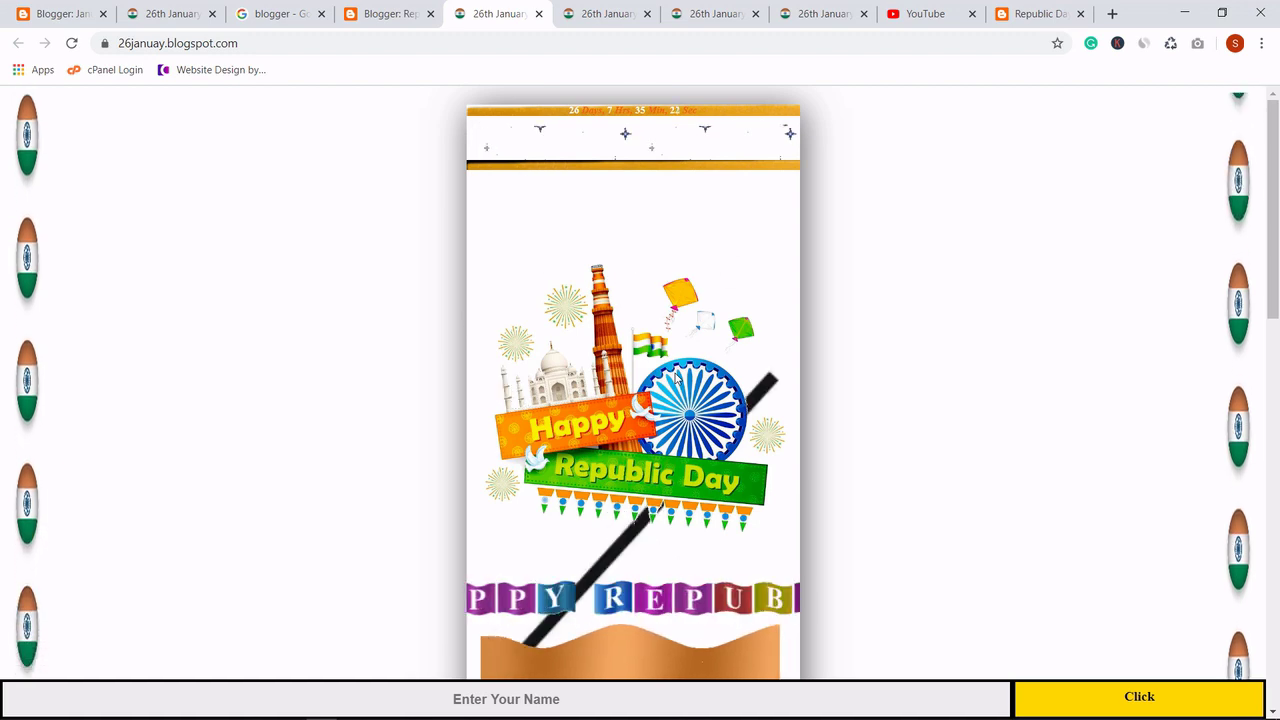
pyautogui.scroll(-3, 677, 378)
pyautogui.scroll(3, 677, 378)
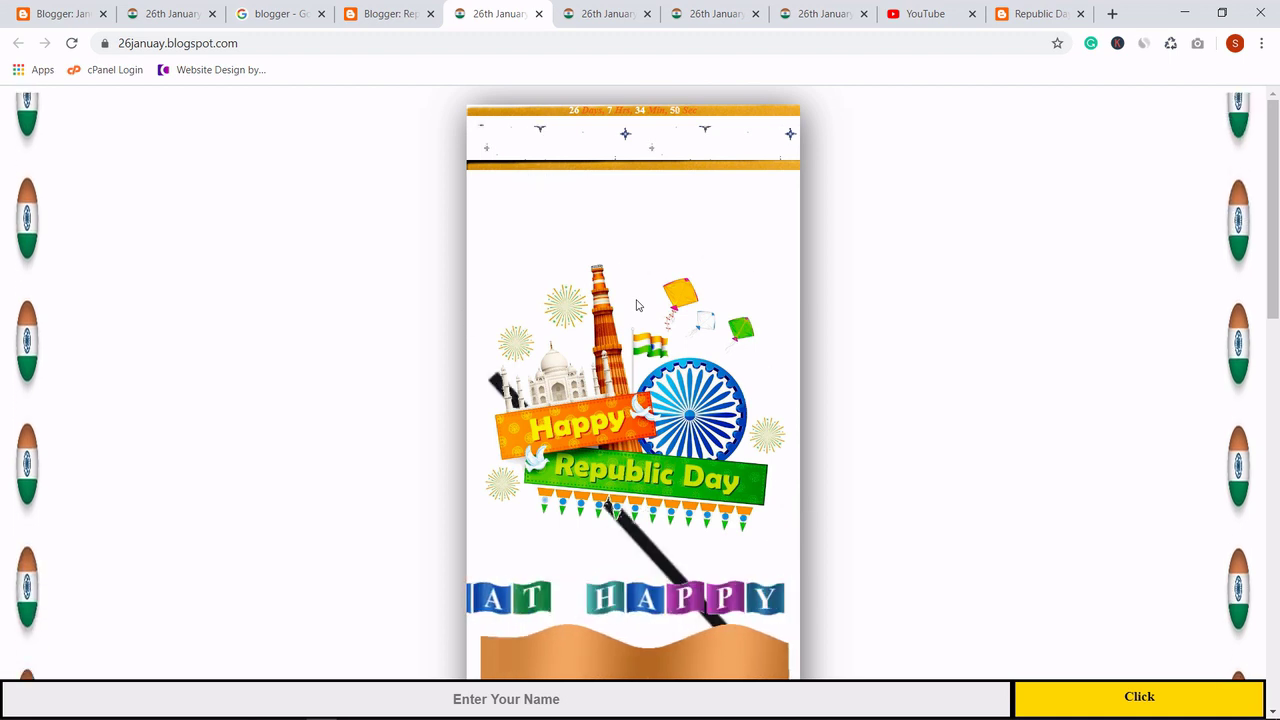
pyautogui.moveTo(258, 708)
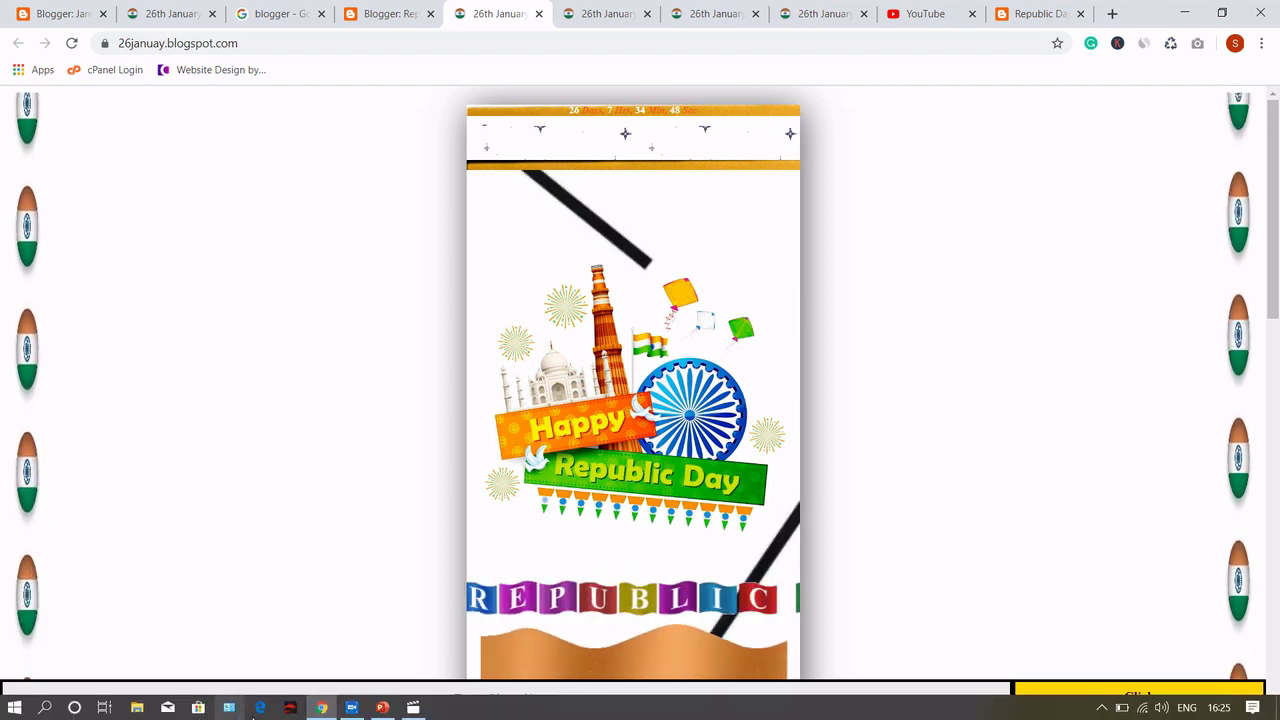